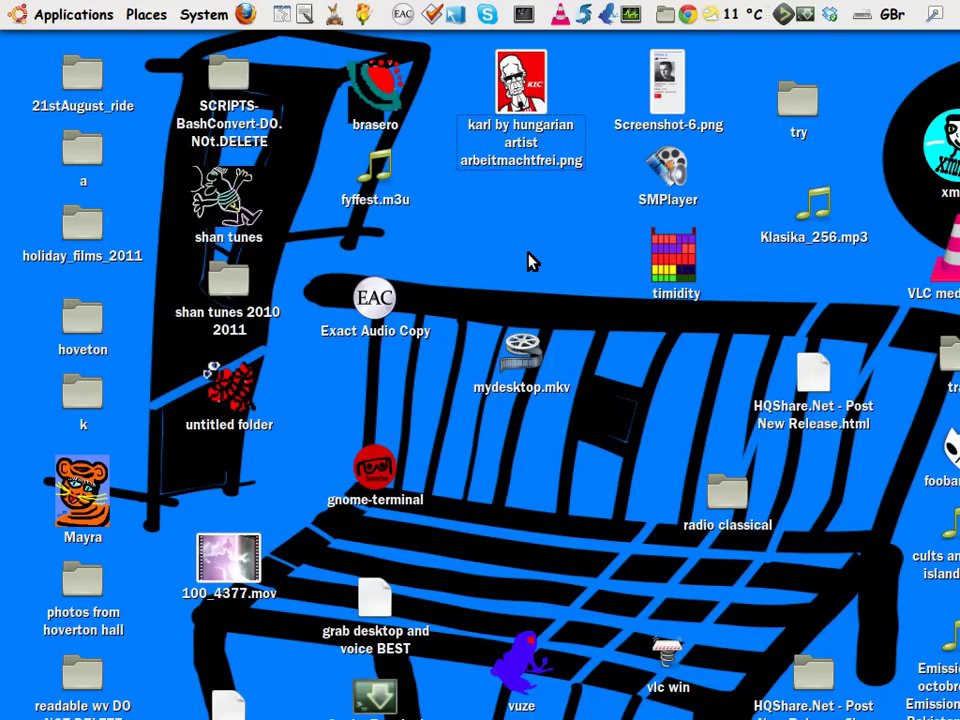
# Drop down Guake and add a third tab, Terminal 2, beside Terminal 0 and 1
pyautogui.press('F12')
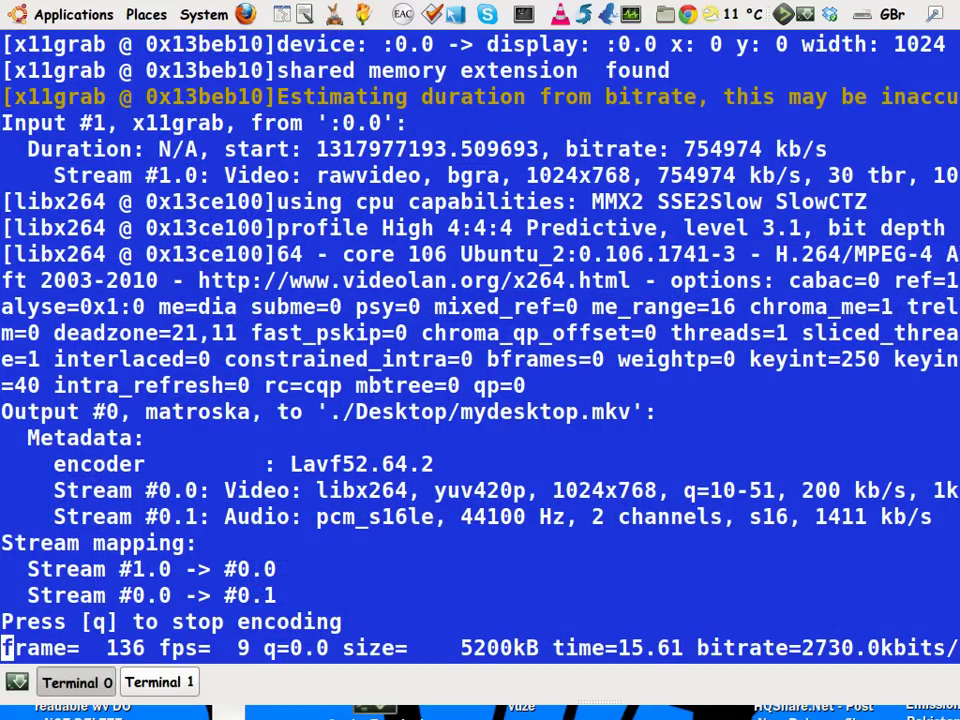
pyautogui.hotkey('ctrl', 'shift', 't')
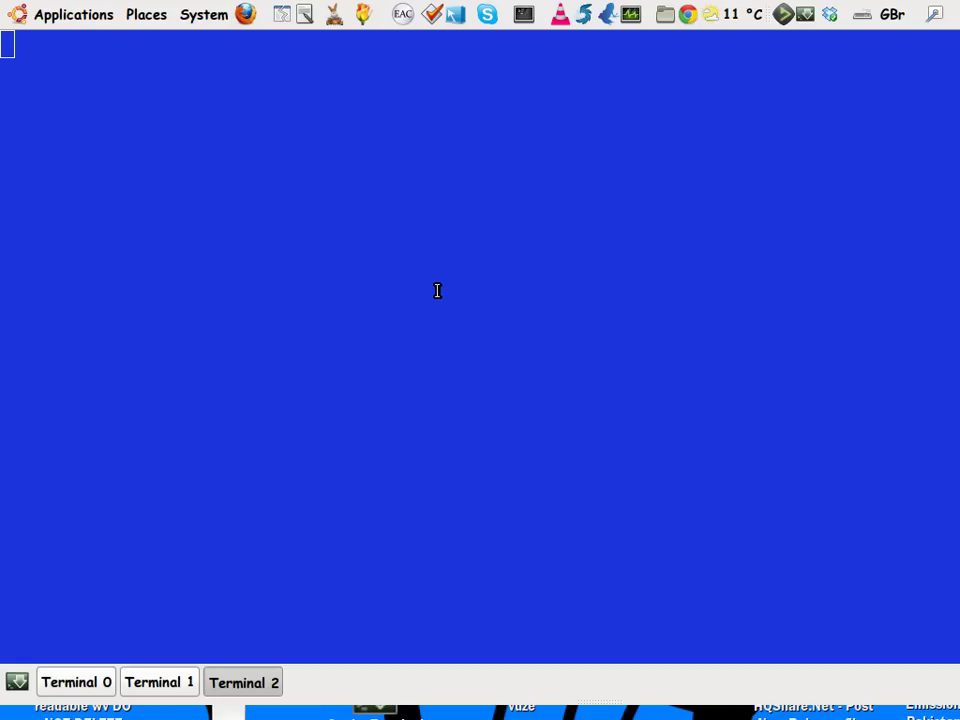
# Run 'timidity -iA' to serve TiMidity on ALSA ports 130:0–130:3, then hide Guake
pyautogui.write('ti')
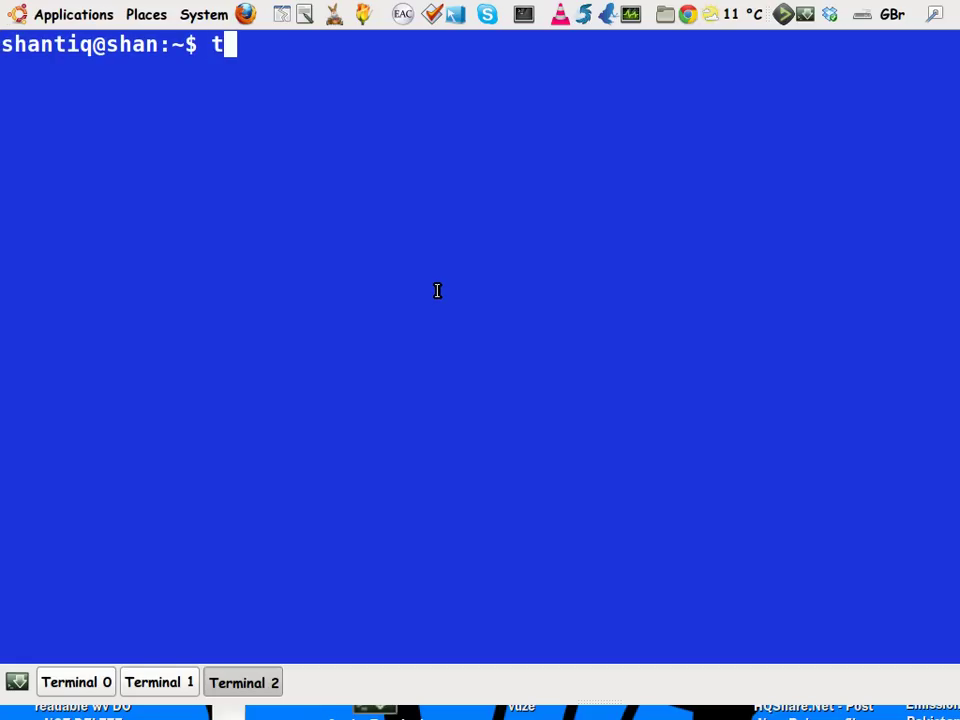
pyautogui.write('mi')
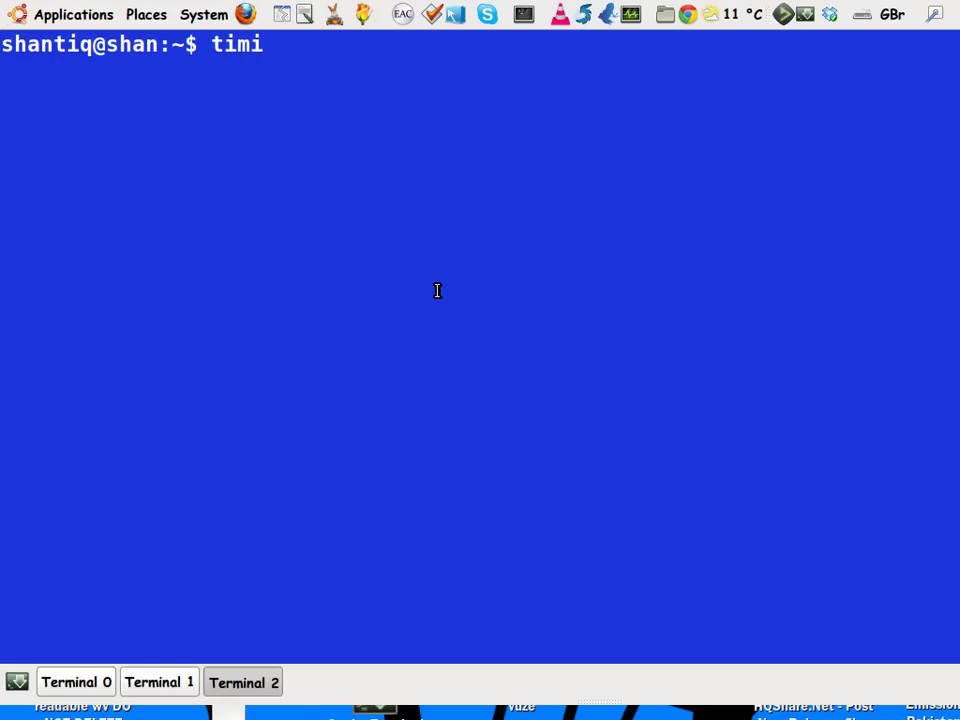
pyautogui.write('dity')
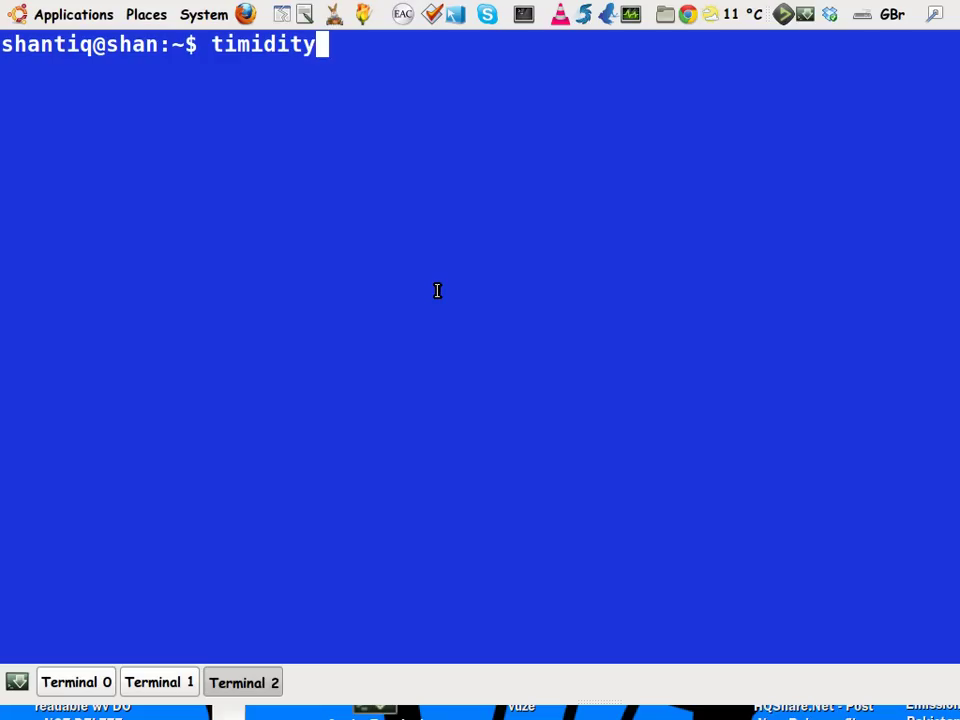
pyautogui.write(' -iA')
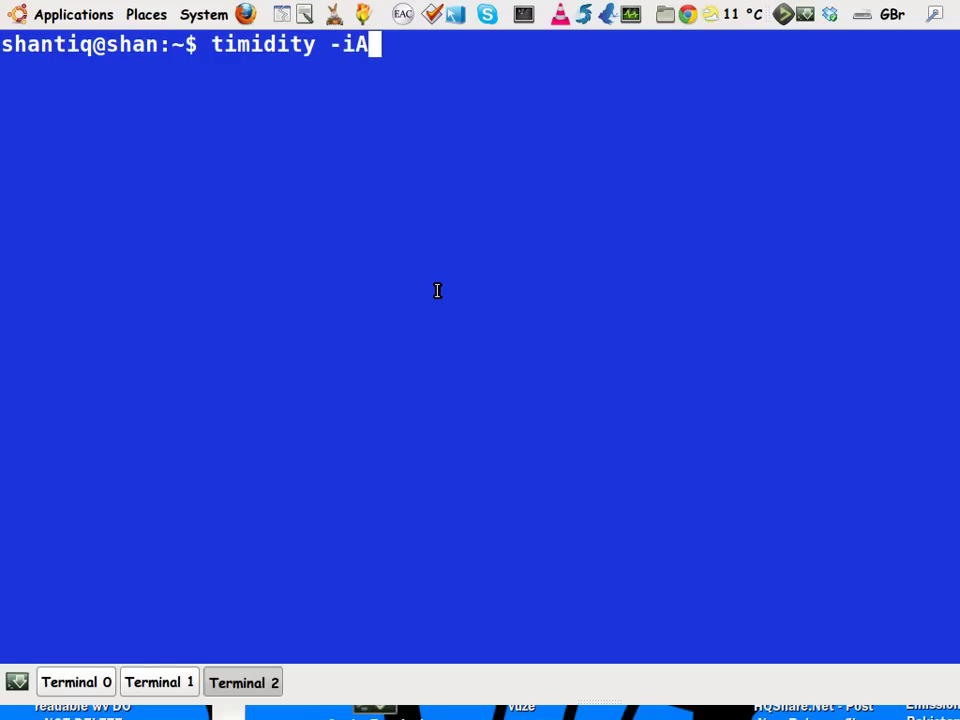
pyautogui.press('Return')
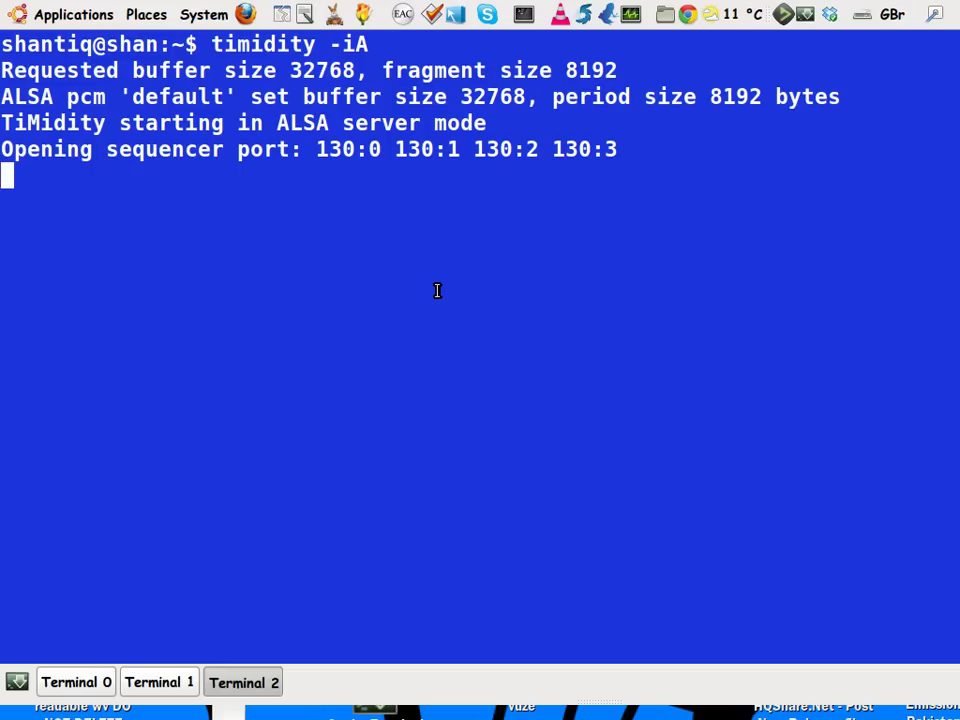
pyautogui.press('F12')
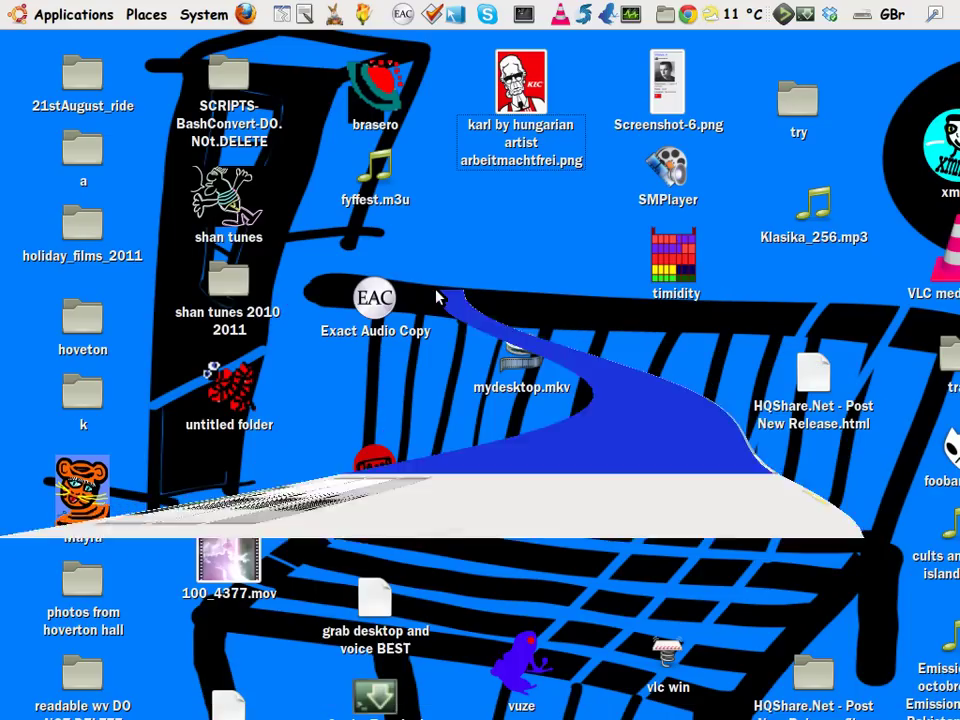
# Launch Rosegarden, show Special Parameters, and pencil a one-bar Acoustic Grand Piano segment on track 1
pyautogui.click(360, 16)
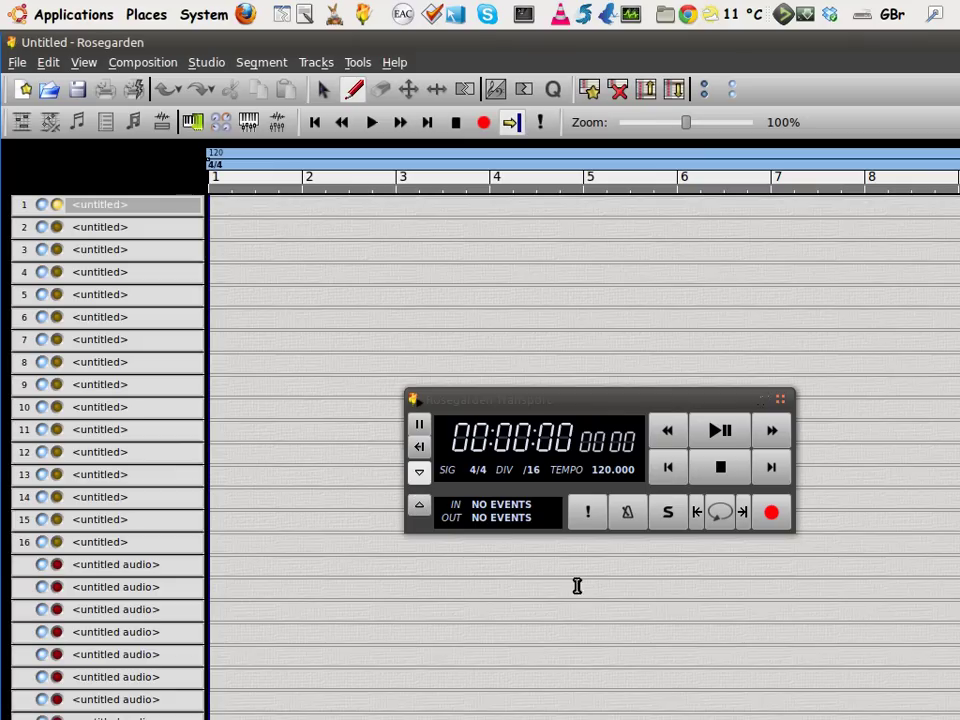
pyautogui.click(88, 62)
pyautogui.moveTo(138, 131)
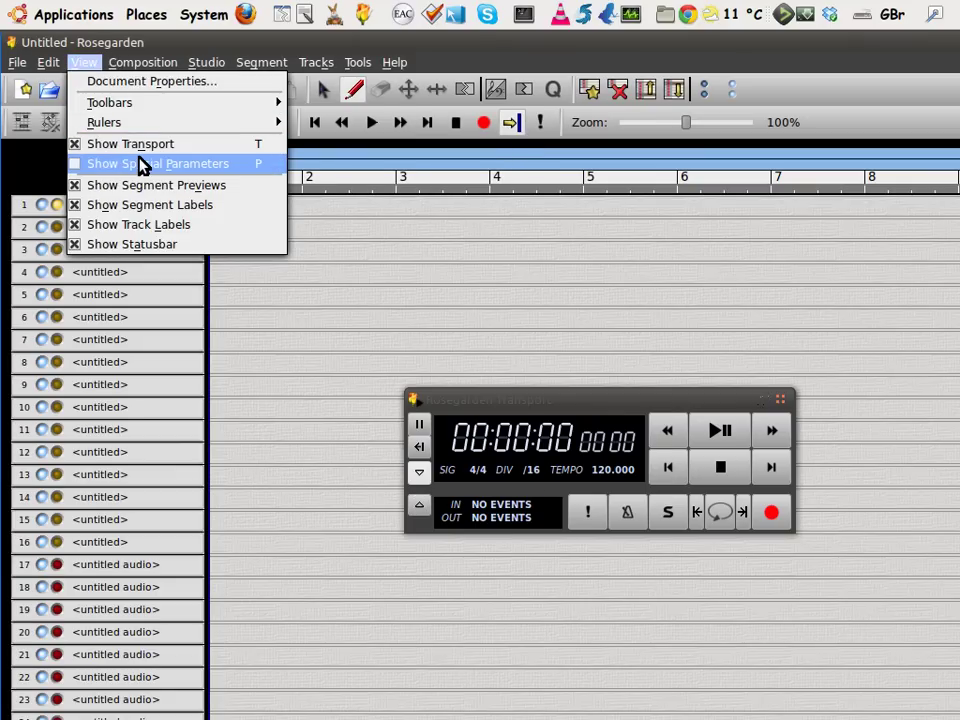
pyautogui.click(140, 165)
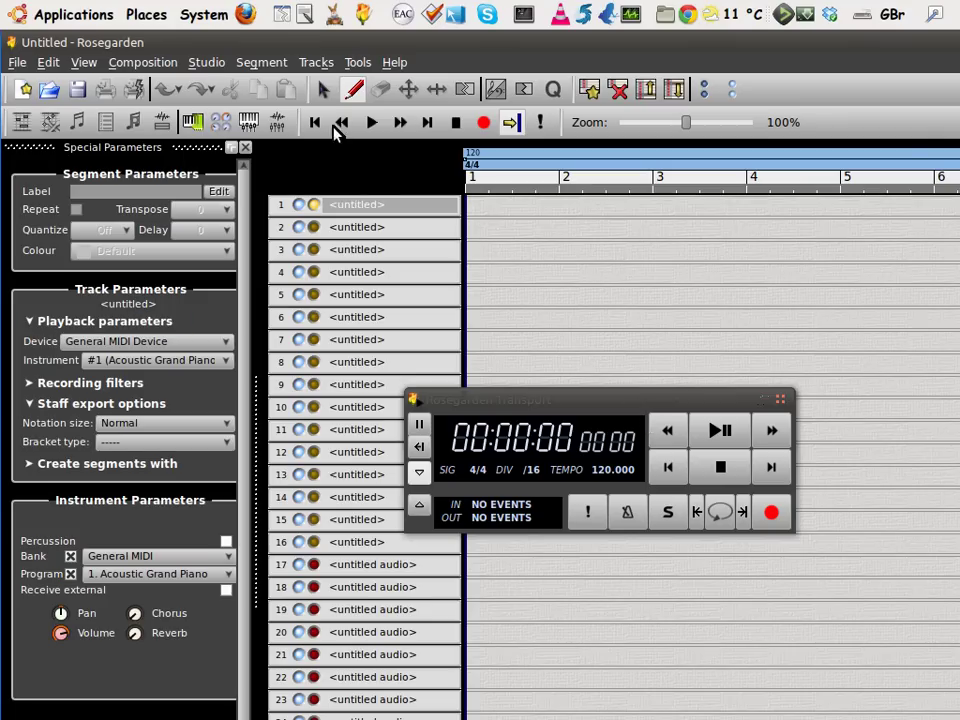
pyautogui.click(356, 92)
pyautogui.click(491, 206)
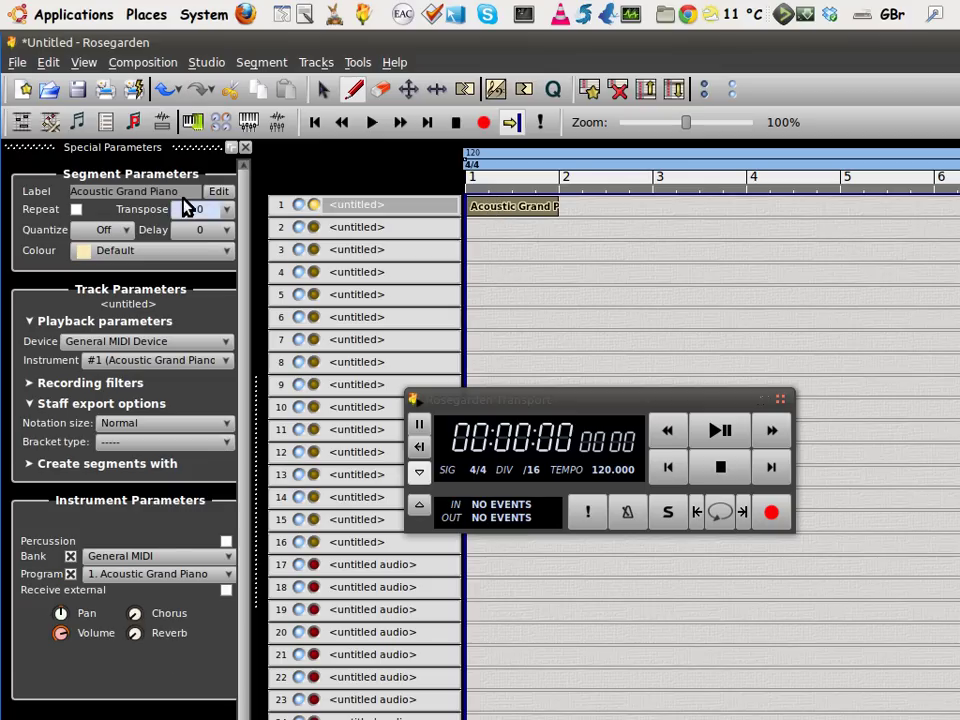
# In Manage MIDI Devices, switch the General MIDI Device output to 130:0 TiMidity port 0
pyautogui.click(193, 122)
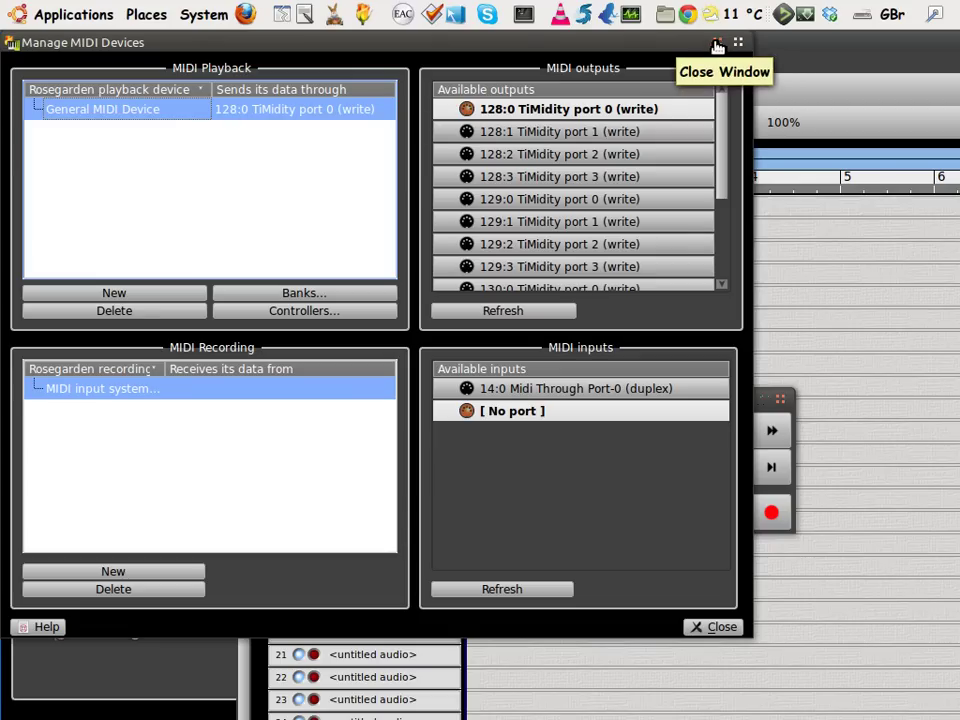
pyautogui.moveTo(721, 157); pyautogui.dragTo(722, 236)
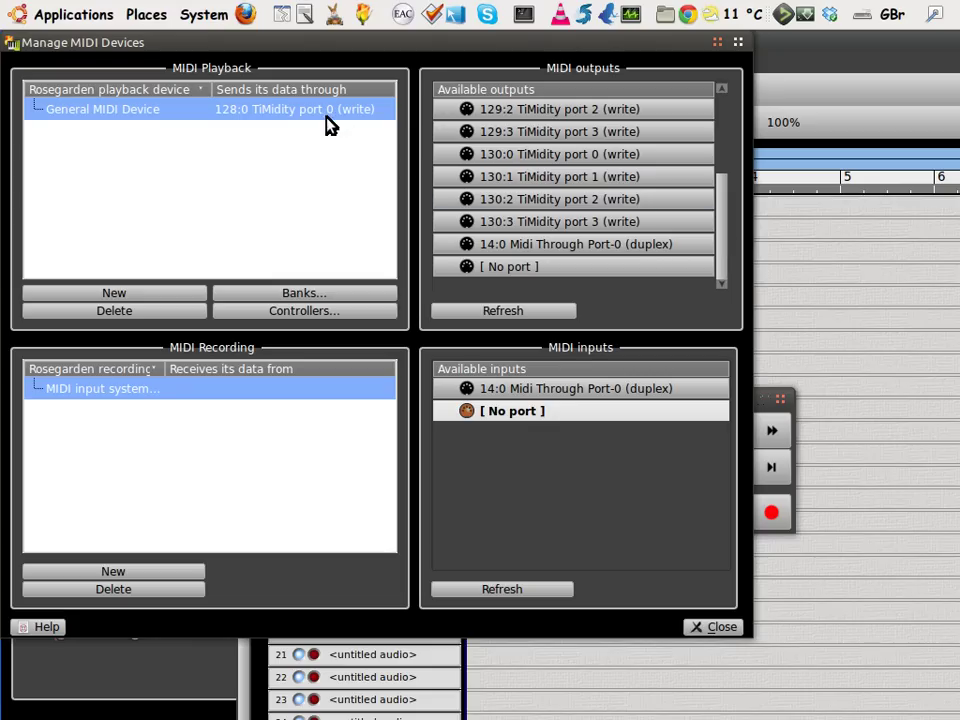
pyautogui.click(620, 160)
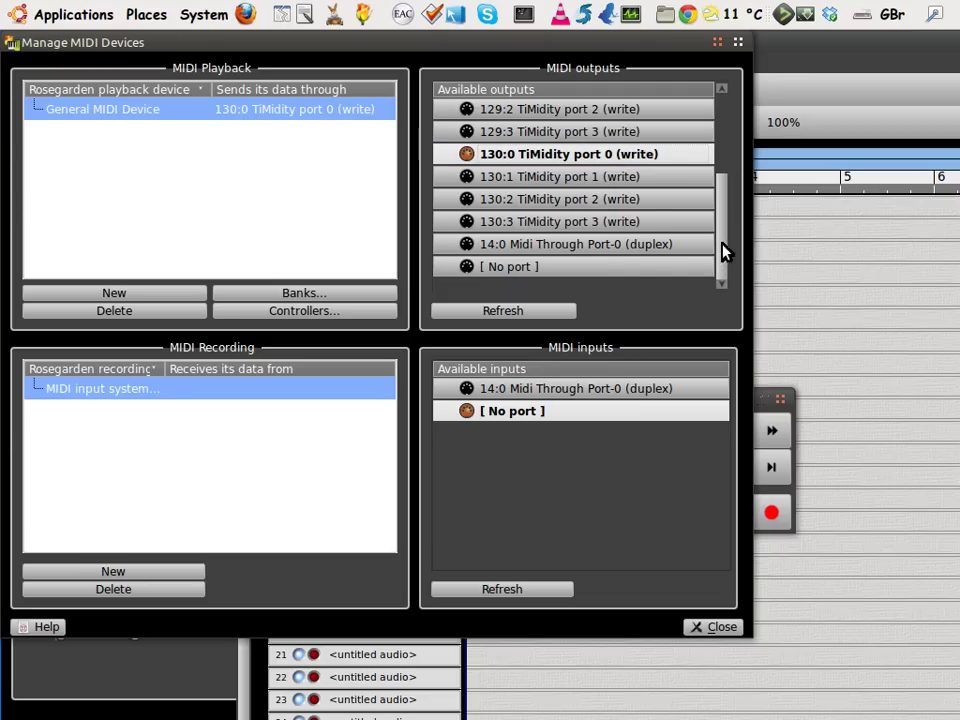
pyautogui.moveTo(717, 256); pyautogui.dragTo(718, 160)
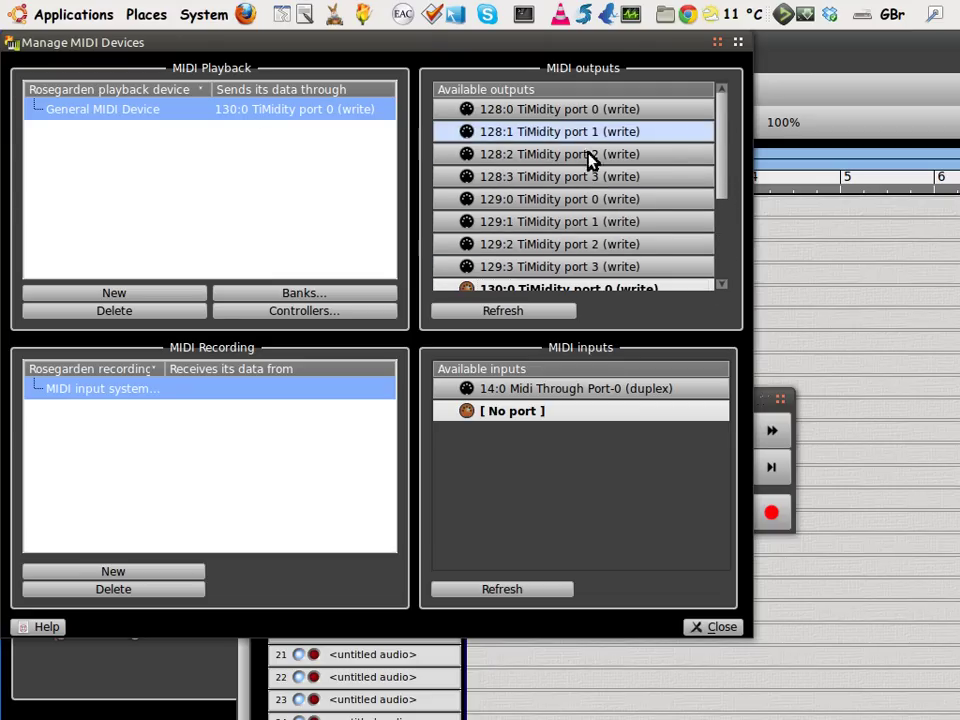
pyautogui.moveTo(717, 165); pyautogui.dragTo(739, 221)
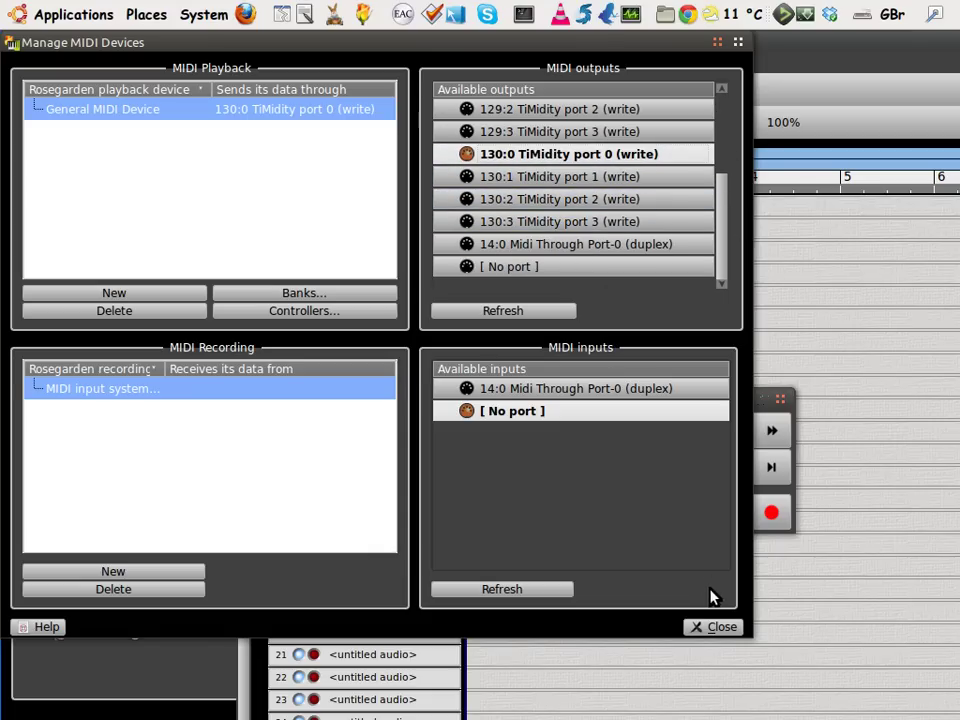
pyautogui.click(720, 628)
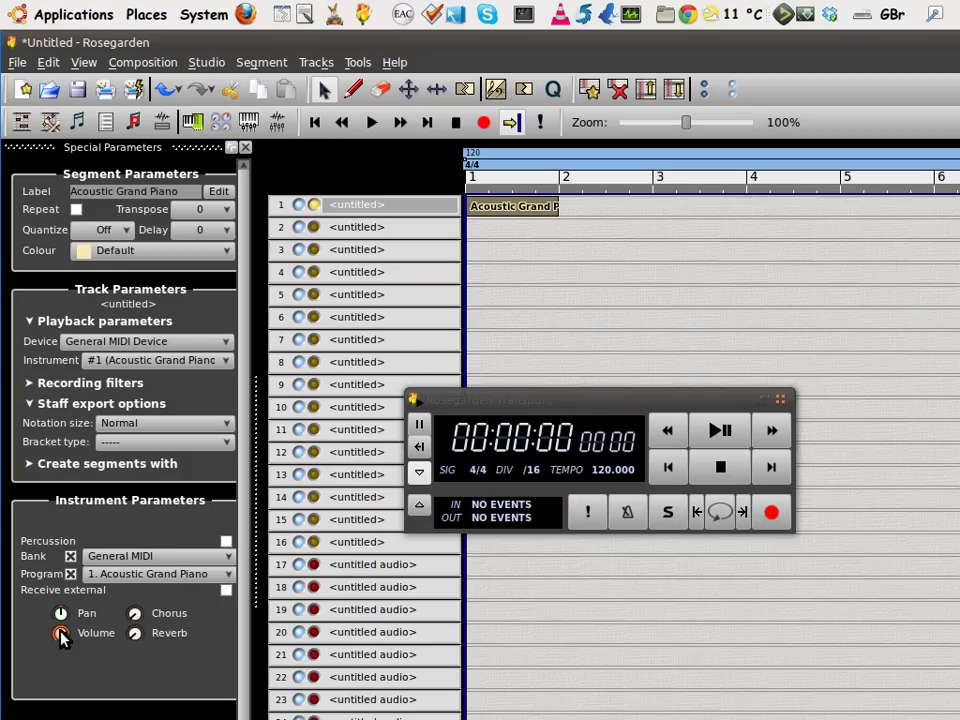
# Open the piano segment in the Matrix Editor and draw notes at C4 and a few pitches lower
pyautogui.rightClick(540, 215)
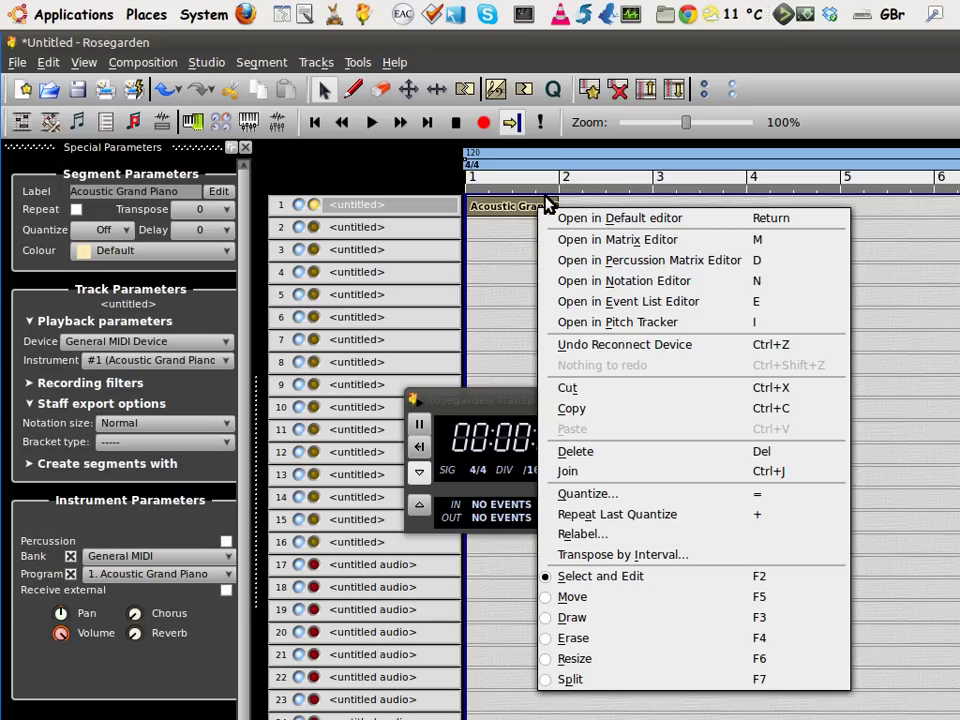
pyautogui.click(527, 213)
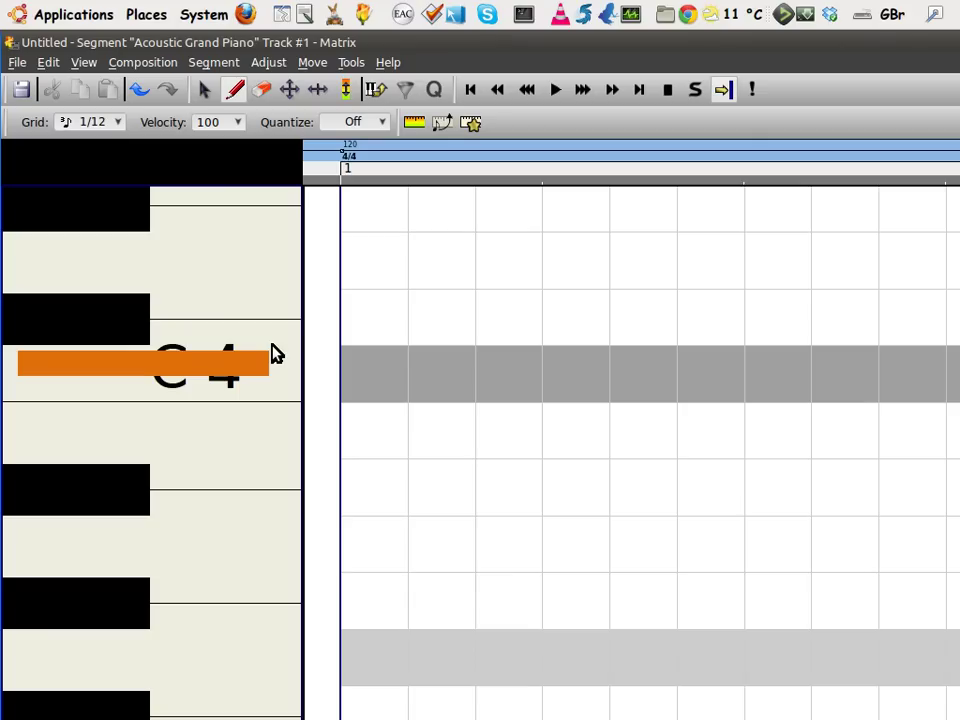
pyautogui.click(521, 388)
pyautogui.scroll(-3, 747, 475)
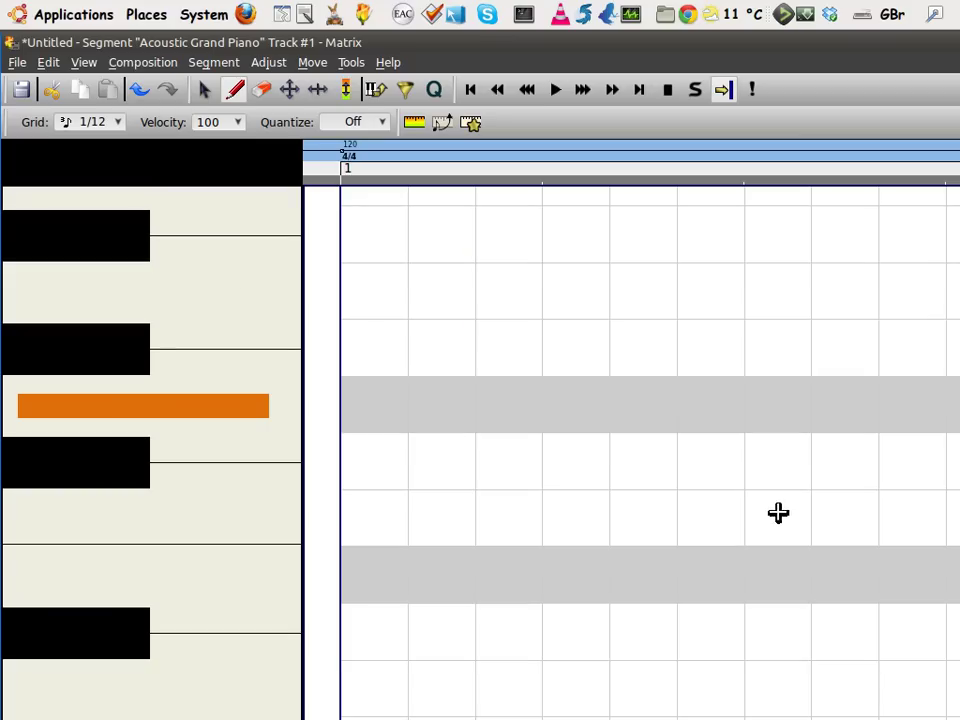
pyautogui.click(778, 513)
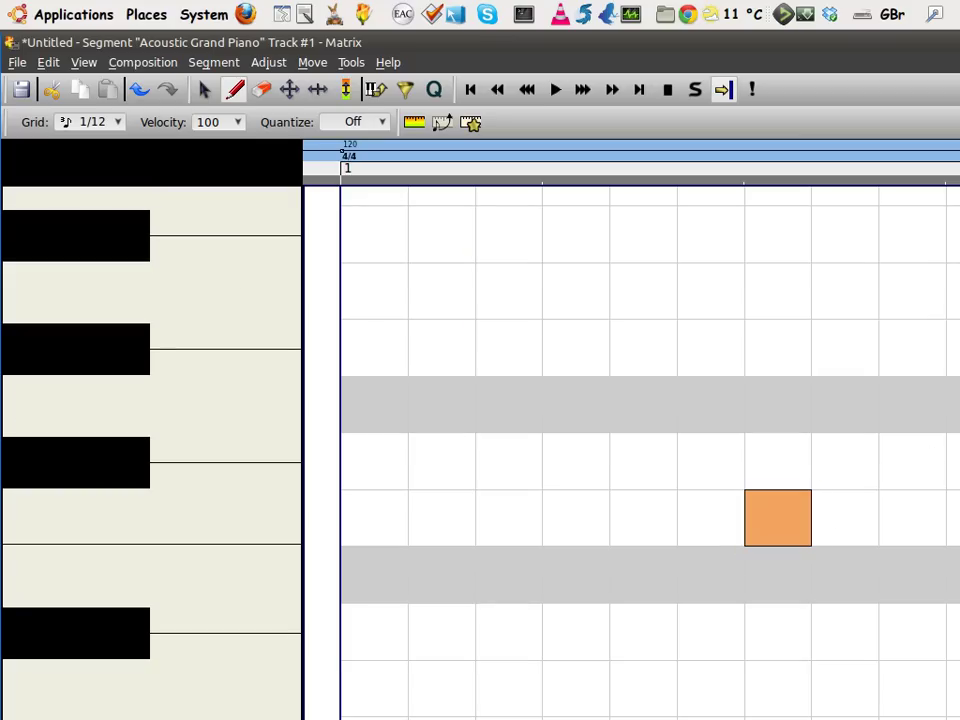
pyautogui.hotkey('ctrl', 'w')
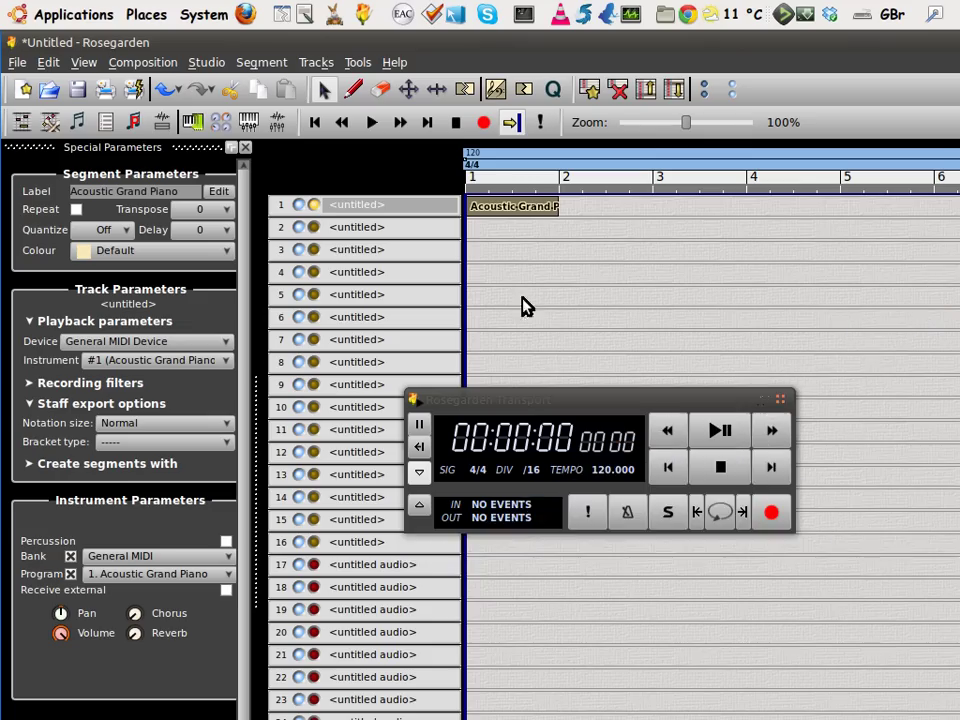
# Play the composition in a loop from bar 2, then stop playback
pyautogui.click(772, 432)
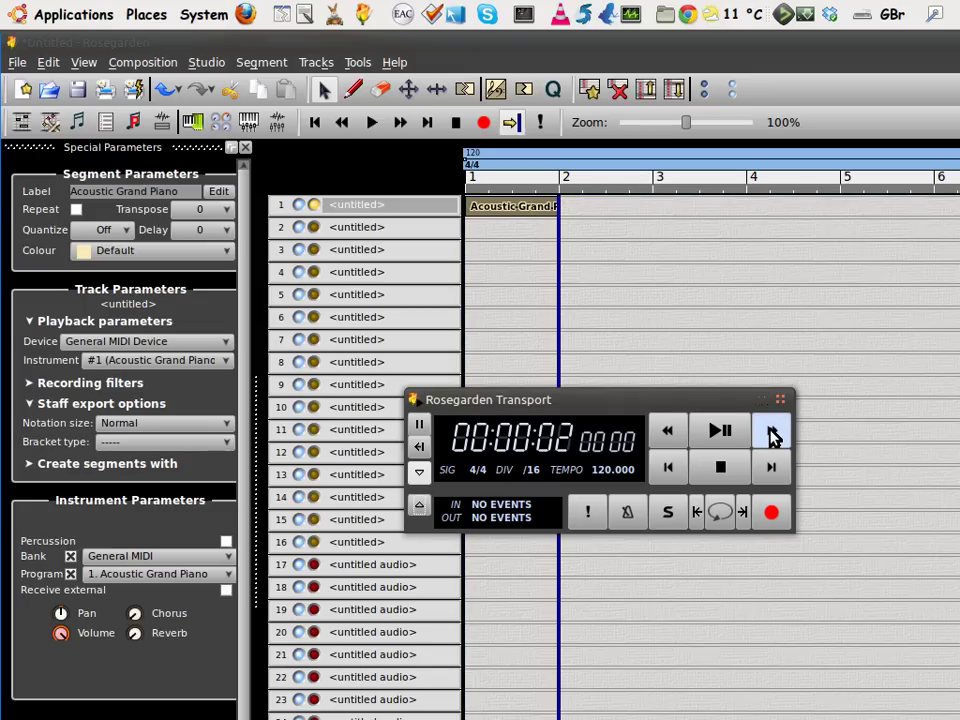
pyautogui.click(738, 512)
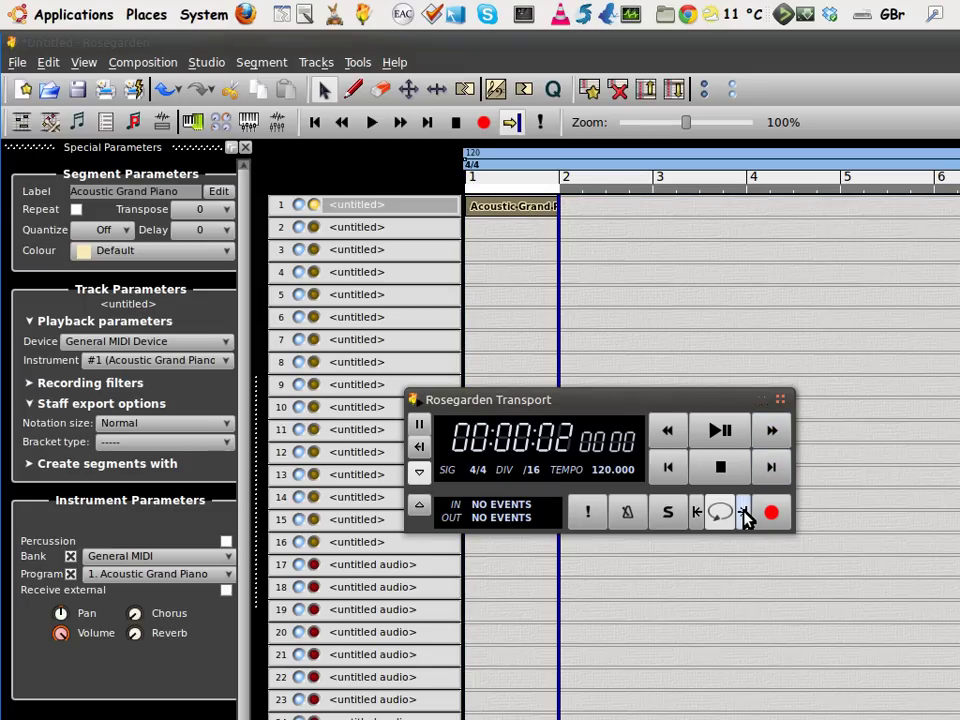
pyautogui.click(722, 432)
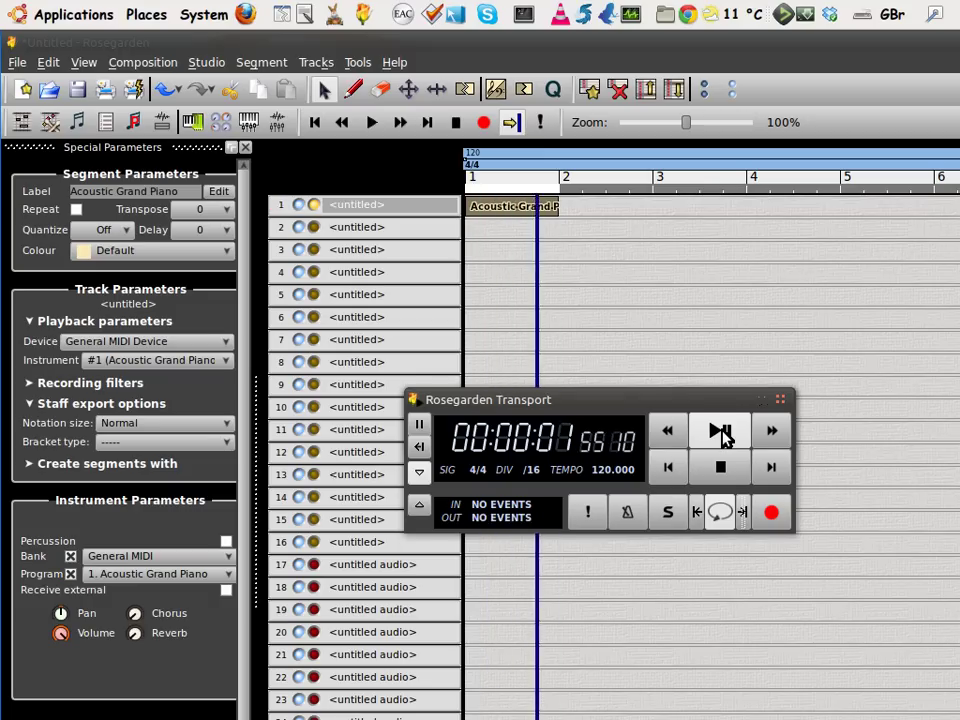
pyautogui.click(724, 467)
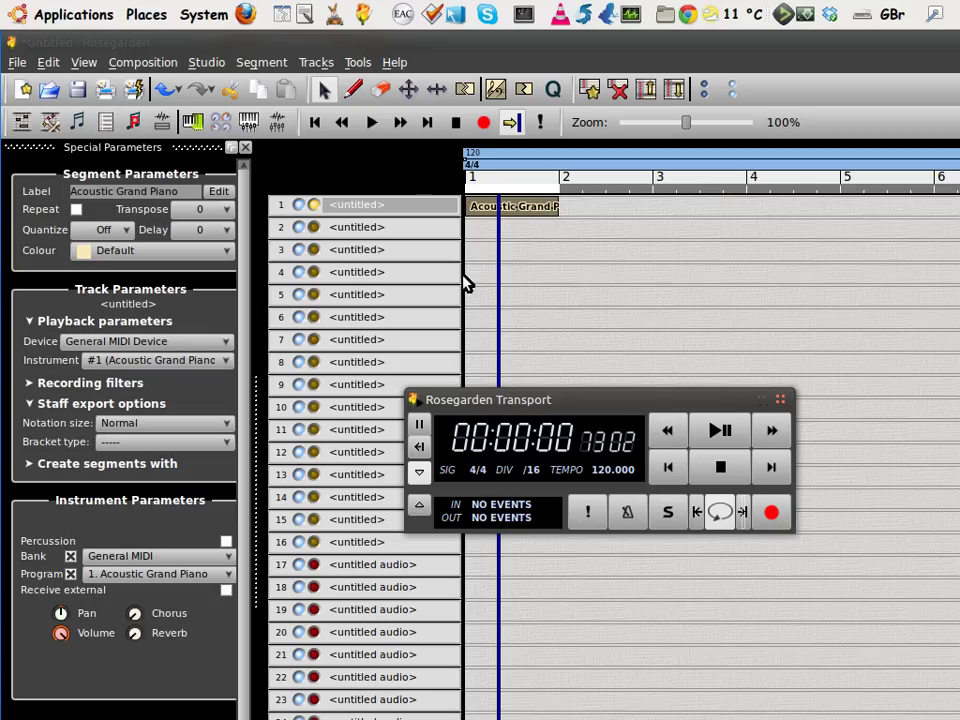
# Change track 1's name to 'piano'
pyautogui.rightClick(425, 211)
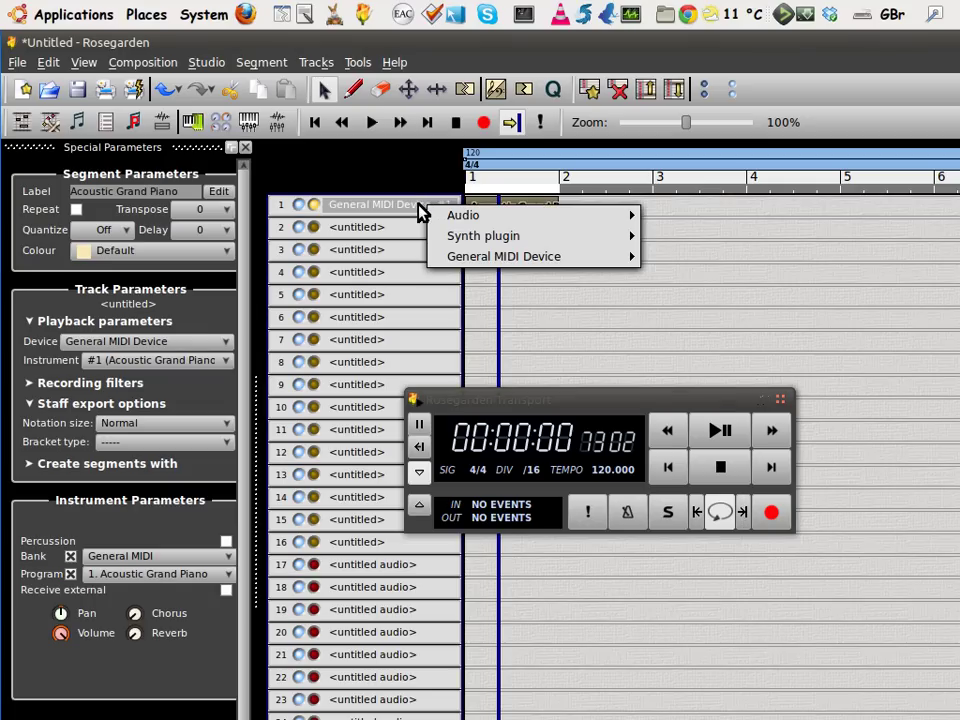
pyautogui.click(420, 208)
pyautogui.doubleClick(420, 210)
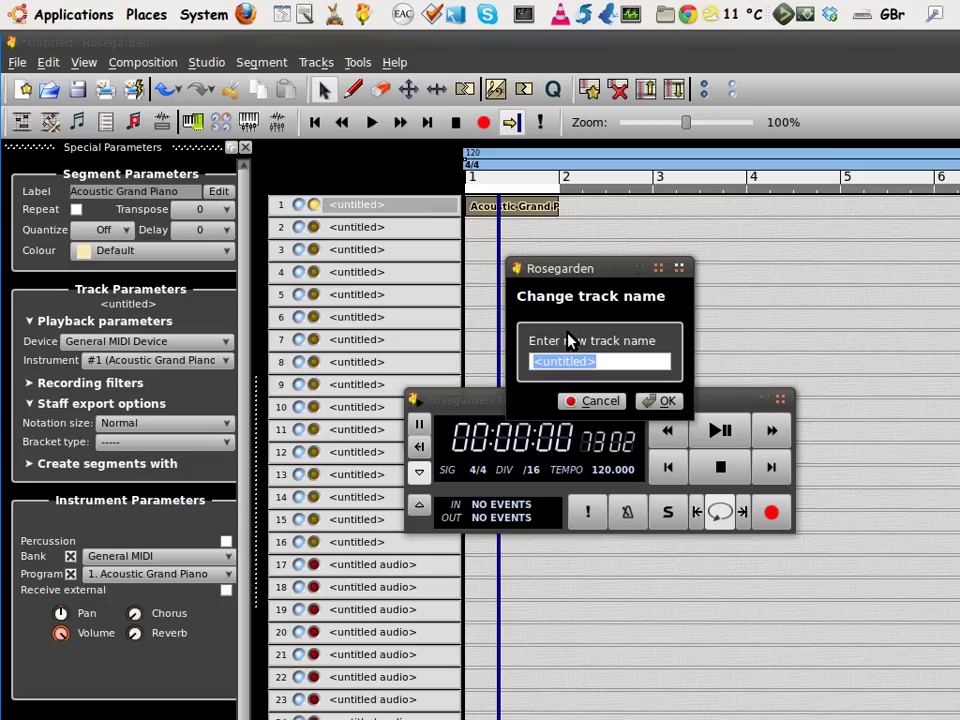
pyautogui.write('piano')
pyautogui.click(667, 400)
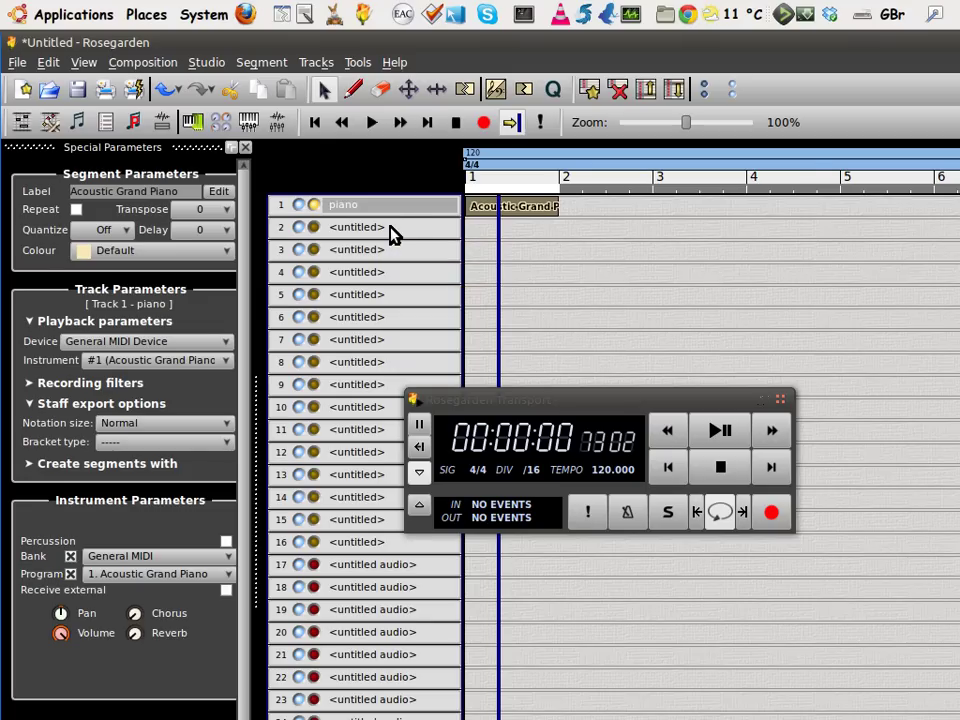
# Give track 2 the #10[D] Standard kit, pencil a one-bar segment, and open it in the Matrix editor
pyautogui.moveTo(392, 231); pyautogui.dragTo(897, 477)
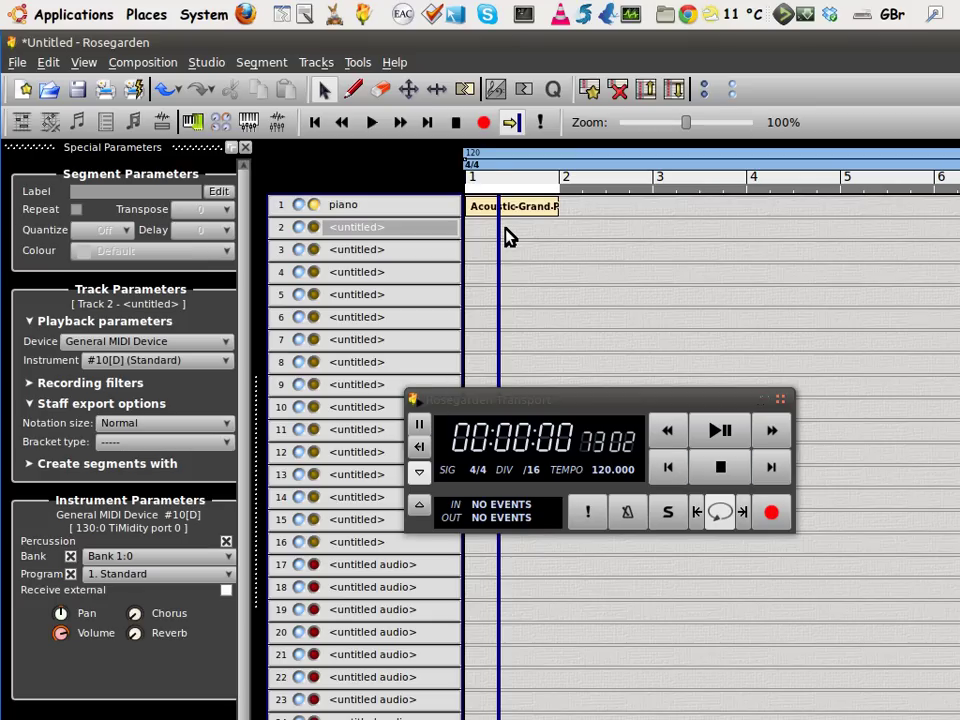
pyautogui.click(352, 89)
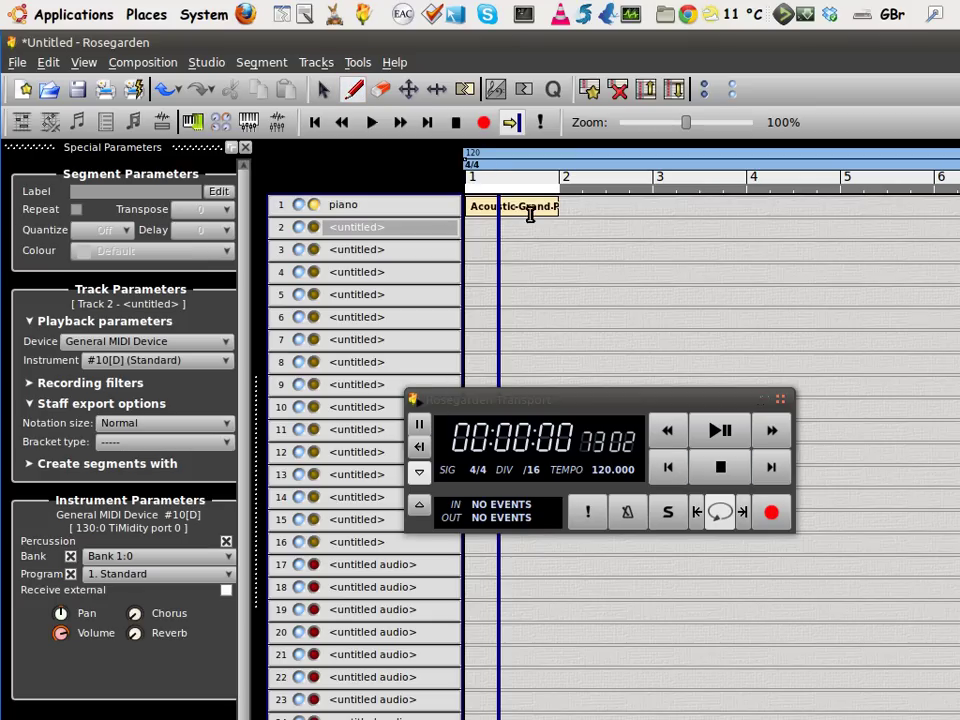
pyautogui.click(531, 226)
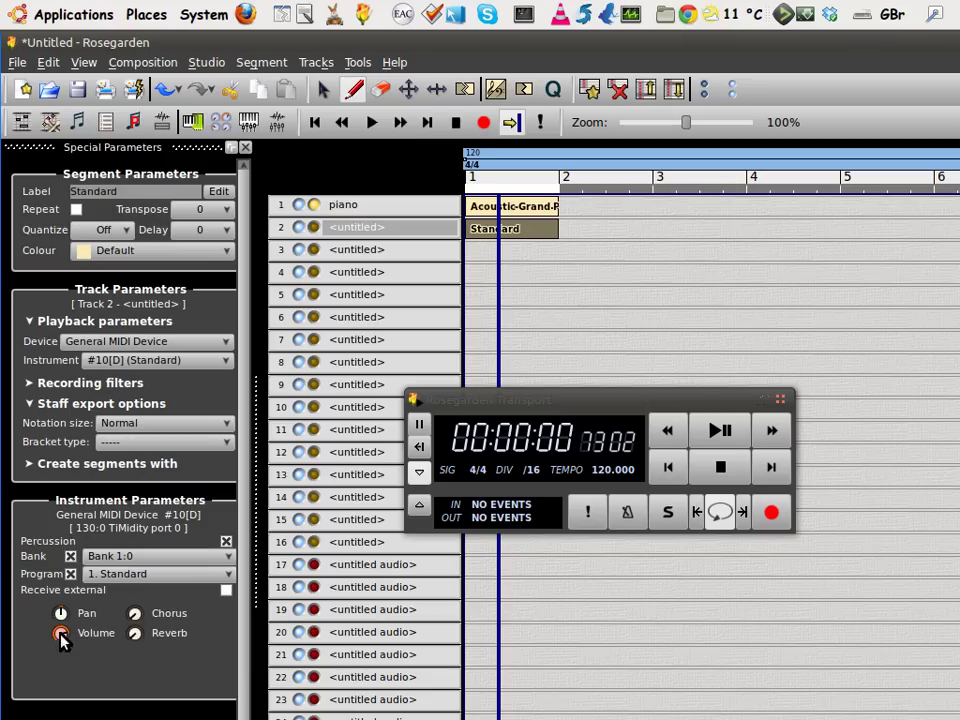
pyautogui.doubleClick(533, 228)
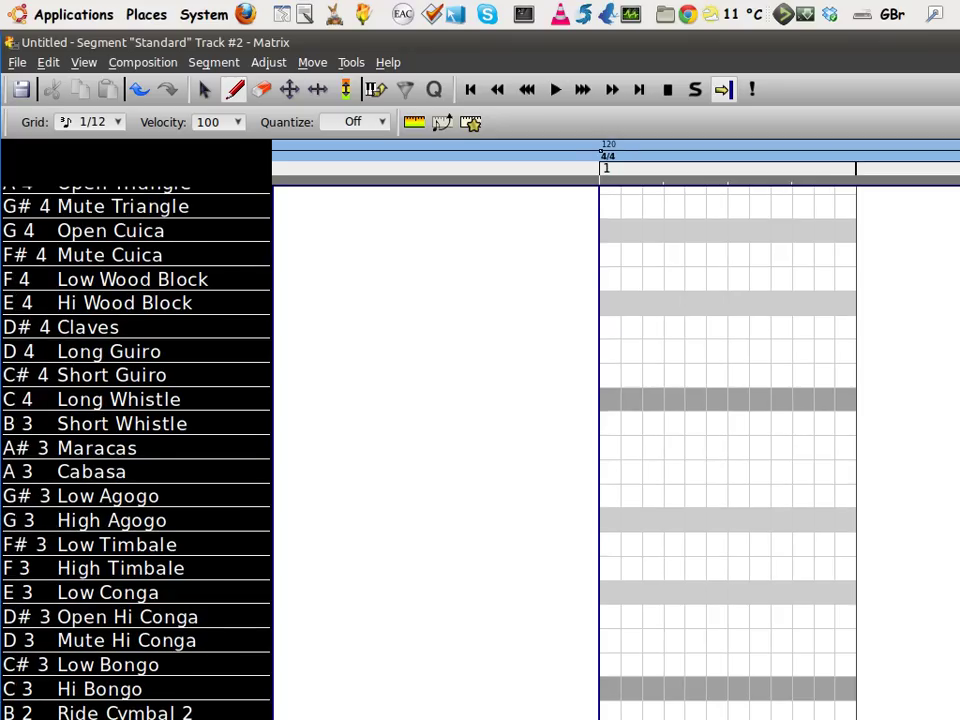
# While the segment plays, draw two Maracas hits, delete the extra middle one, then stop playback
pyautogui.click(556, 89)
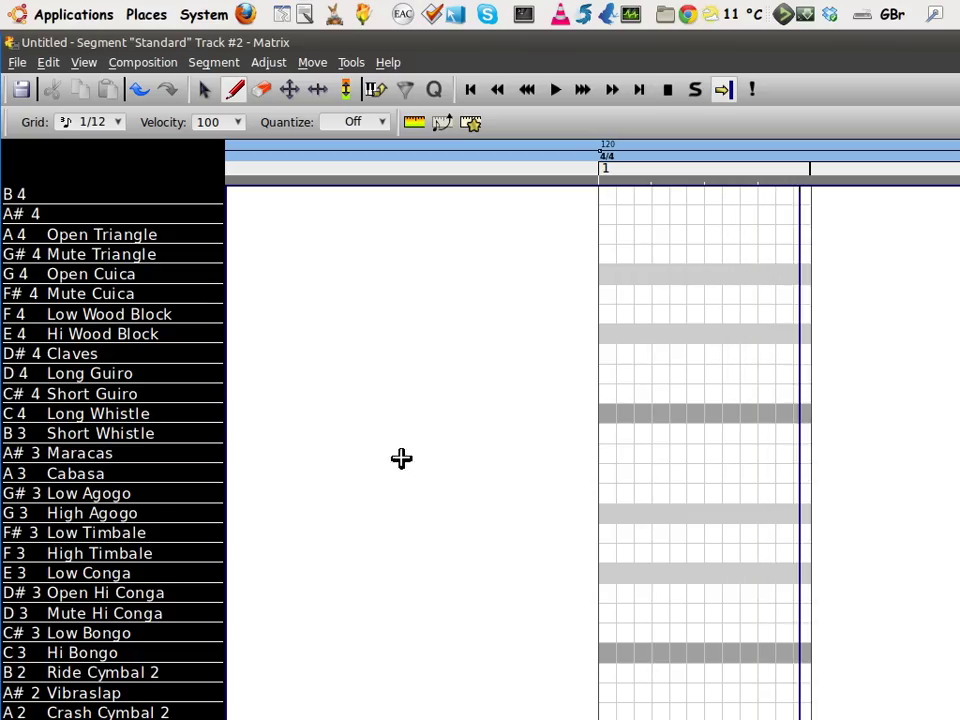
pyautogui.click(618, 457)
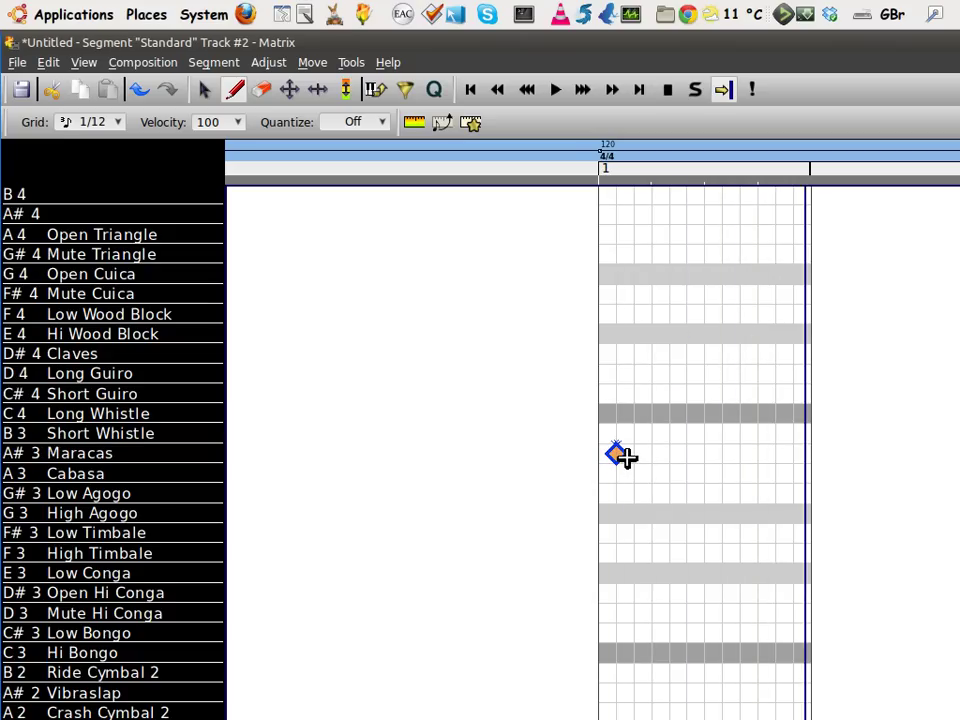
pyautogui.click(669, 454)
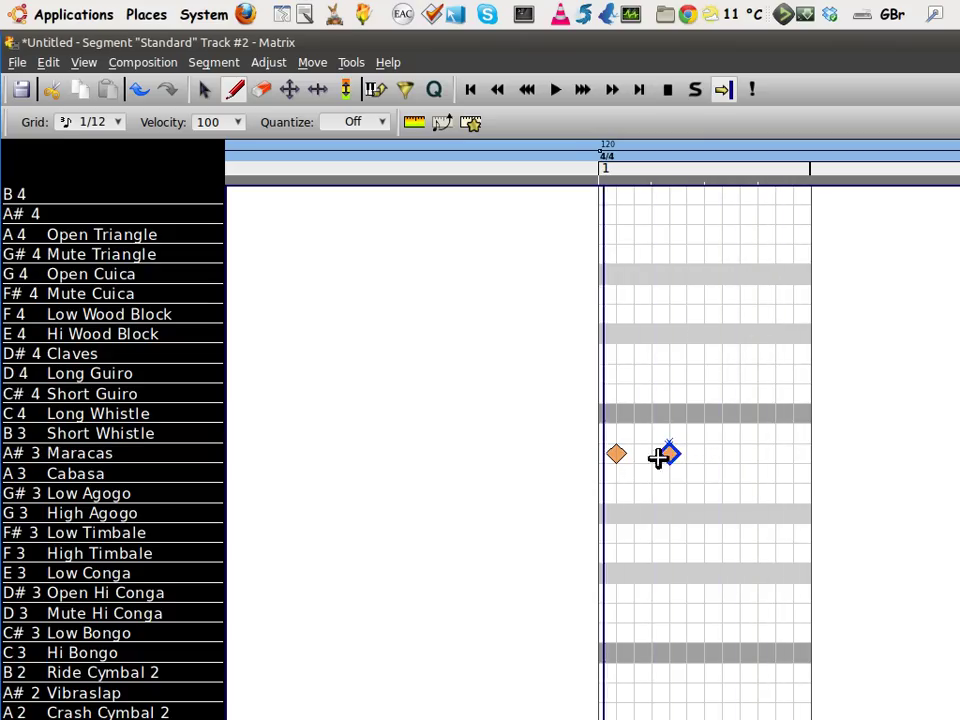
pyautogui.click(638, 454)
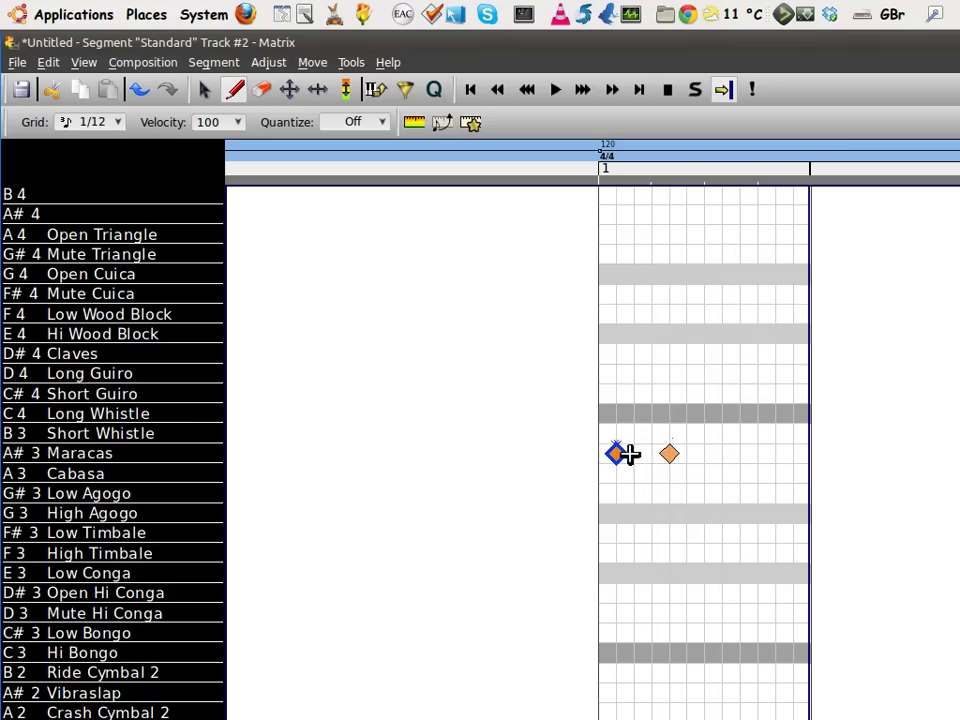
pyautogui.click(636, 454)
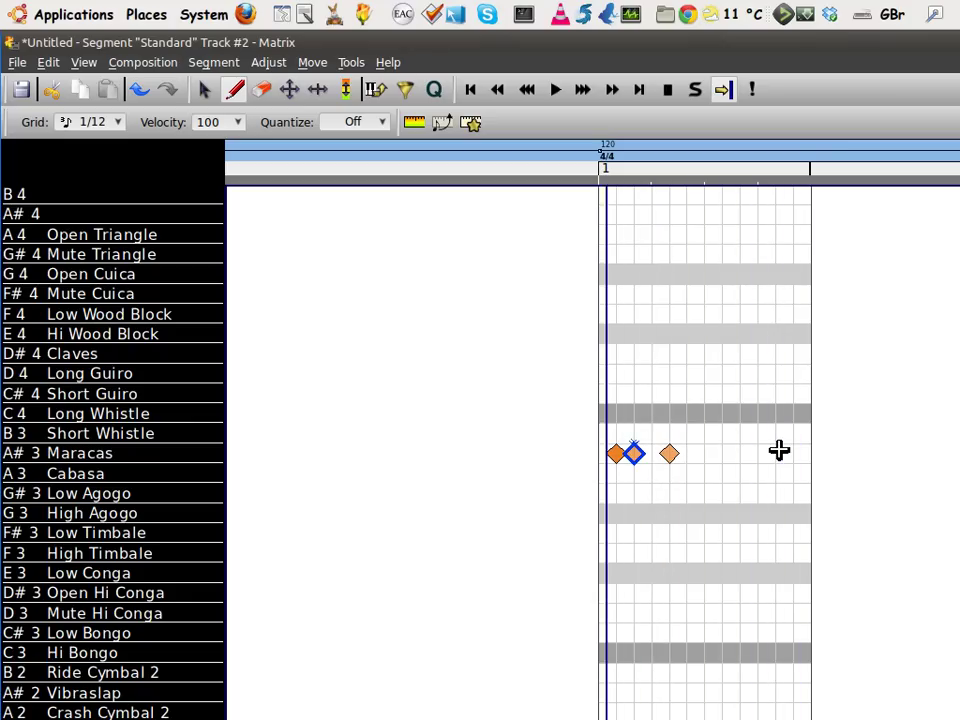
pyautogui.press('Delete')
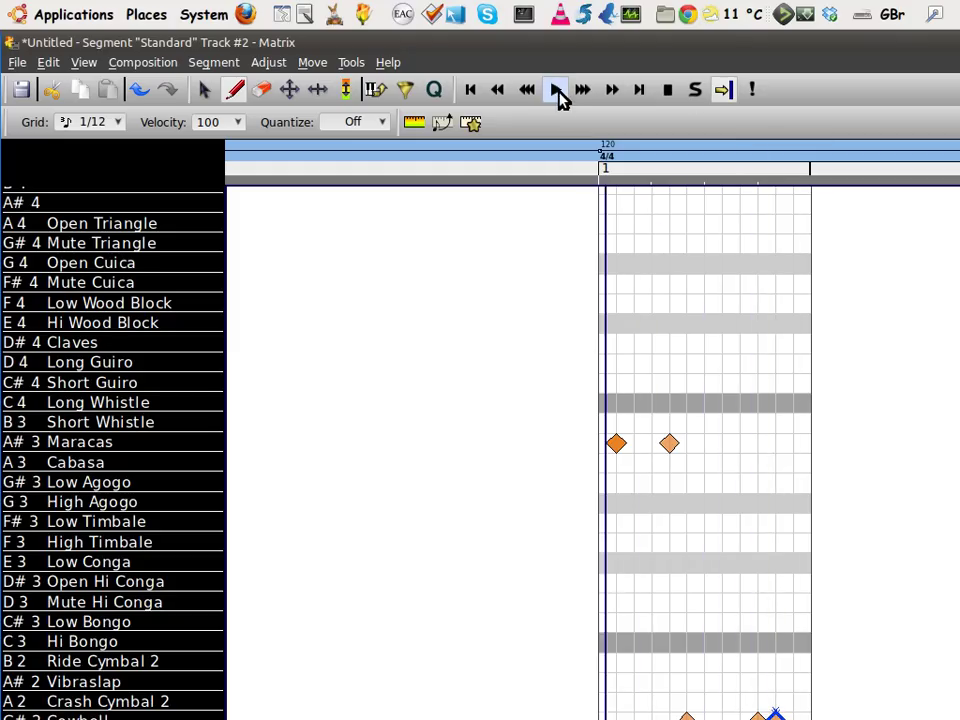
pyautogui.click(557, 91)
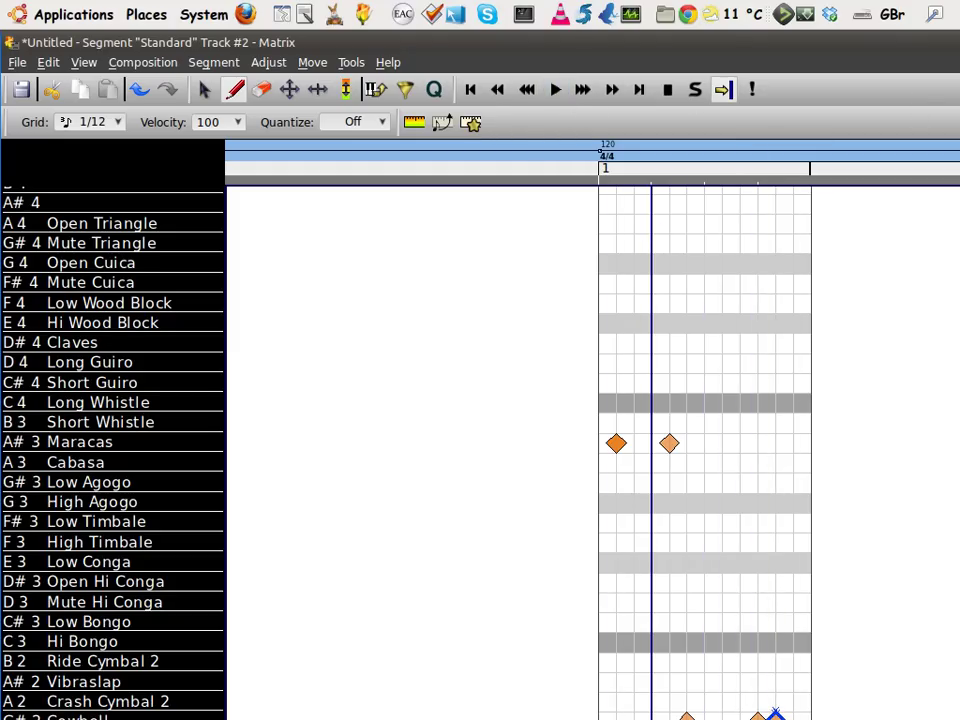
pyautogui.hotkey('ctrl', 'w')
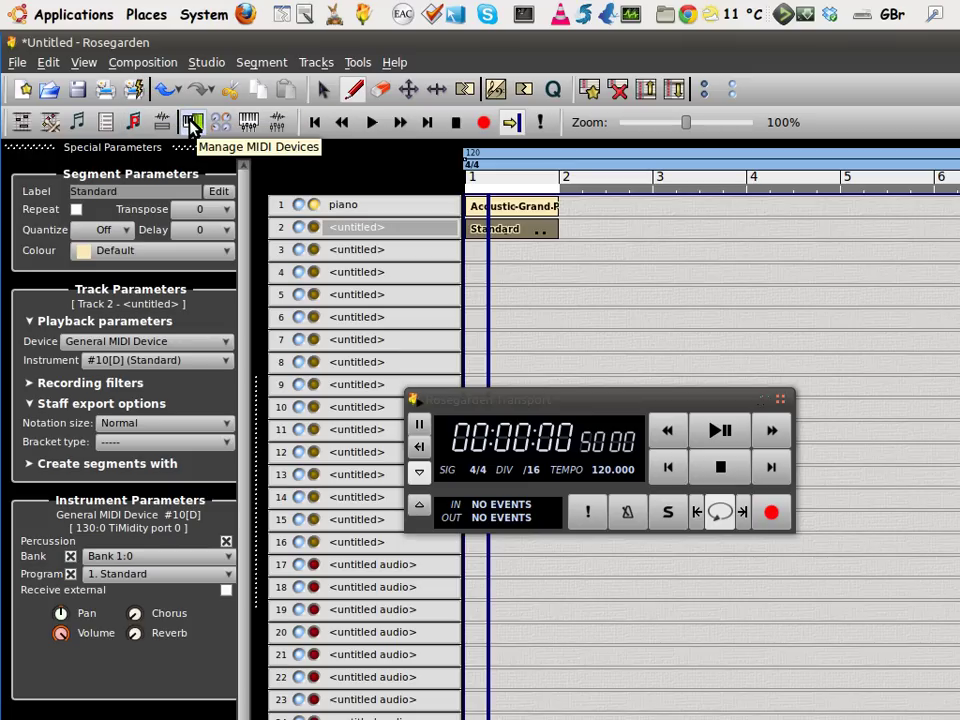
# Add a new playback device in Manage MIDI Devices and open its bank definitions
pyautogui.click(191, 123)
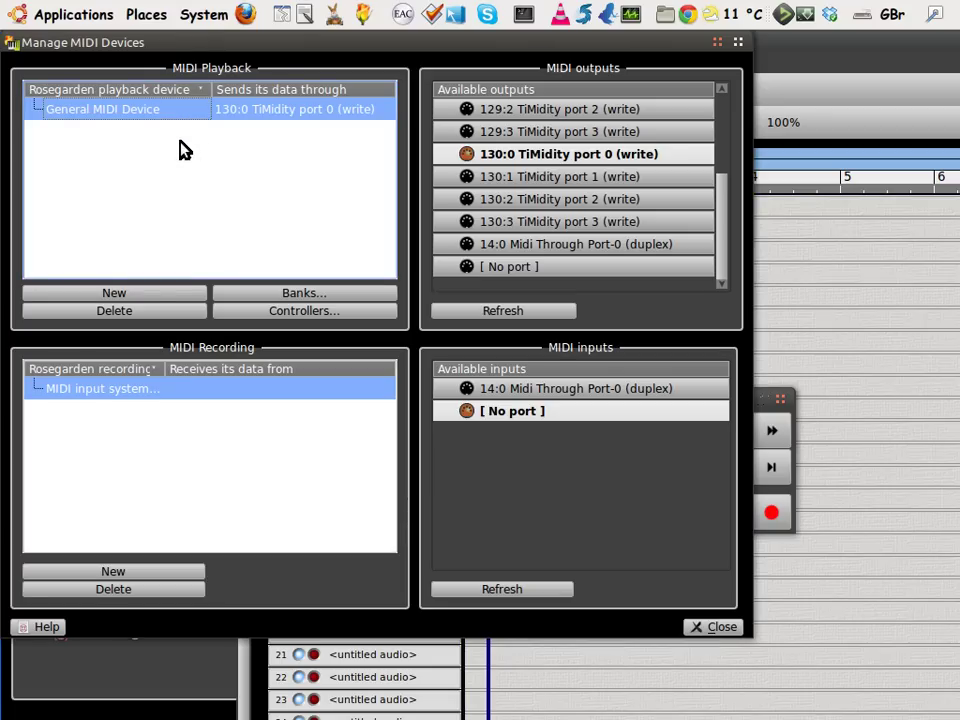
pyautogui.click(135, 293)
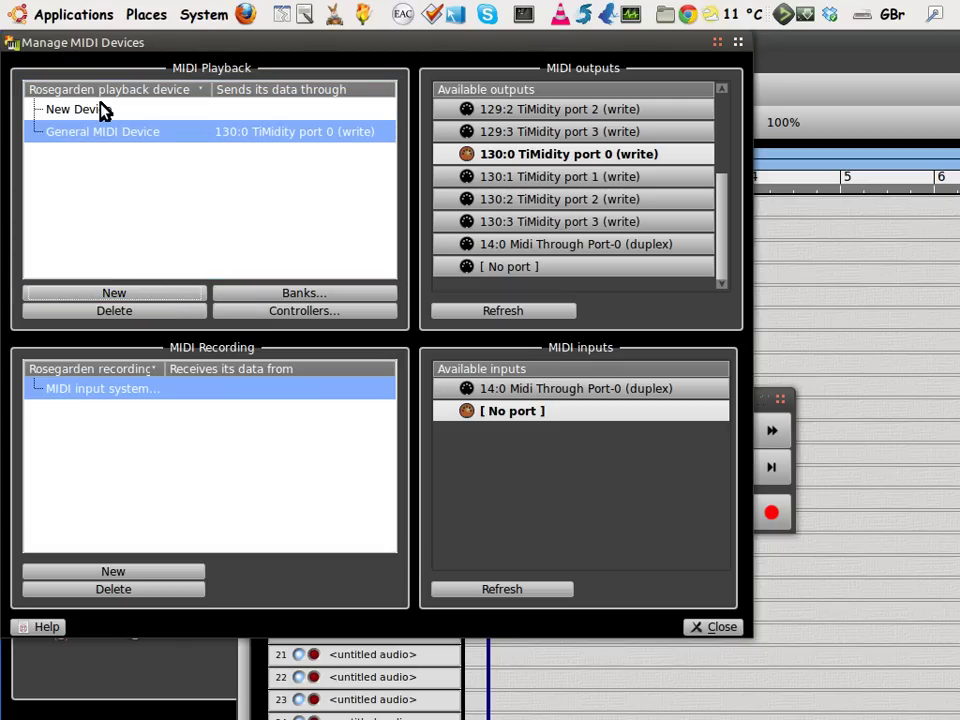
pyautogui.click(100, 110)
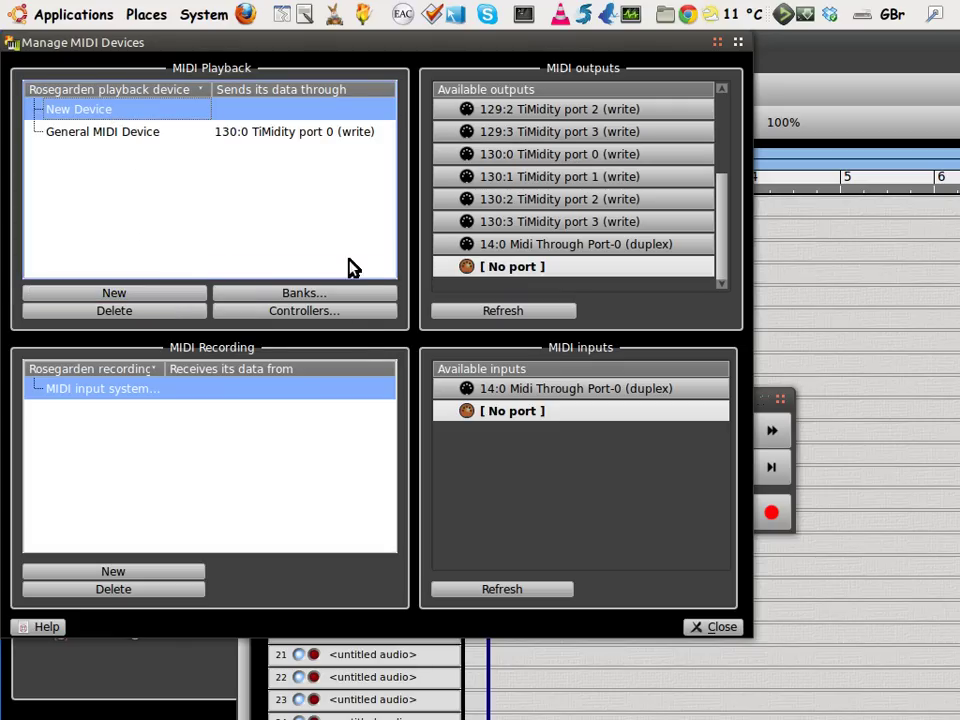
pyautogui.click(303, 293)
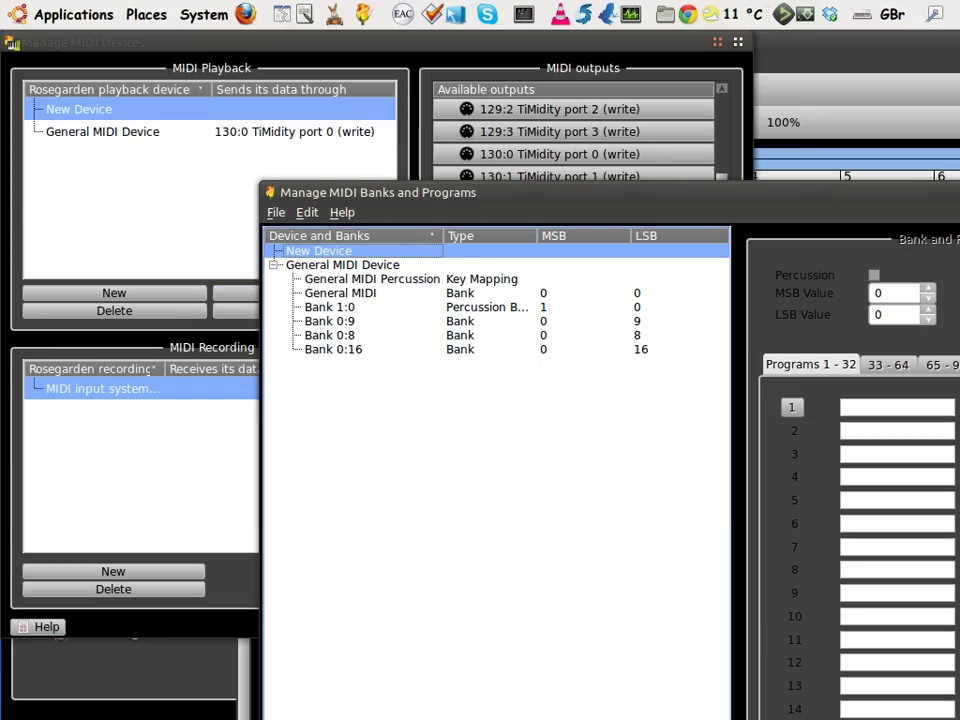
# Import banks from Alesis-QS6.rgd, overwriting the existing banks, and close the Banks window
pyautogui.hotkey('ctrl', 'i')
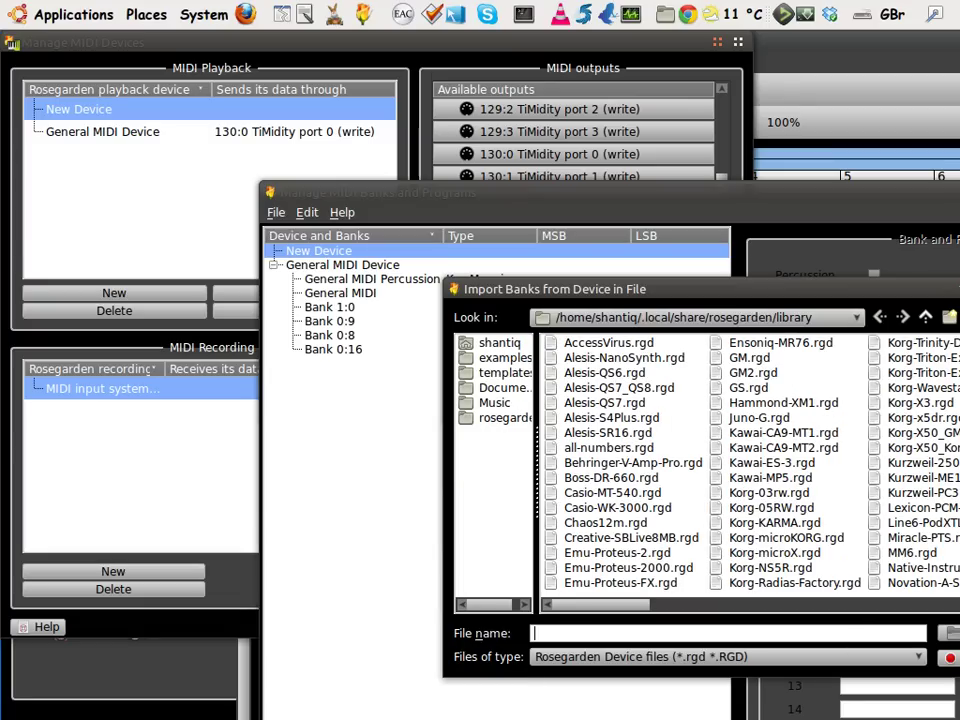
pyautogui.click(952, 290)
pyautogui.hotkey('alt', 'F10')
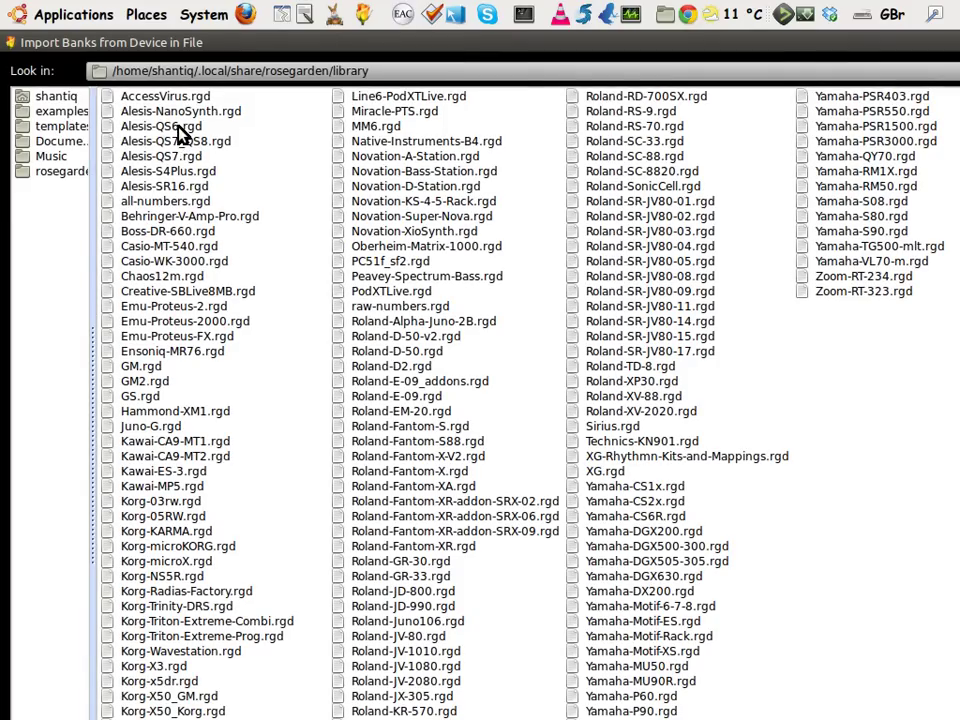
pyautogui.click(180, 128)
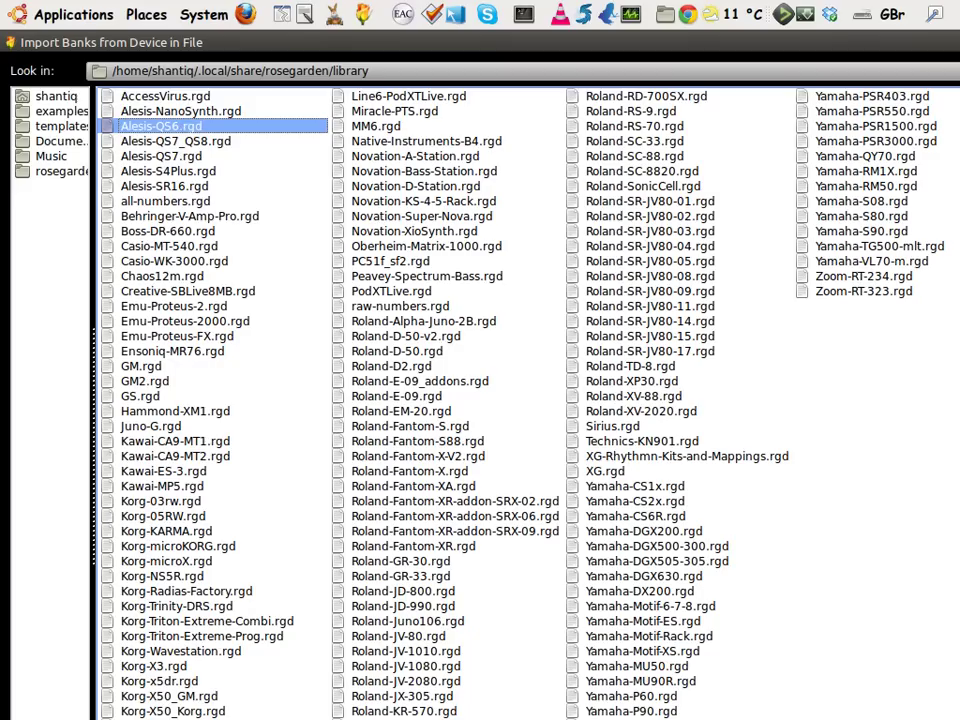
pyautogui.press('Return')
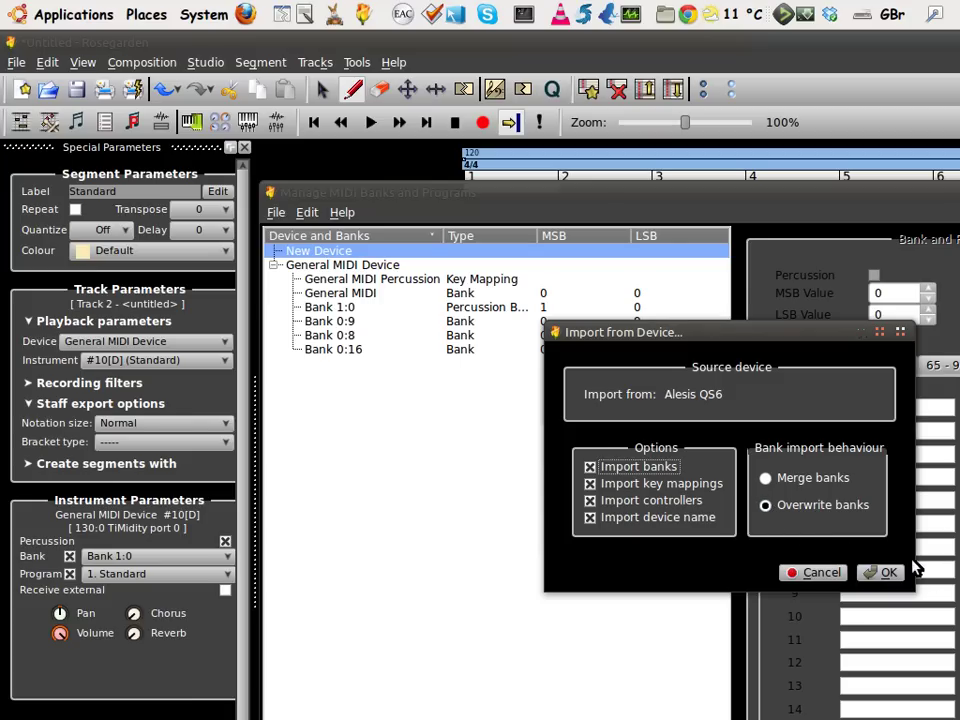
pyautogui.click(787, 510)
pyautogui.click(875, 570)
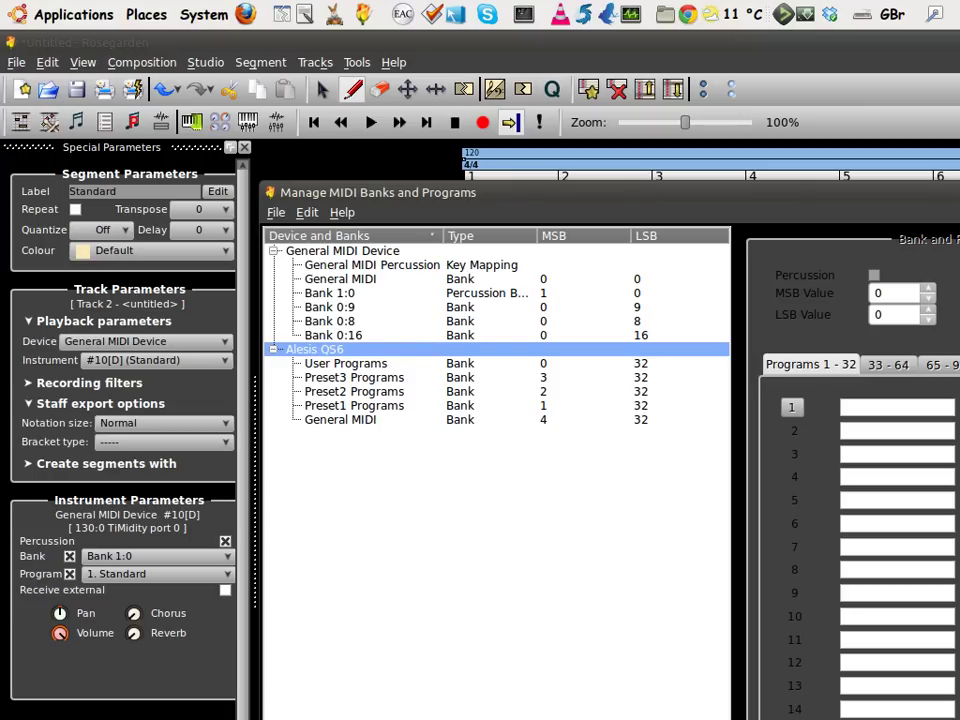
pyautogui.press('Escape')
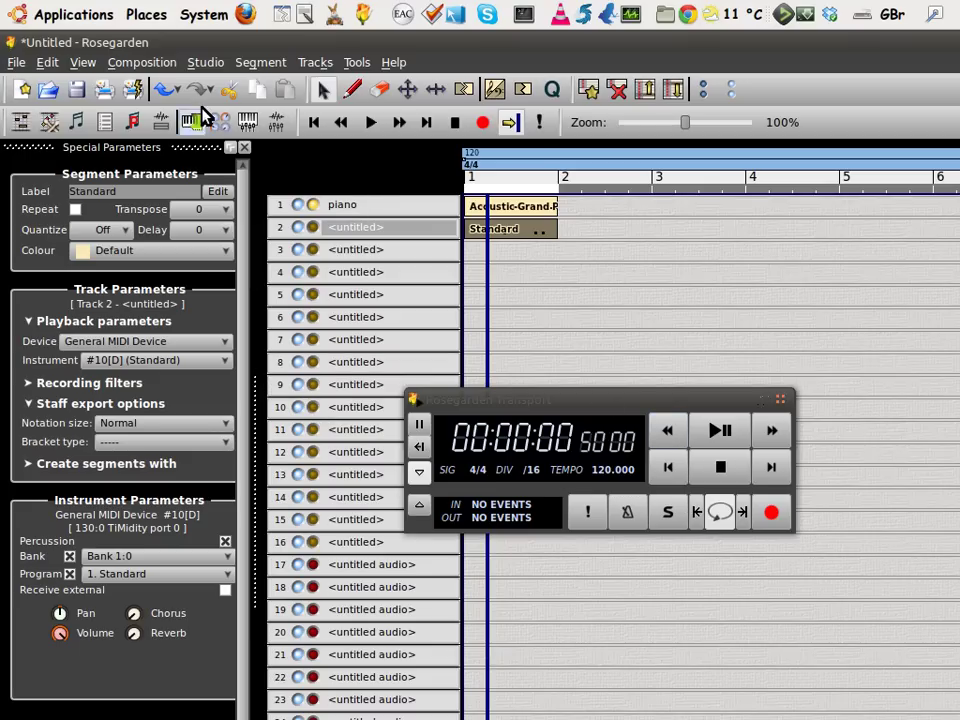
# Connect the Alesis QS6 device to output 130:1 TiMidity port 1
pyautogui.click(196, 128)
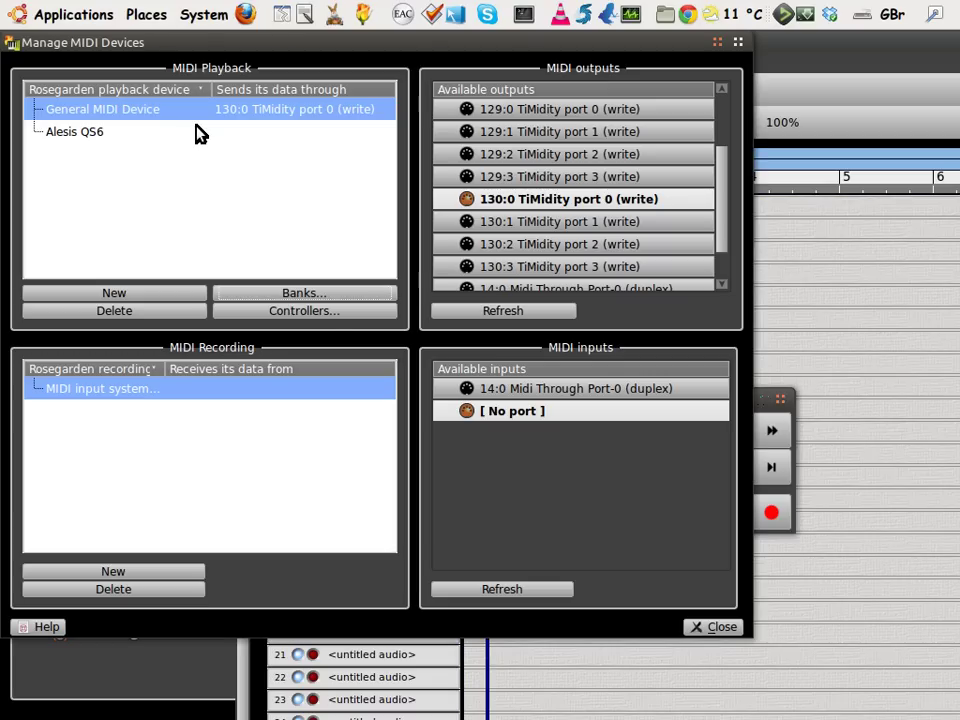
pyautogui.click(100, 137)
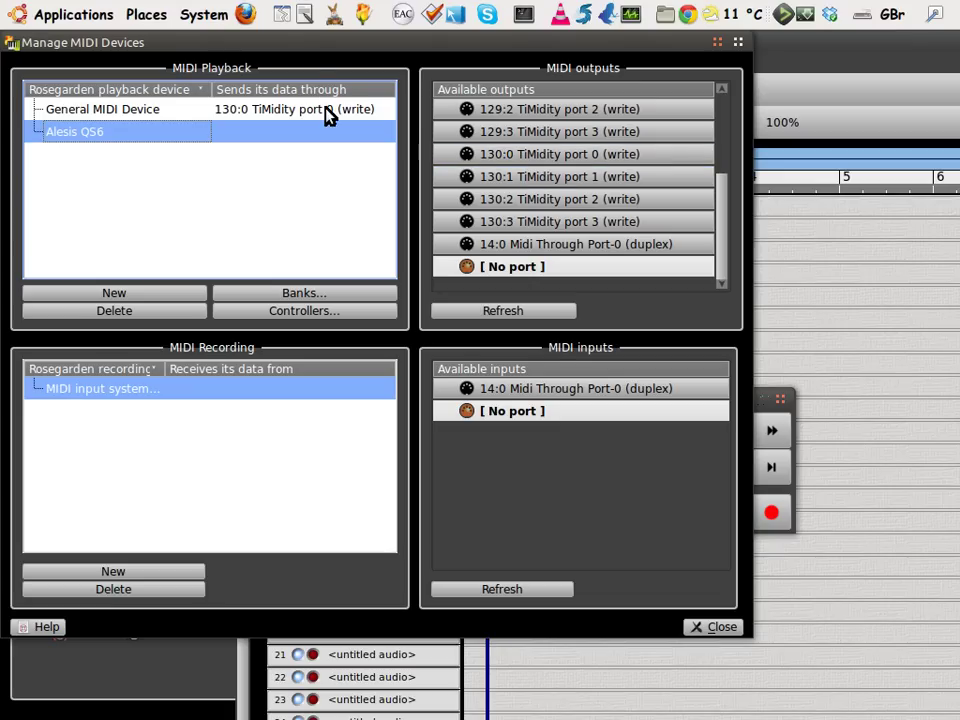
pyautogui.click(620, 180)
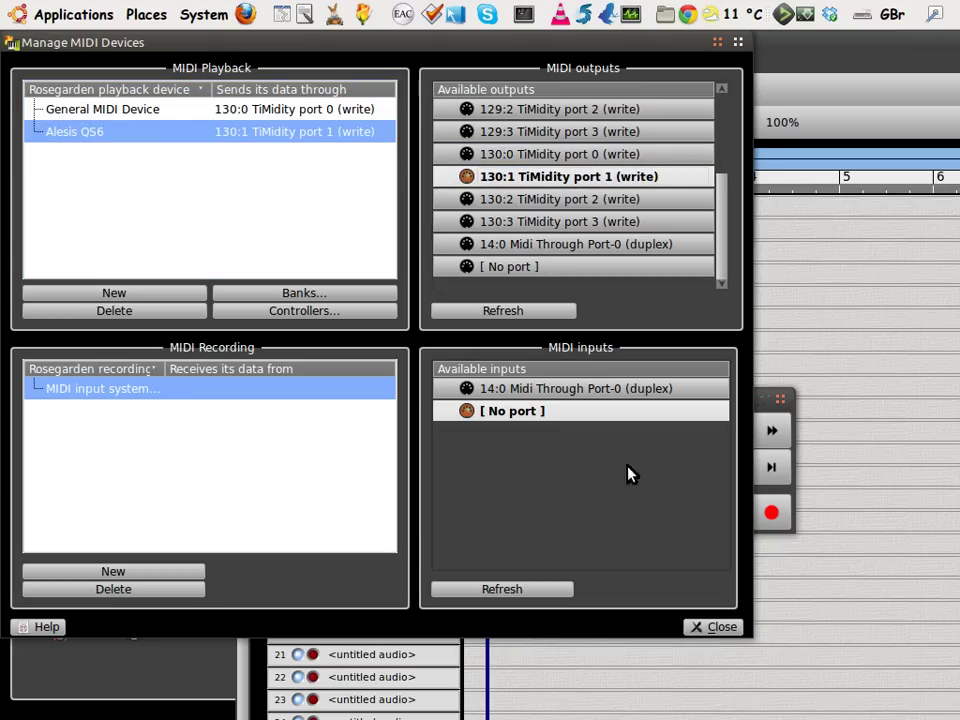
pyautogui.click(722, 626)
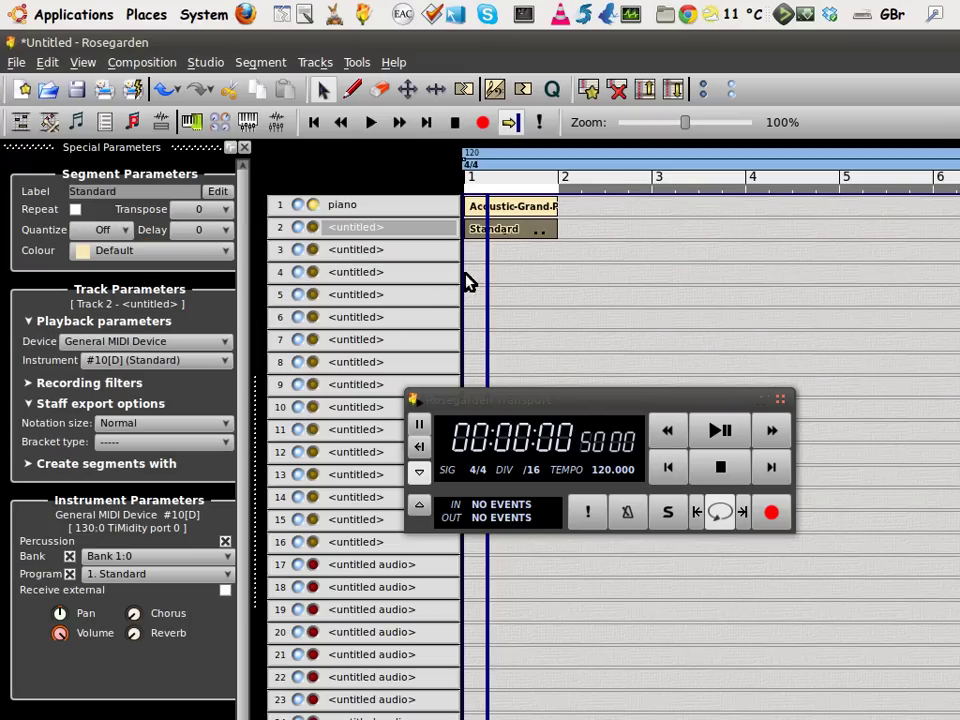
# Move the Standard segment down to track 5 and set it to play through Alesis QS6 #10[D]
pyautogui.moveTo(515, 232); pyautogui.dragTo(508, 298)
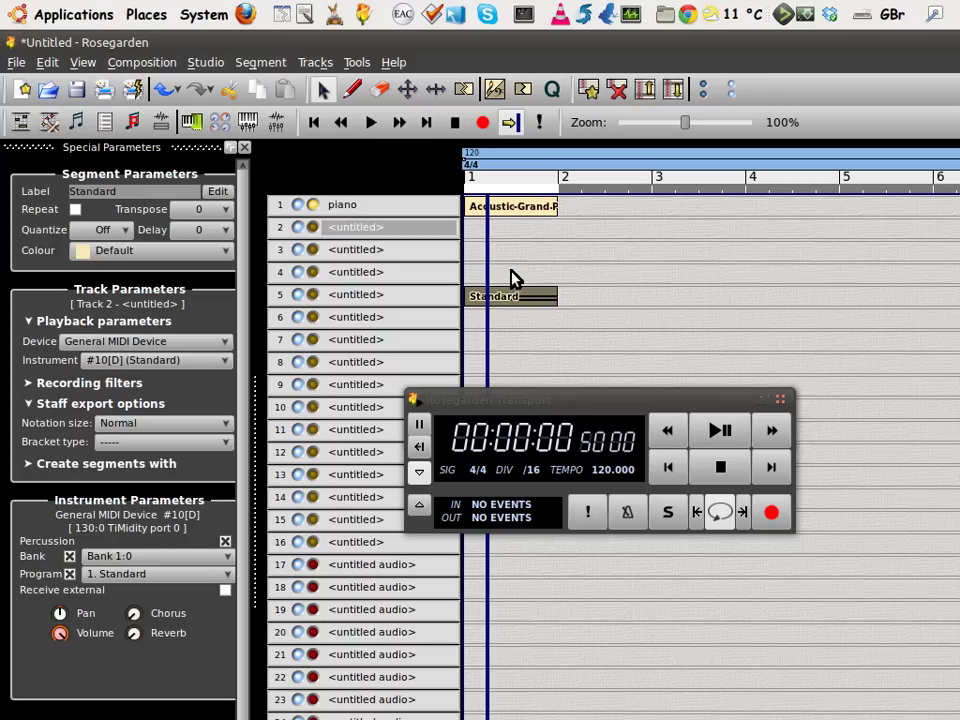
pyautogui.click(407, 300)
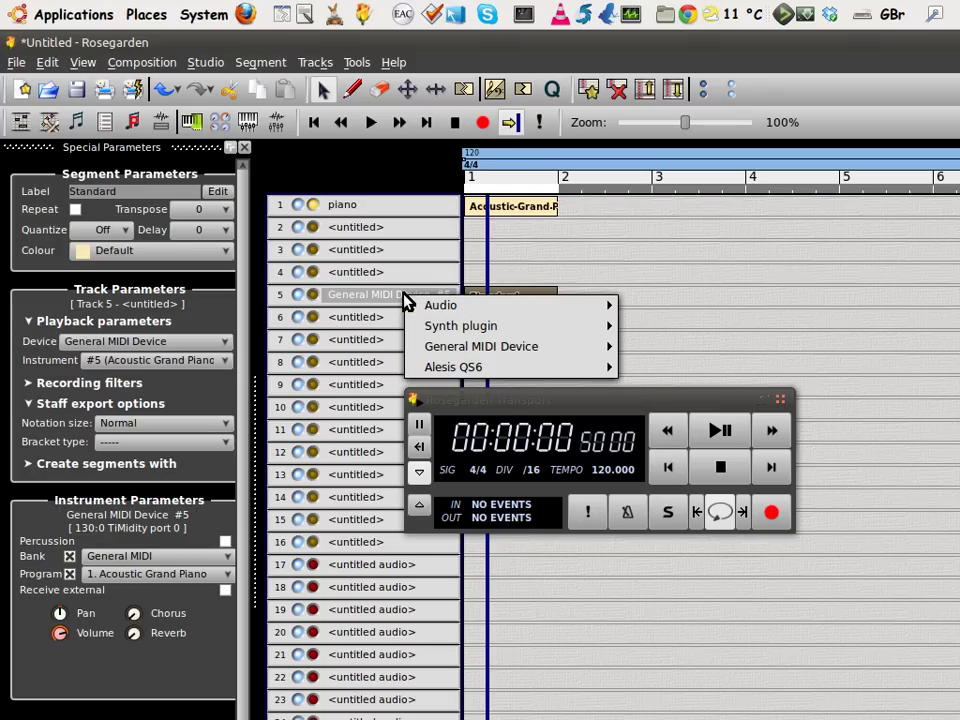
pyautogui.moveTo(495, 367)
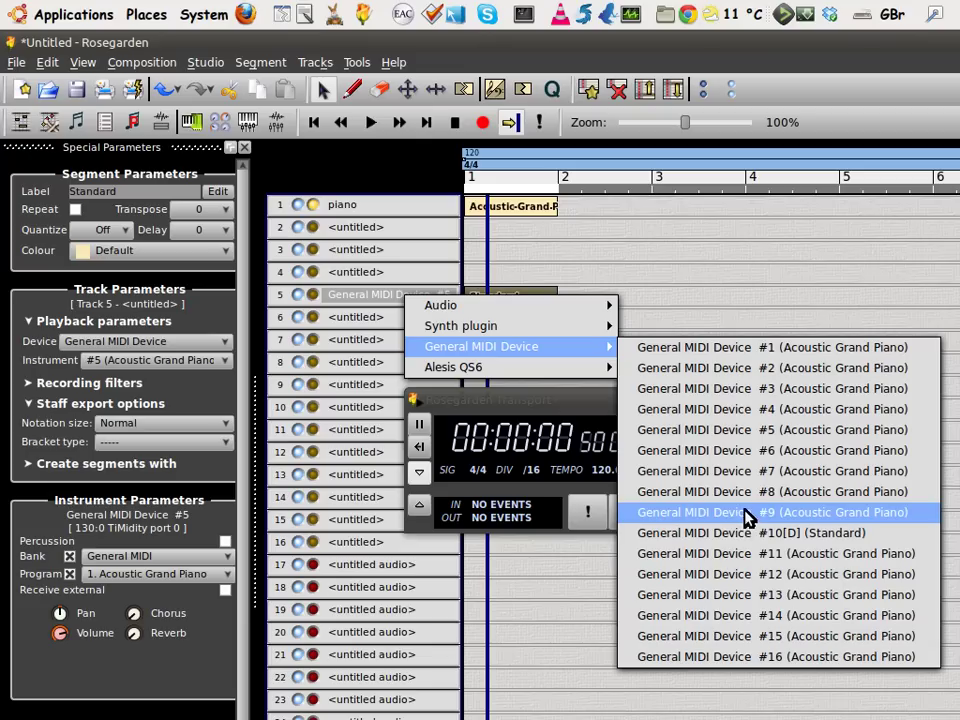
pyautogui.moveTo(556, 370)
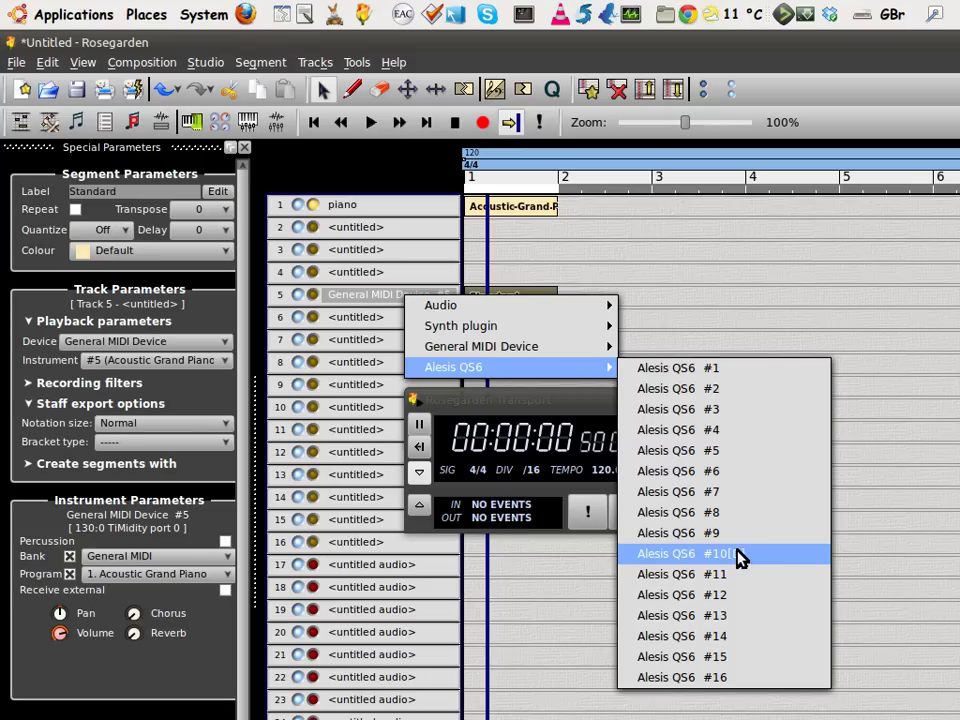
pyautogui.click(776, 556)
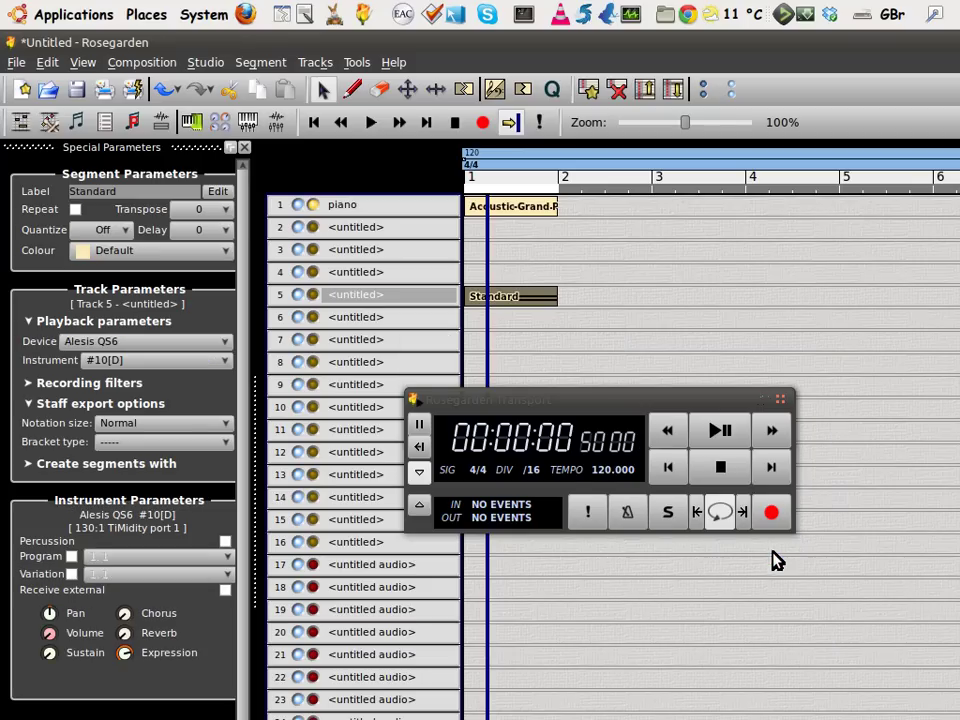
# Rename track 5 to 'drums'
pyautogui.doubleClick(440, 302)
pyautogui.write('d')
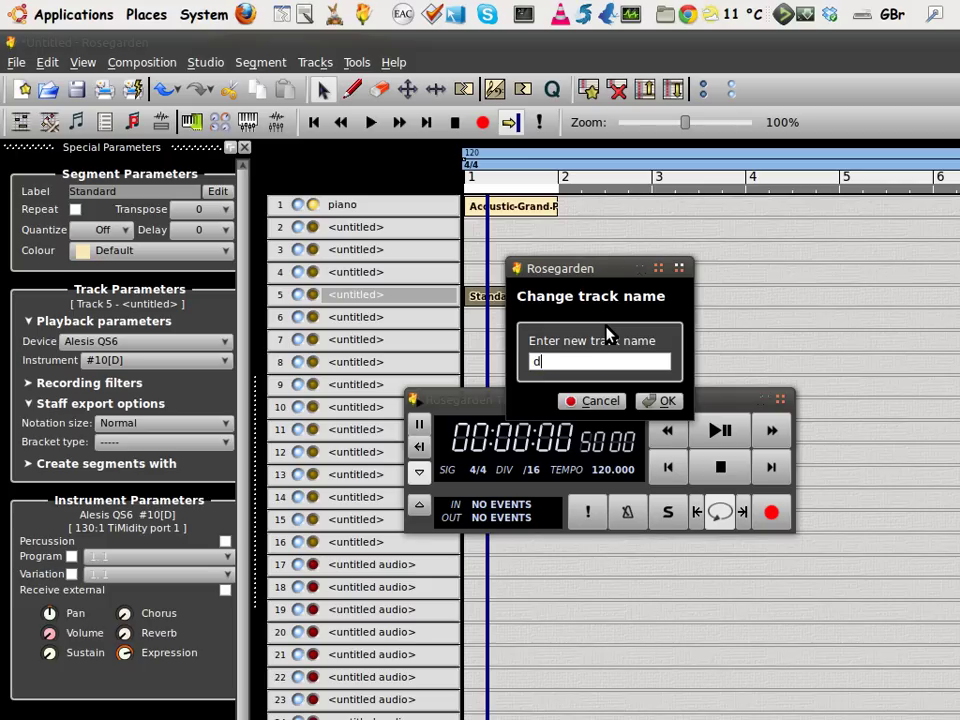
pyautogui.write('rums')
pyautogui.click(666, 402)
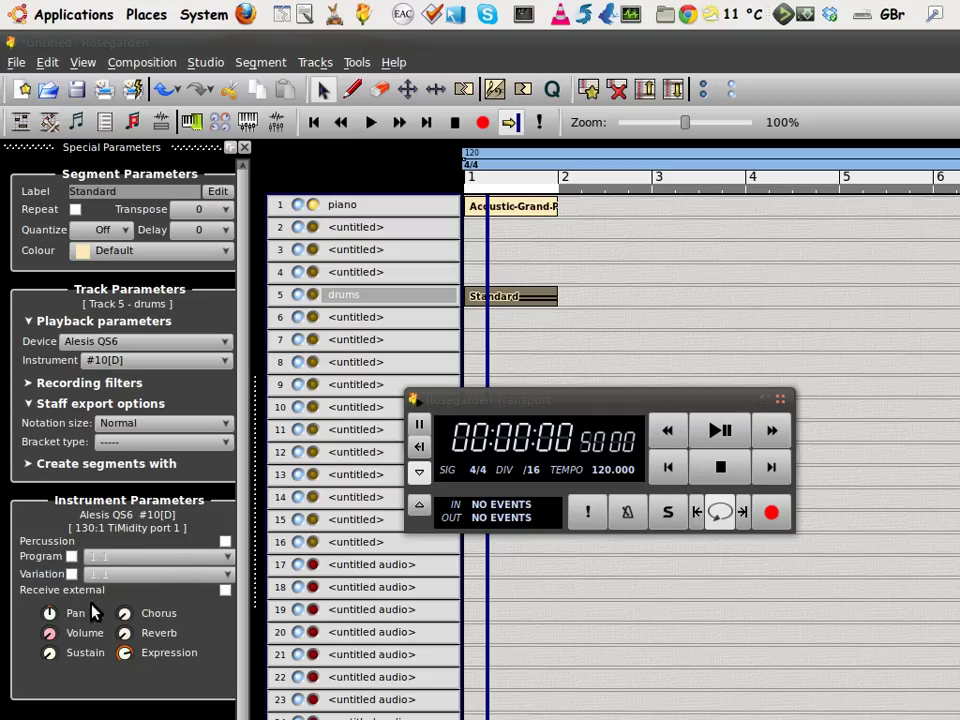
# Raise the track's volume to 127, then play the song and stop it
pyautogui.moveTo(50, 636); pyautogui.dragTo(43, 330)
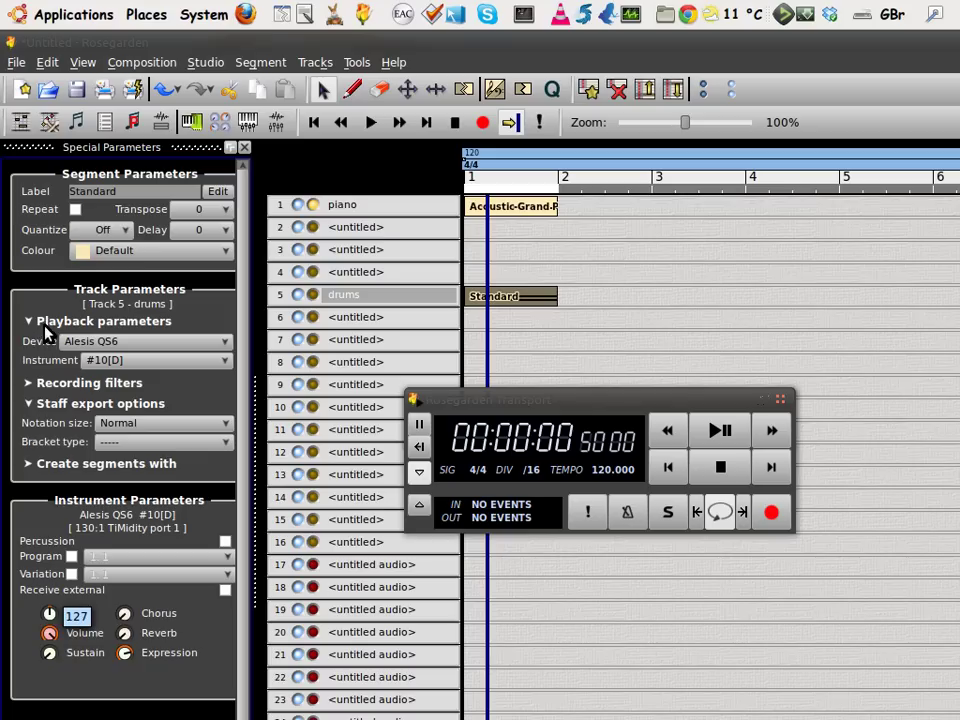
pyautogui.click(720, 430)
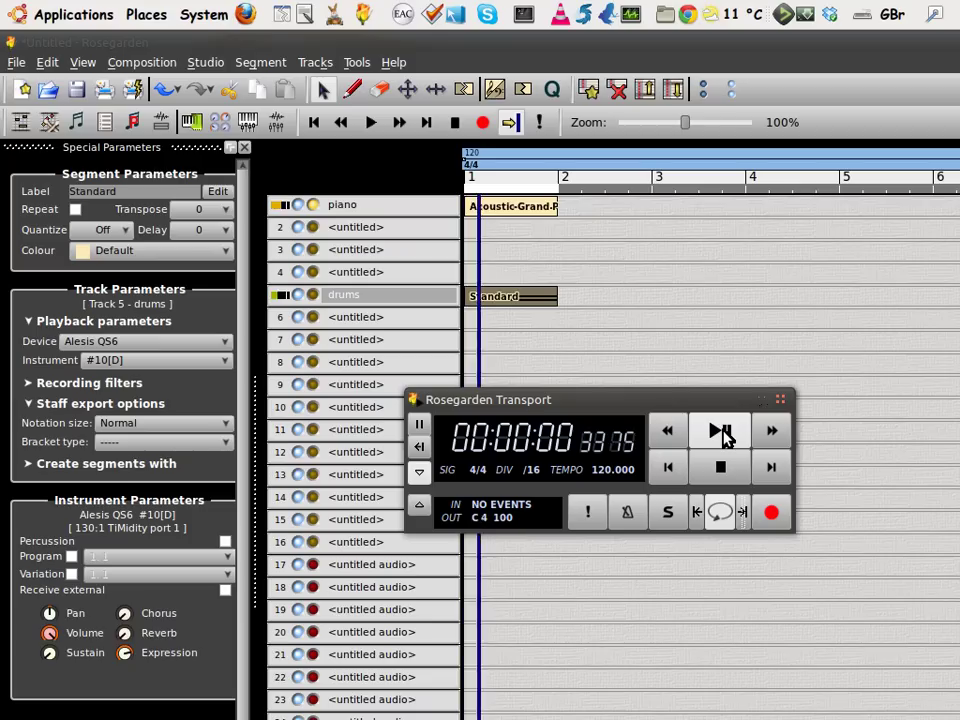
pyautogui.click(720, 470)
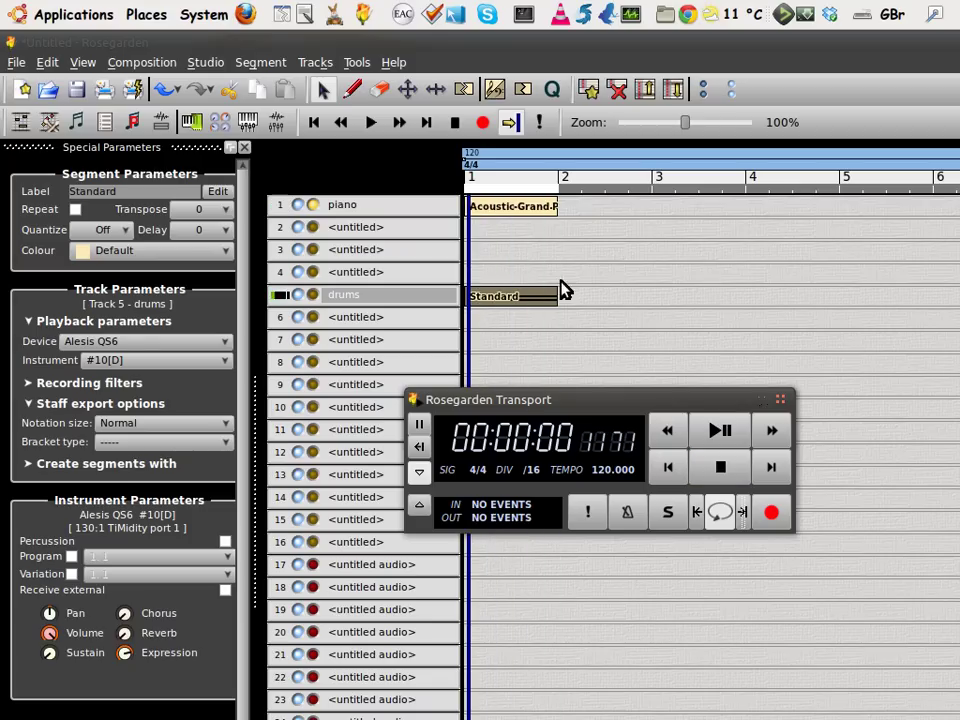
# Open the drums segment in the matrix editor and delete all its existing notes with Ctrl+A
pyautogui.doubleClick(510, 299)
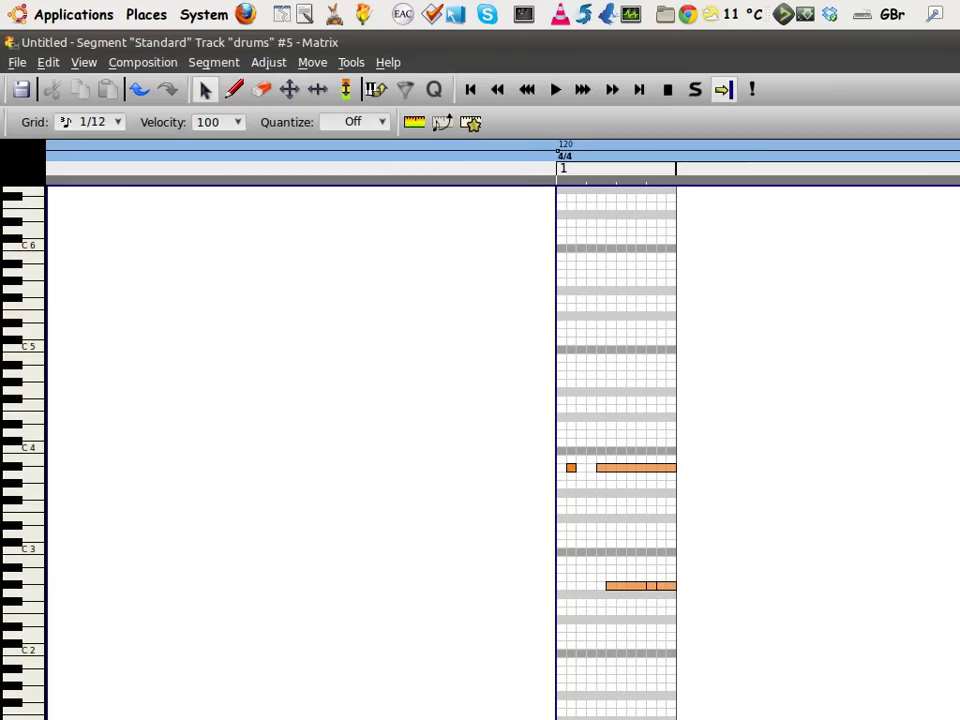
pyautogui.scroll(10, 615, 470)
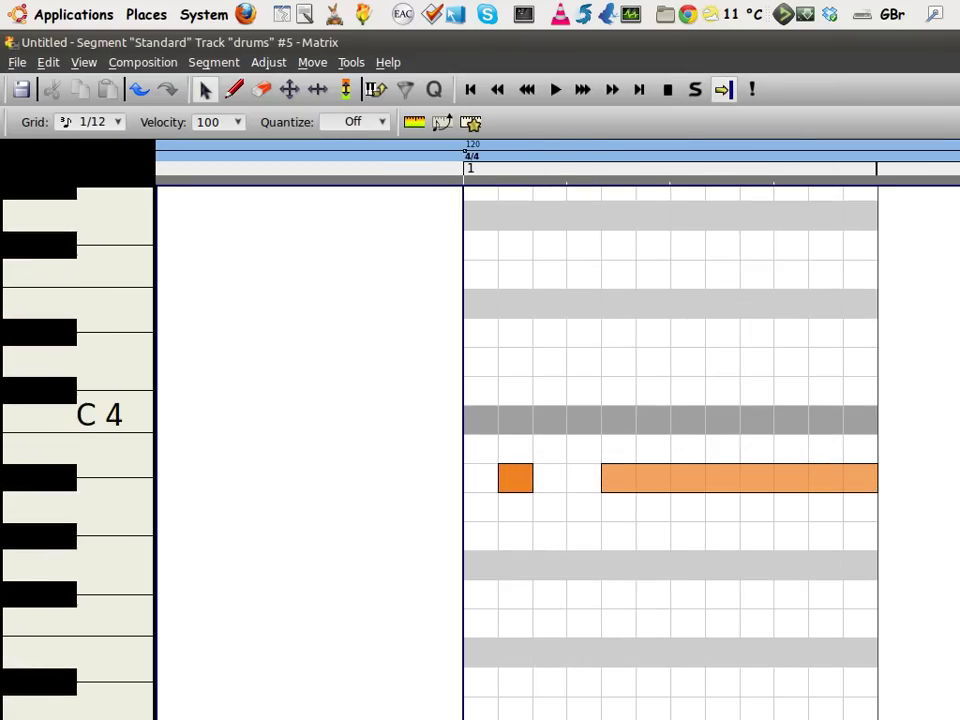
pyautogui.scroll(5, 615, 470)
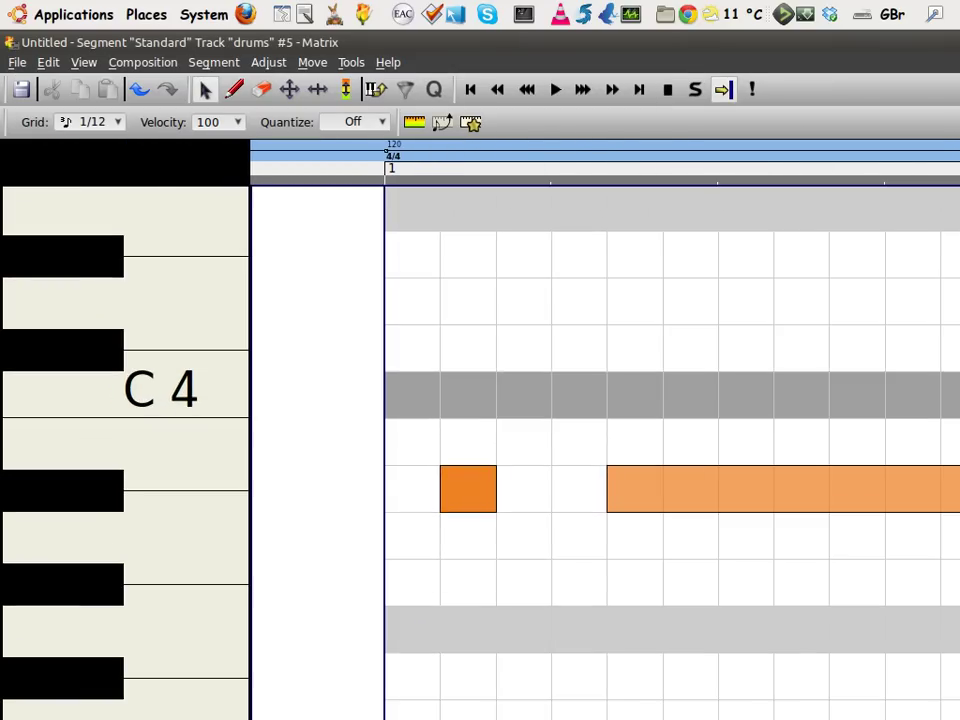
pyautogui.scroll(-5, 480, 450)
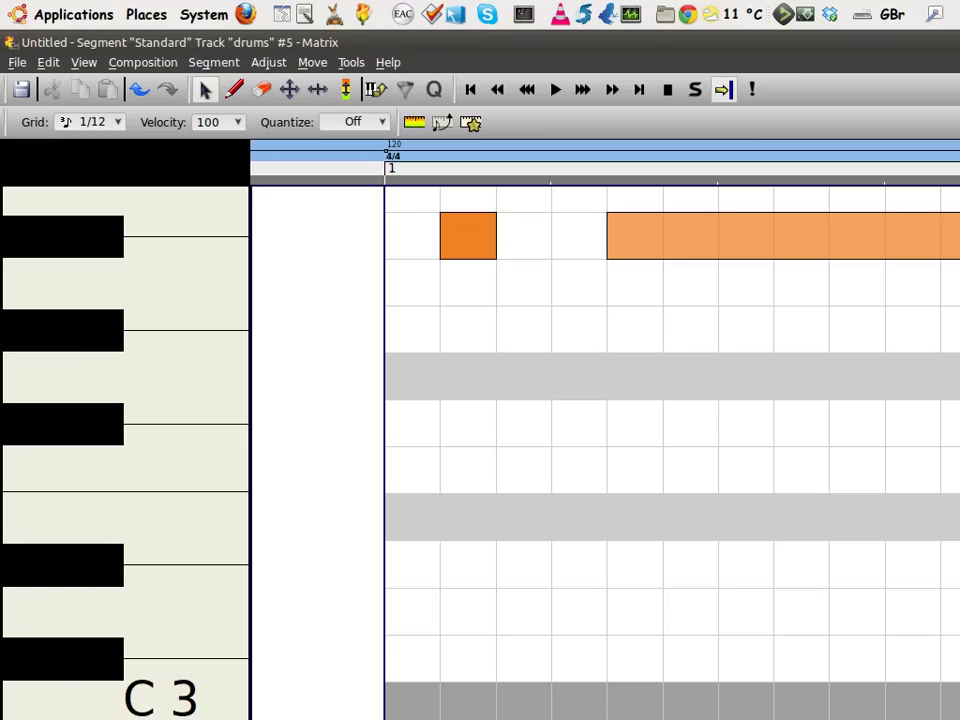
pyautogui.hotkey('ctrl', 'a')
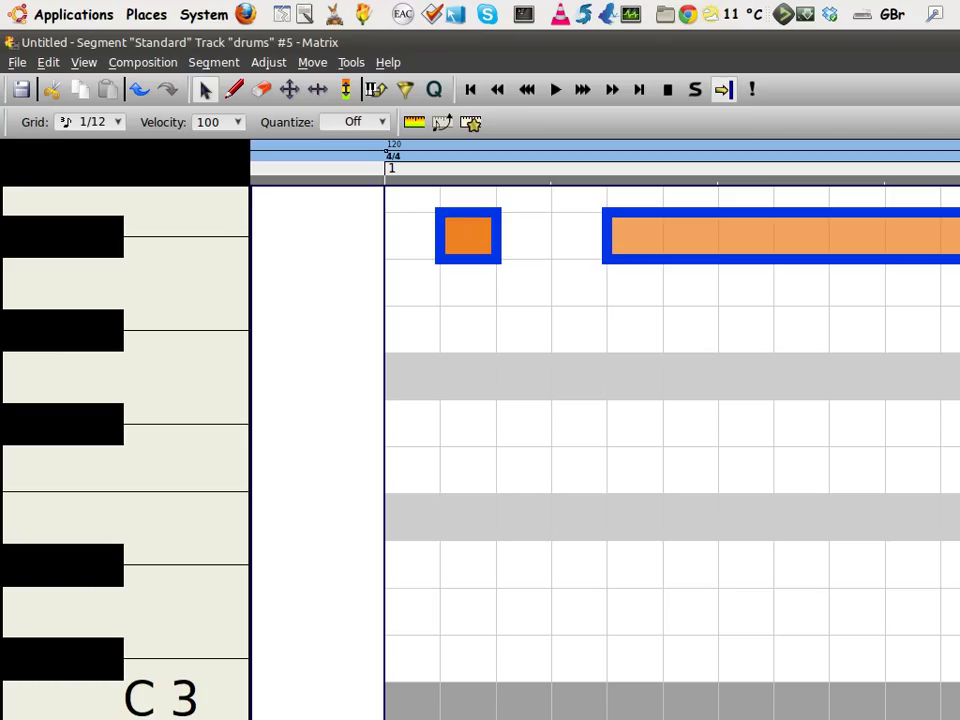
pyautogui.press('Delete')
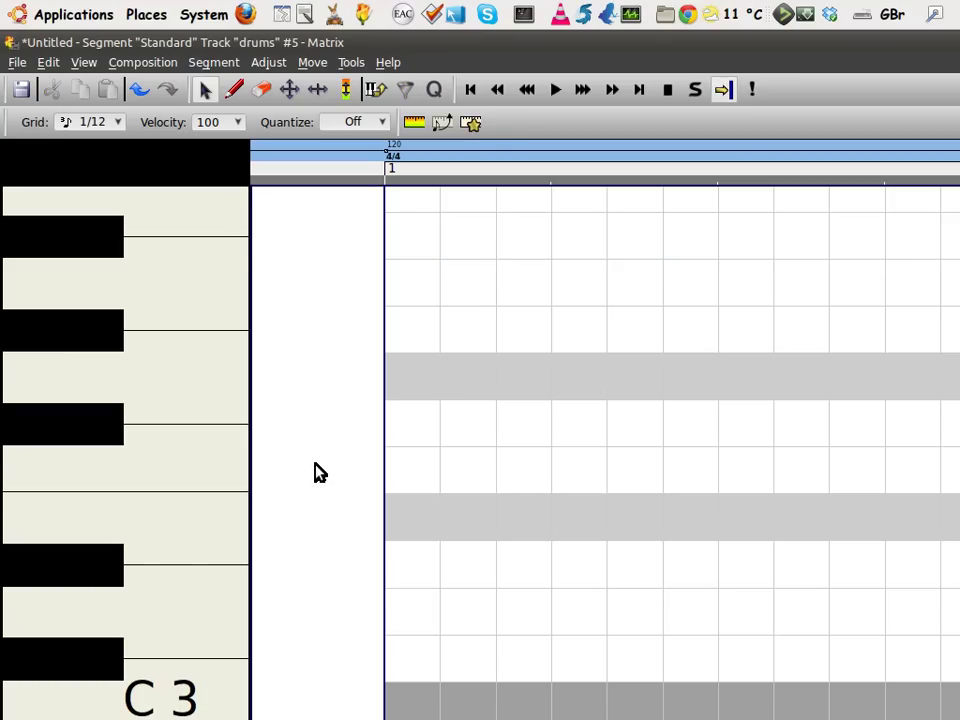
pyautogui.scroll(-8, 319, 473)
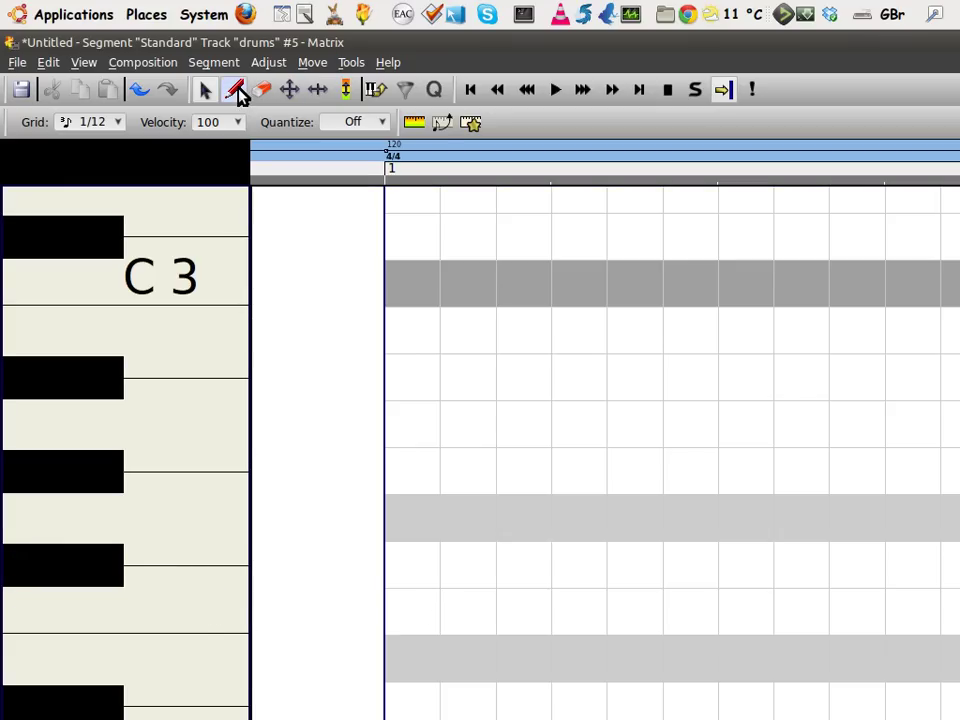
# Pencil five hits along one drum row plus a C2 hit near the bar's end, then play them
pyautogui.click(238, 91)
pyautogui.click(424, 621)
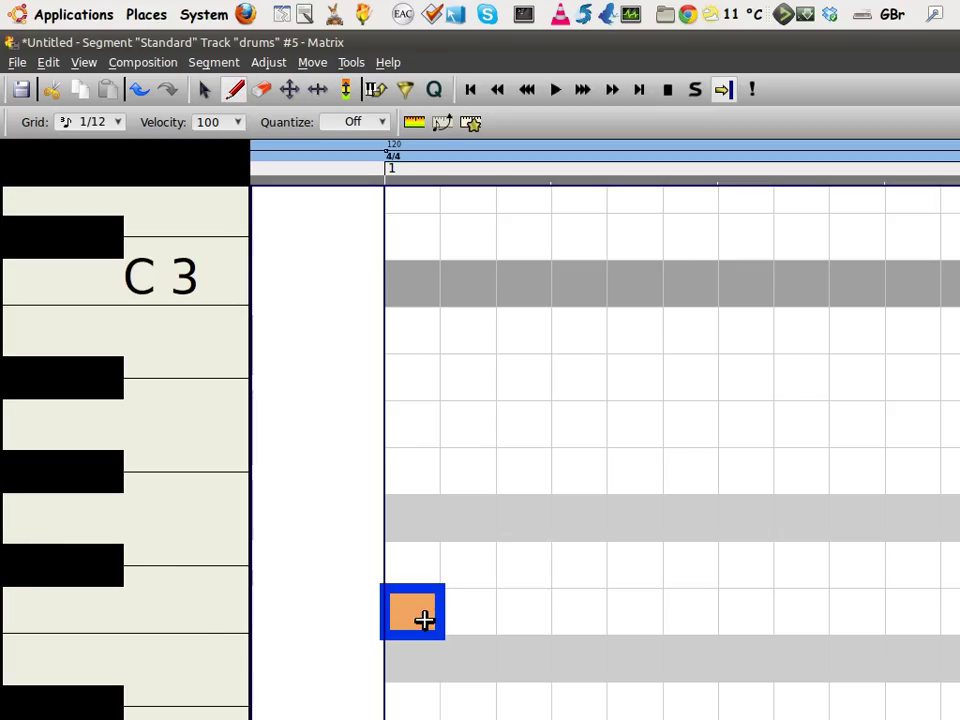
pyautogui.click(504, 614)
pyautogui.click(623, 610)
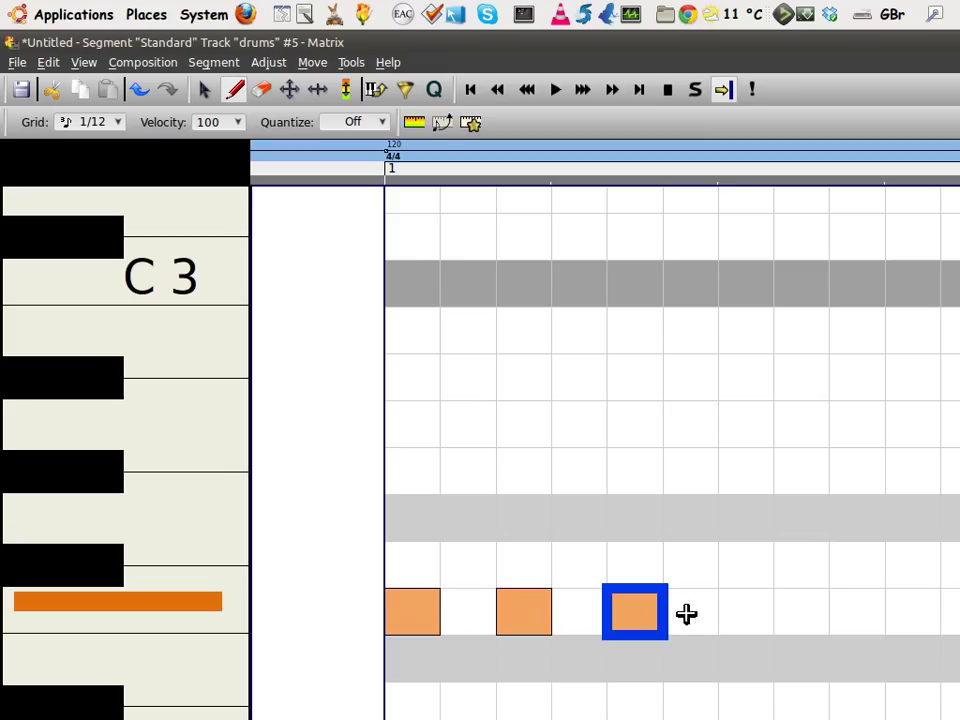
pyautogui.click(746, 611)
pyautogui.click(800, 611)
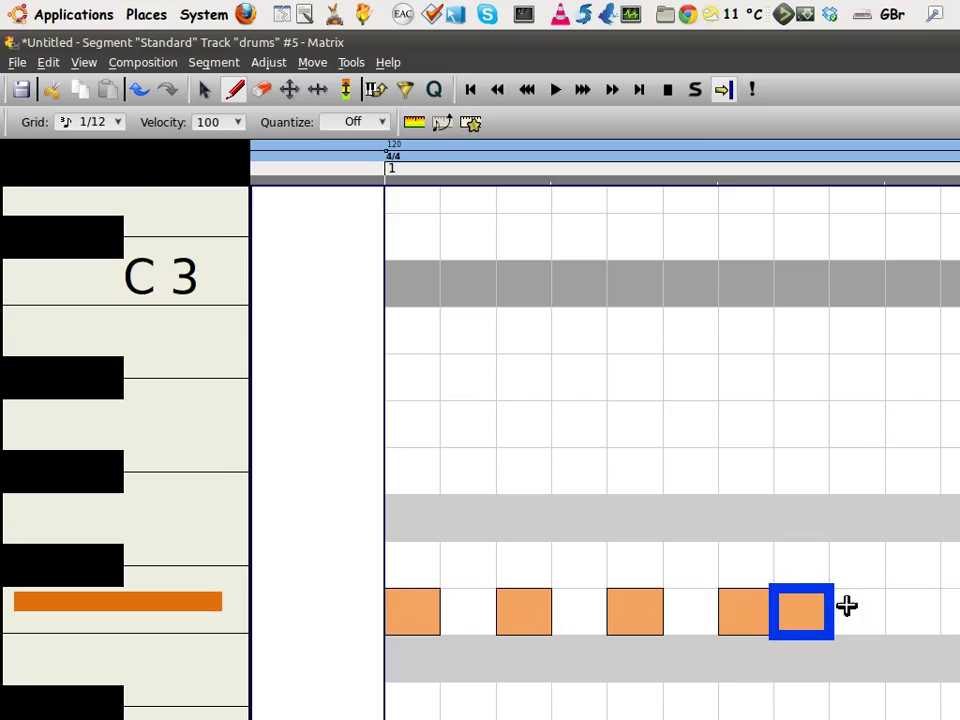
pyautogui.scroll(-5, 878, 454)
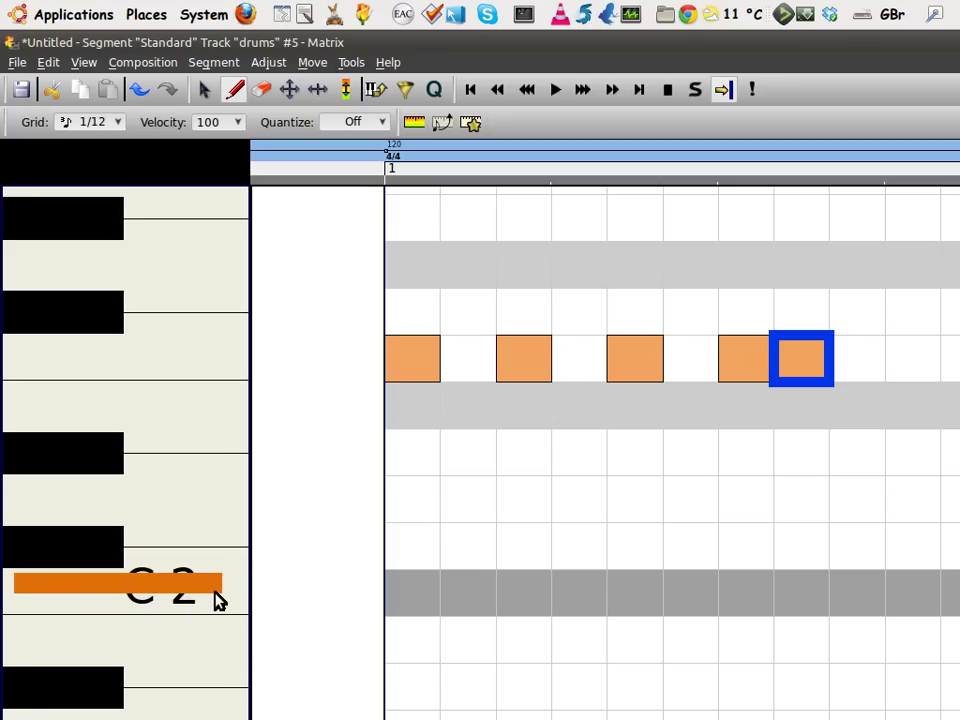
pyautogui.click(912, 593)
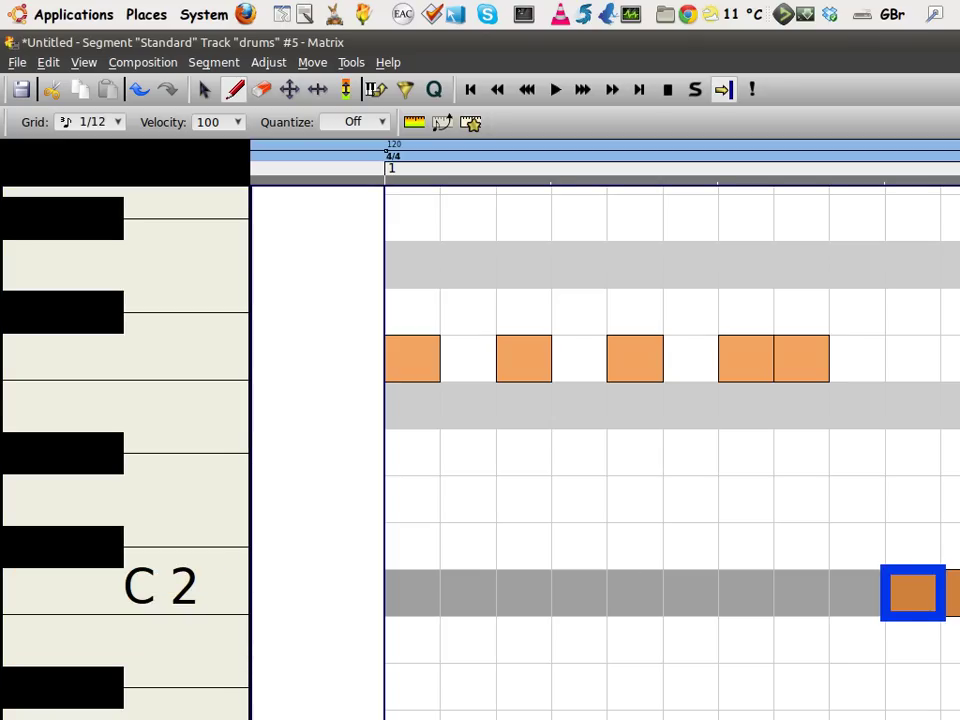
pyautogui.click(556, 90)
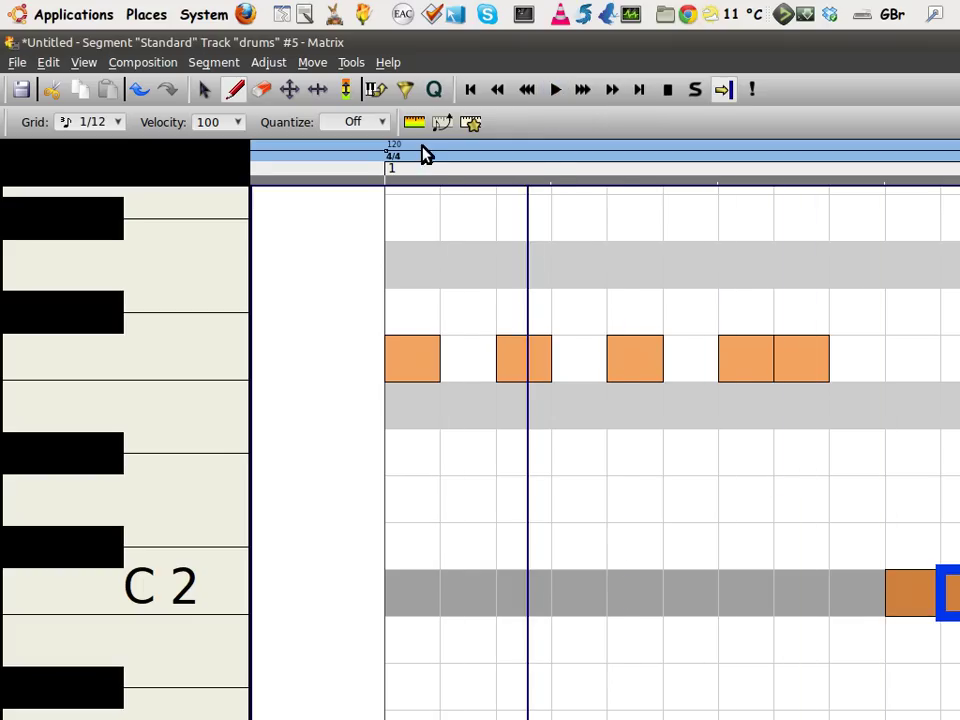
# Erase the second, third and fourth notes on the upper drum row
pyautogui.click(259, 92)
pyautogui.click(517, 367)
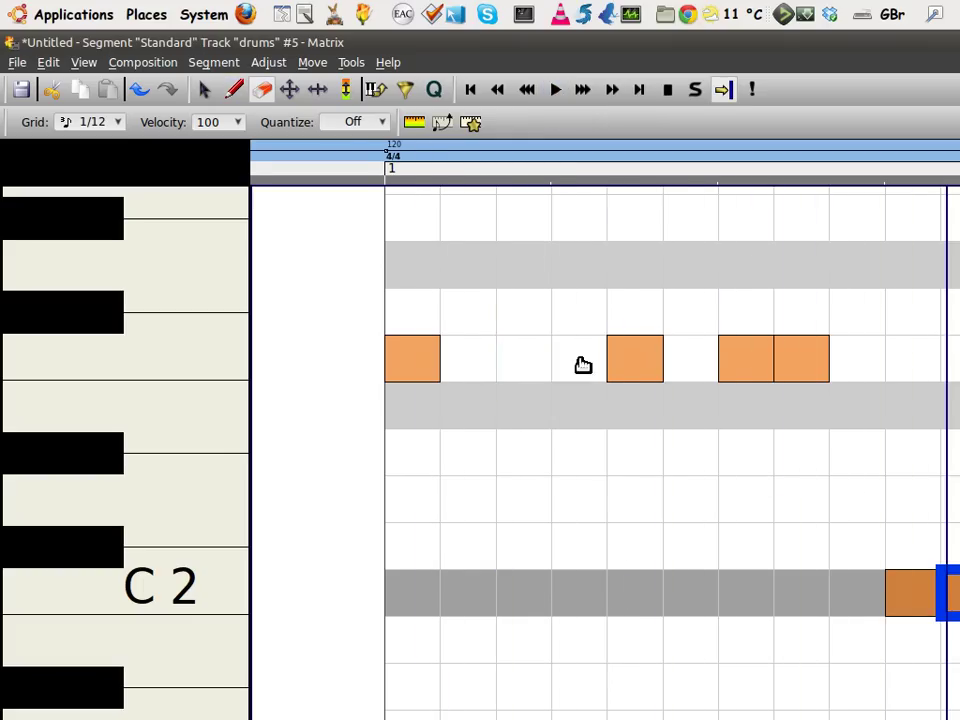
pyautogui.click(630, 364)
pyautogui.click(731, 368)
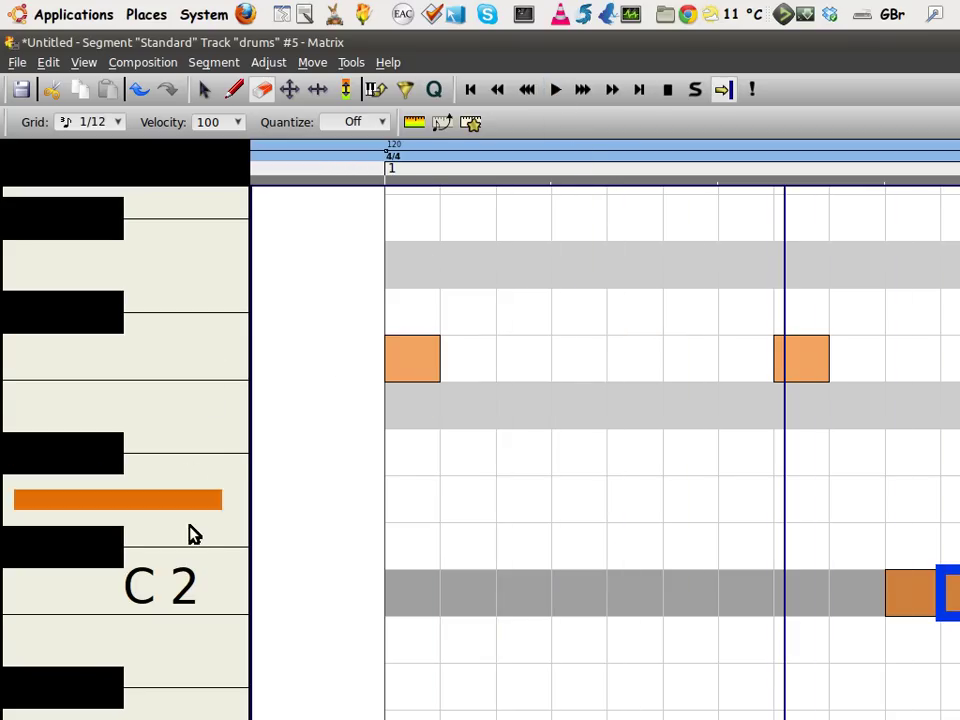
pyautogui.scroll(-3, 195, 540)
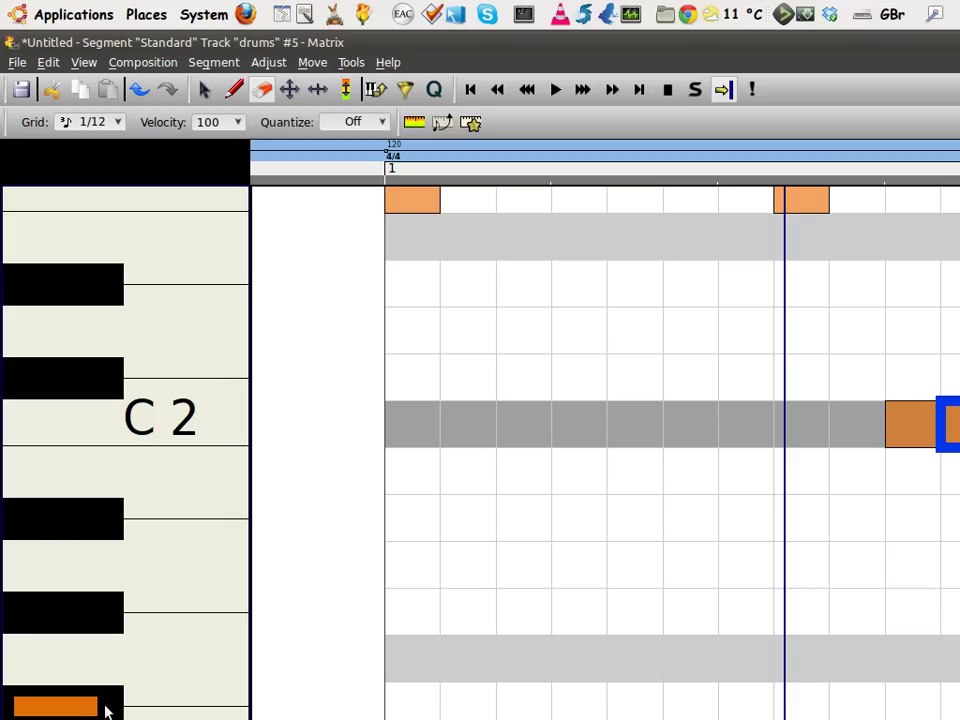
pyautogui.scroll(-2, 400, 713)
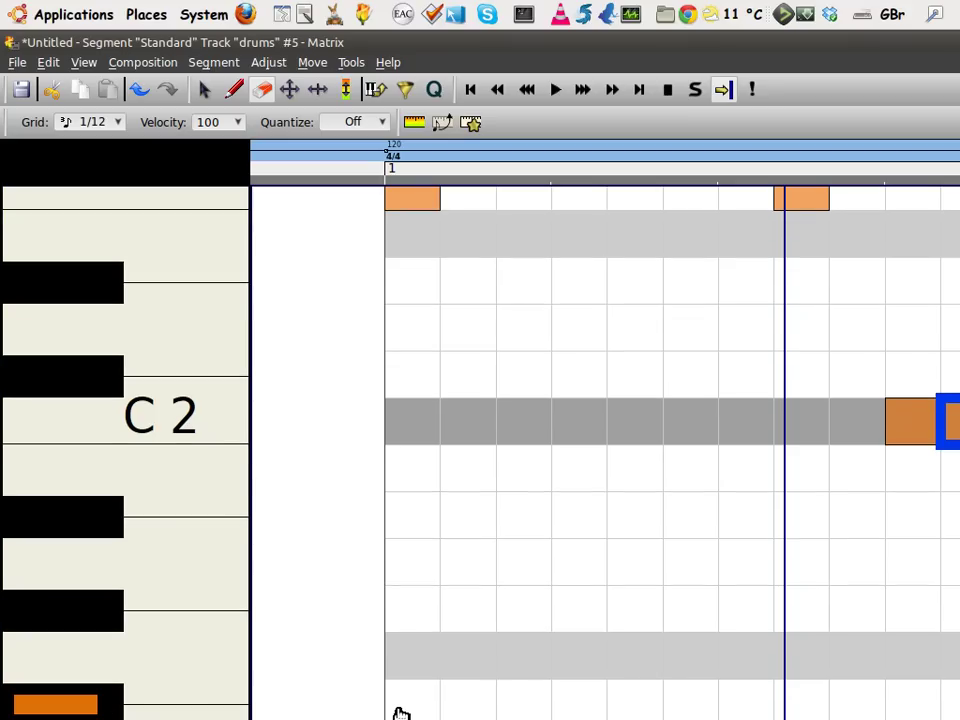
# Draw four notes along the low drum row and play the pattern back
pyautogui.click(234, 89)
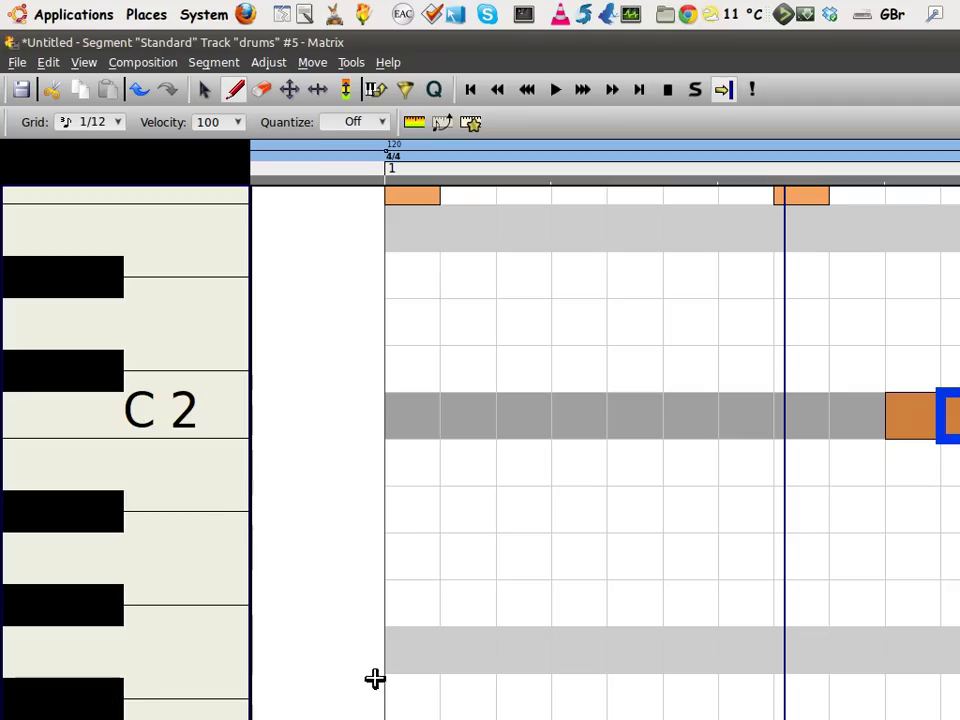
pyautogui.click(414, 695)
pyautogui.click(555, 692)
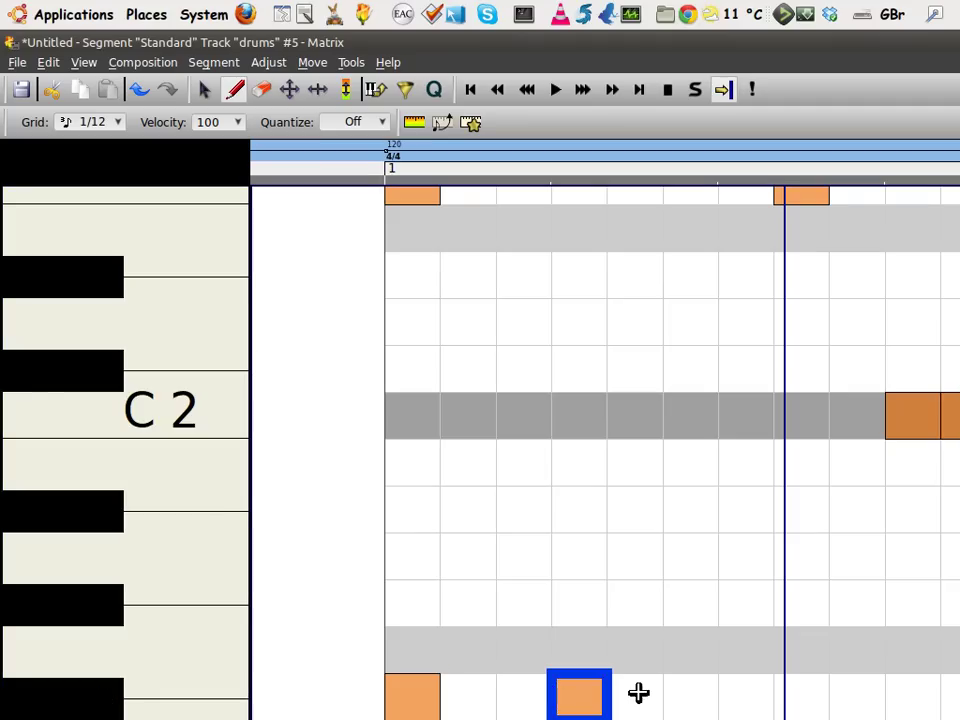
pyautogui.click(749, 697)
pyautogui.click(914, 690)
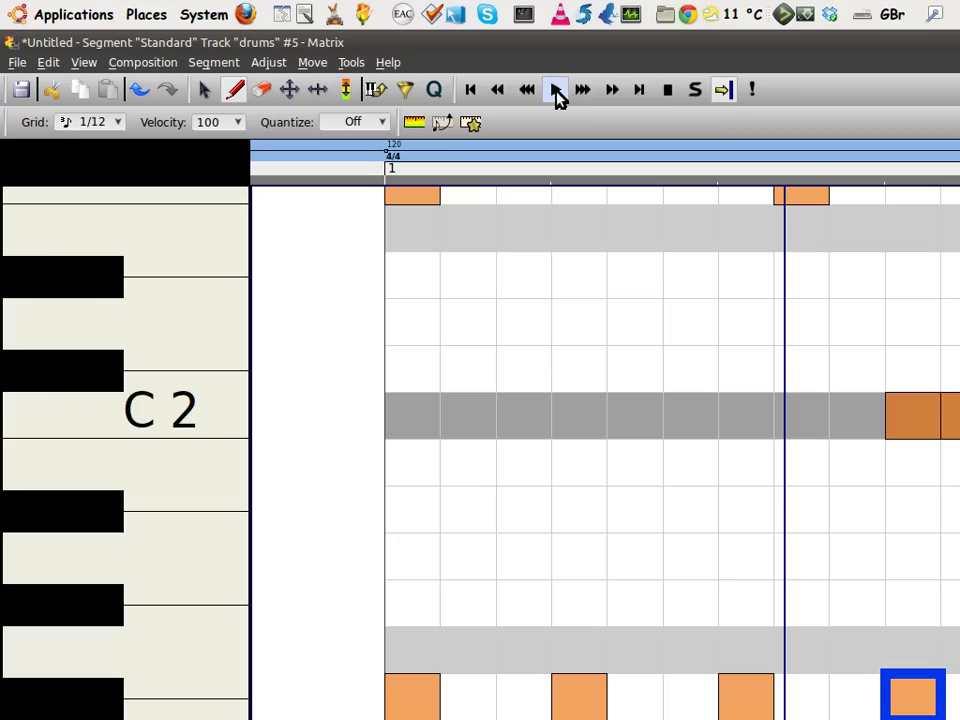
pyautogui.click(556, 92)
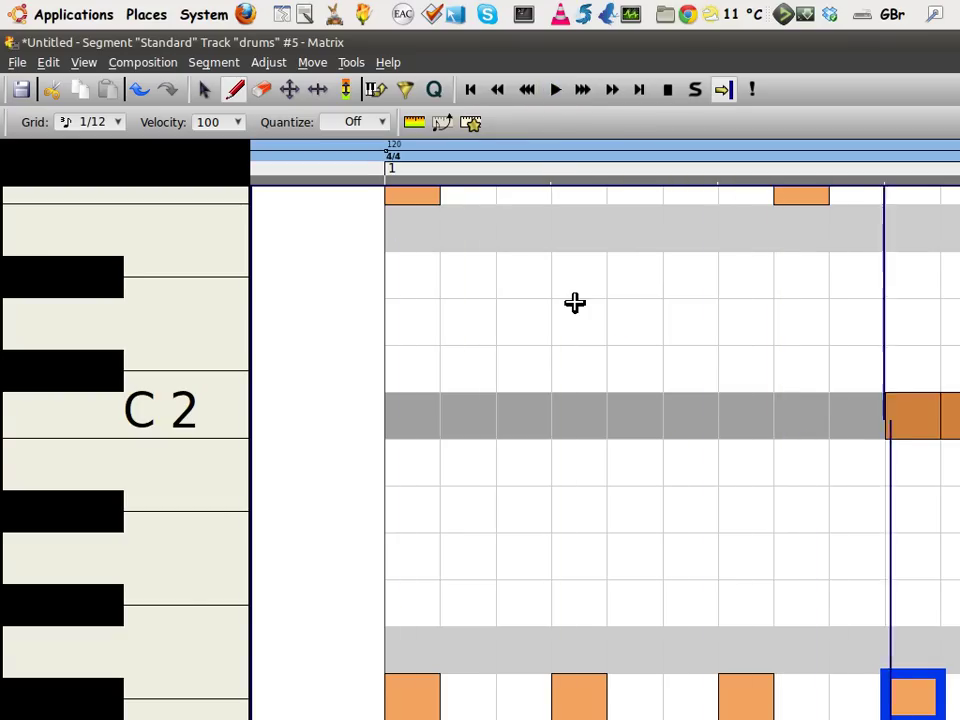
# Drag the later note on the upper drum row earlier, onto beat 2
pyautogui.scroll(2, 574, 302)
pyautogui.scroll(-1, 574, 302)
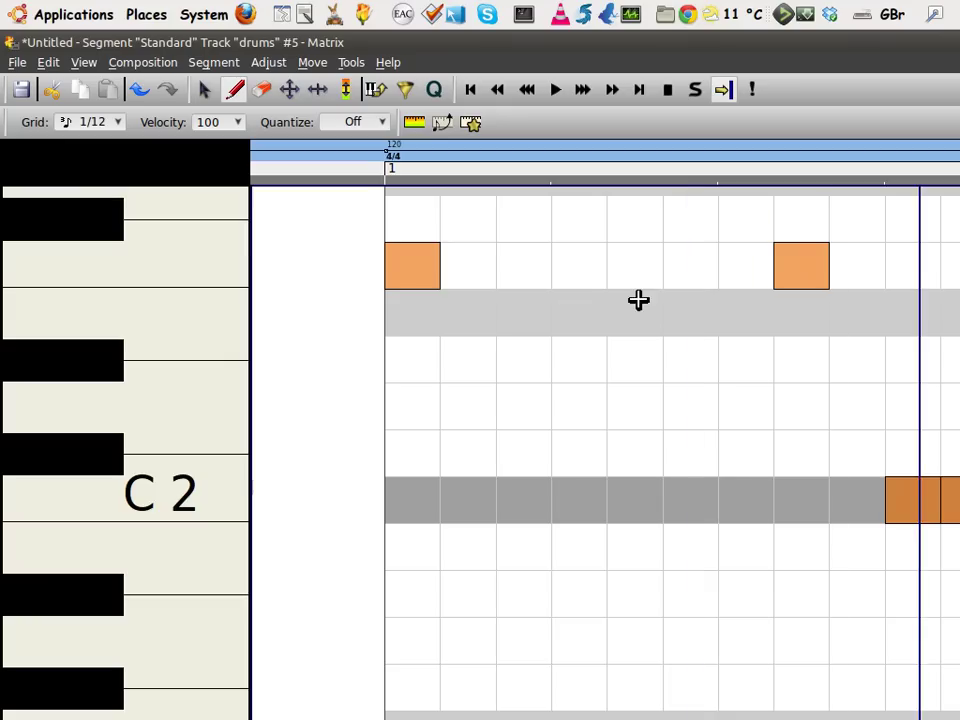
pyautogui.click(201, 91)
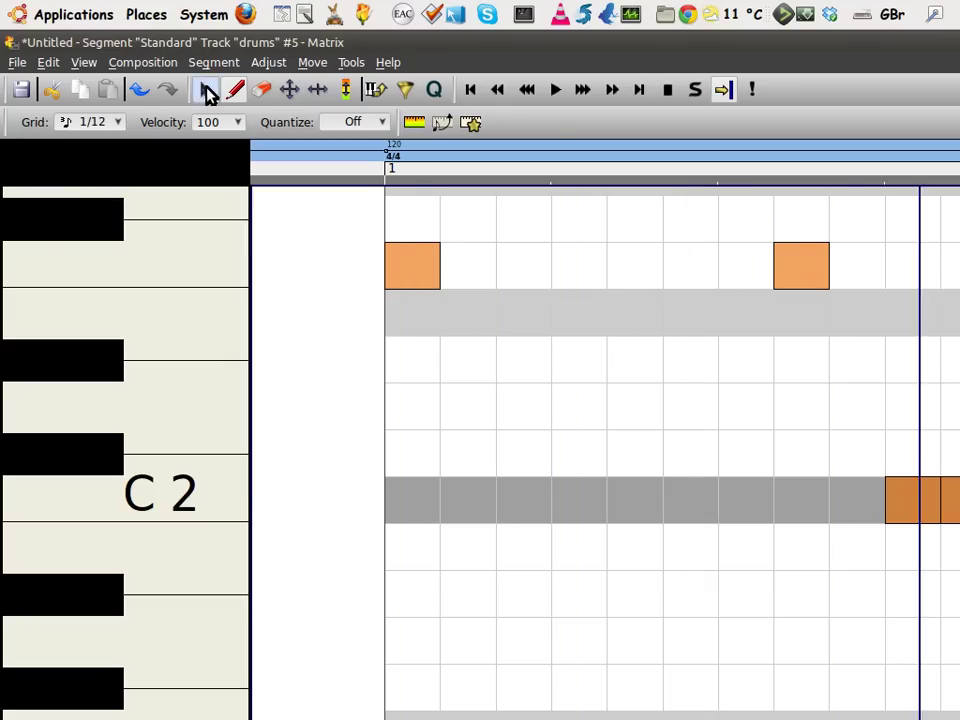
pyautogui.click(801, 268)
pyautogui.moveTo(730, 263); pyautogui.dragTo(551, 259)
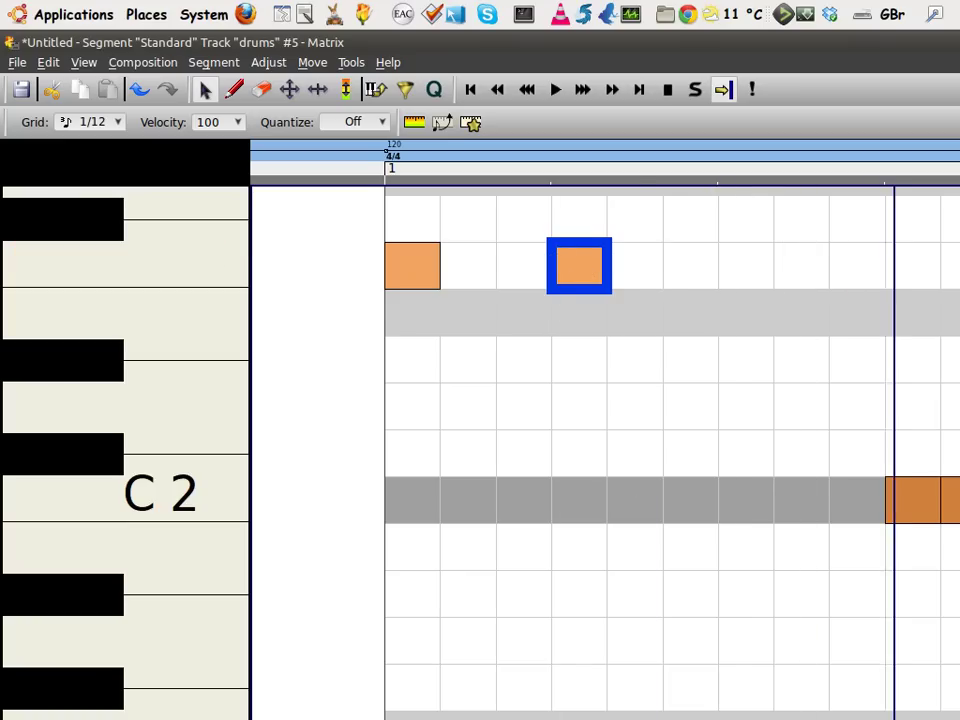
# Return to the main window, open the piano segment and delete all its notes
pyautogui.hotkey('alt', 'Tab')
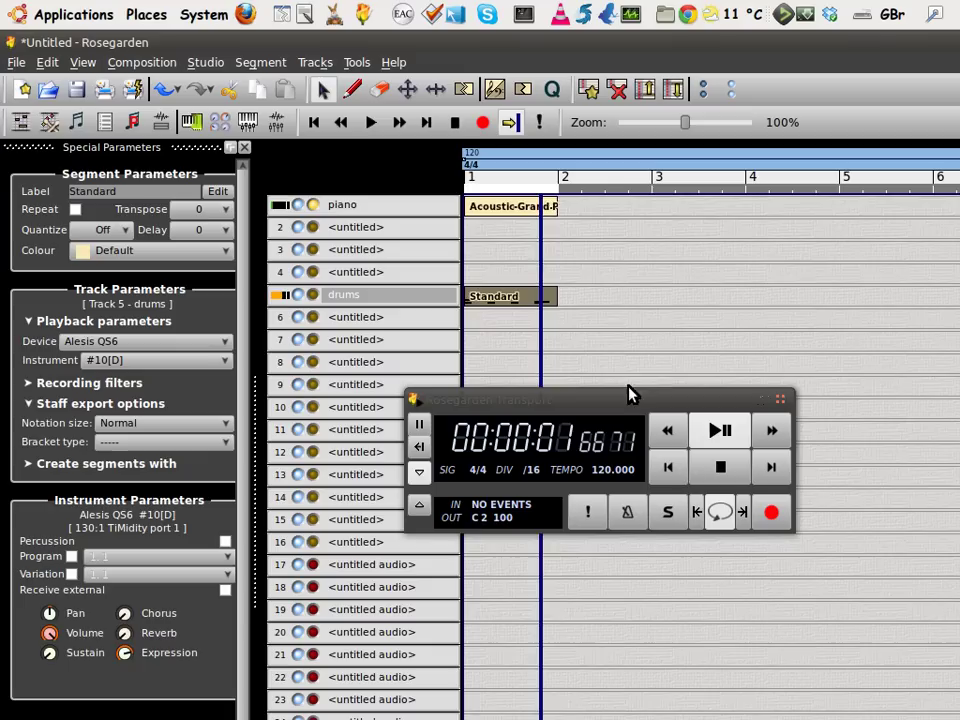
pyautogui.click(720, 428)
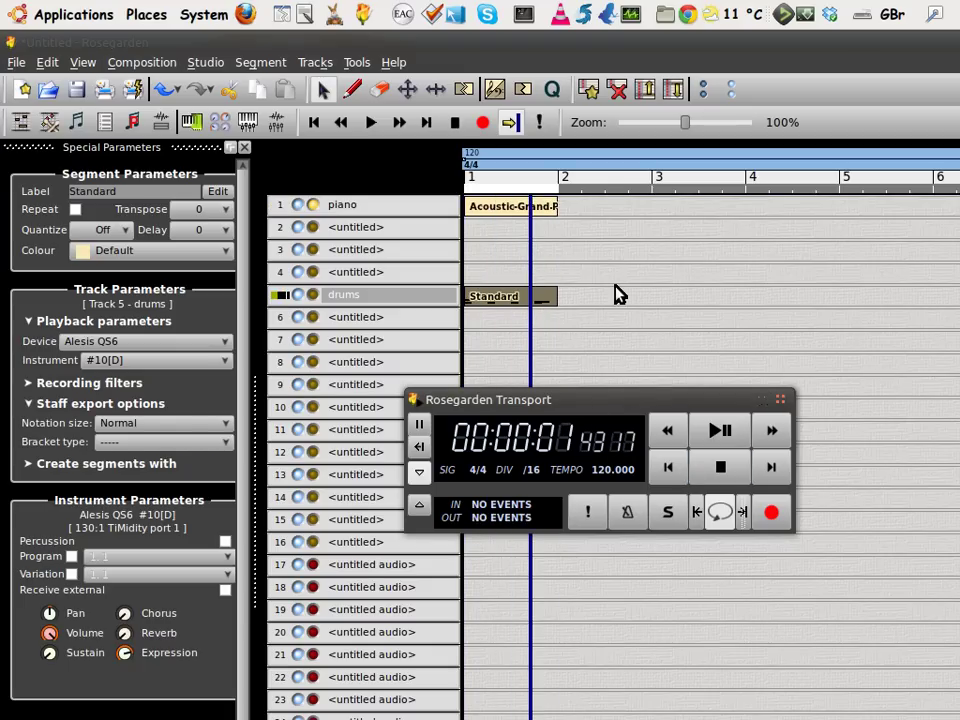
pyautogui.doubleClick(530, 208)
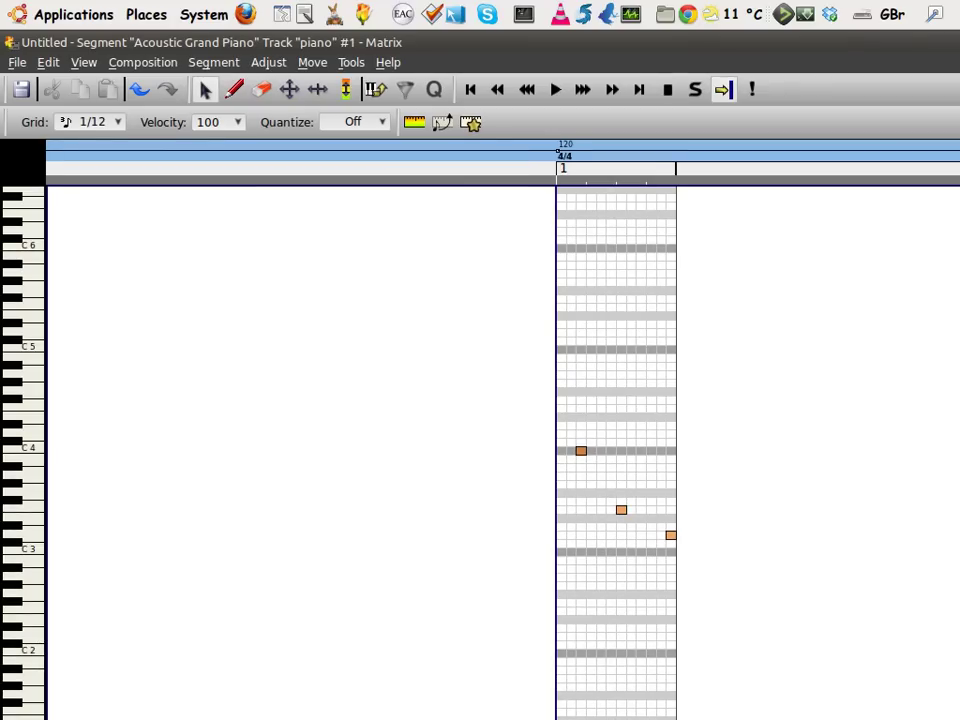
pyautogui.scroll(5, 580, 450)
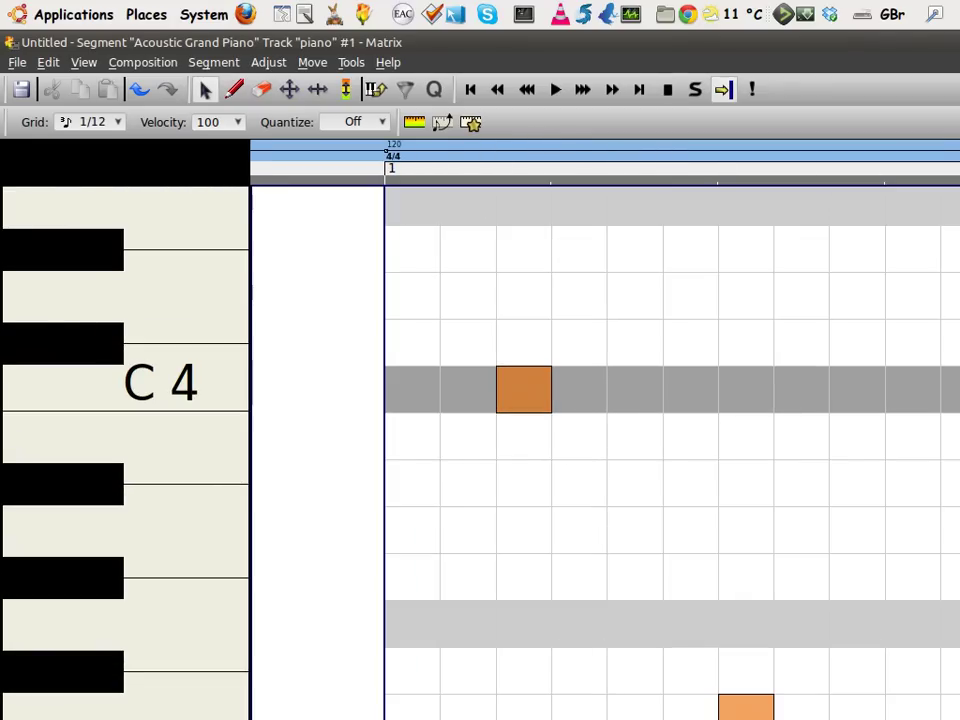
pyautogui.scroll(-6, 670, 450)
pyautogui.scroll(3, 670, 450)
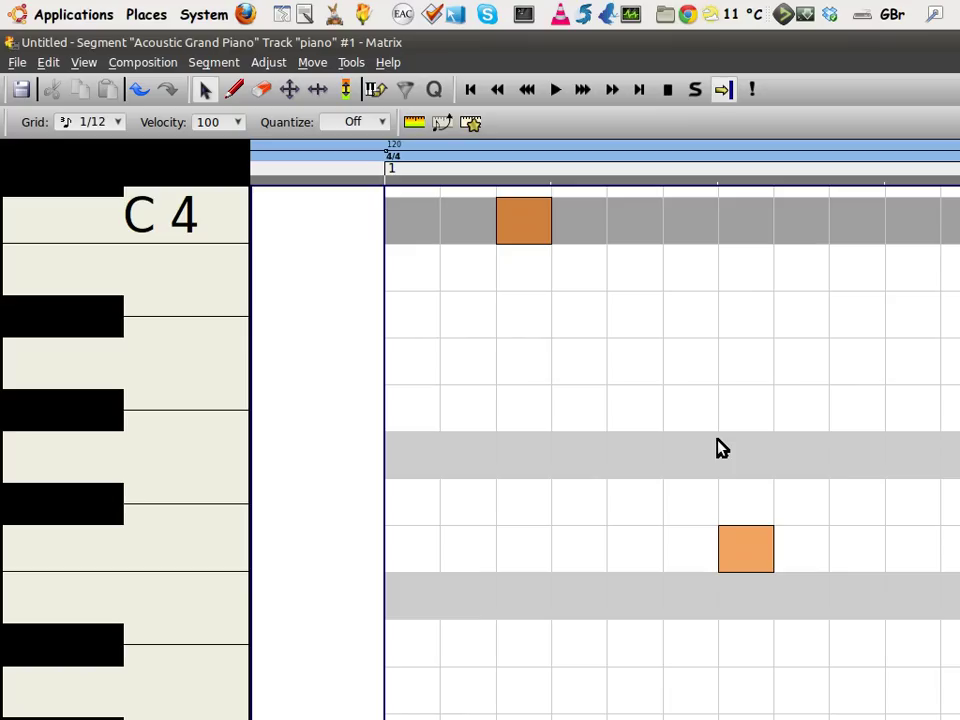
pyautogui.hotkey('ctrl', 'a')
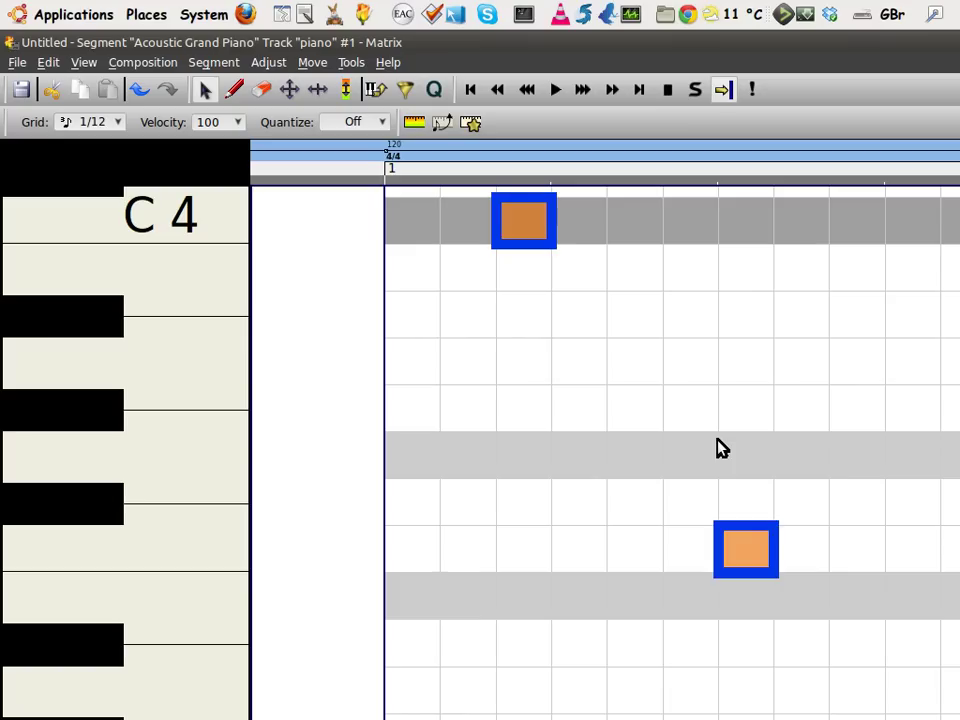
pyautogui.press('Delete')
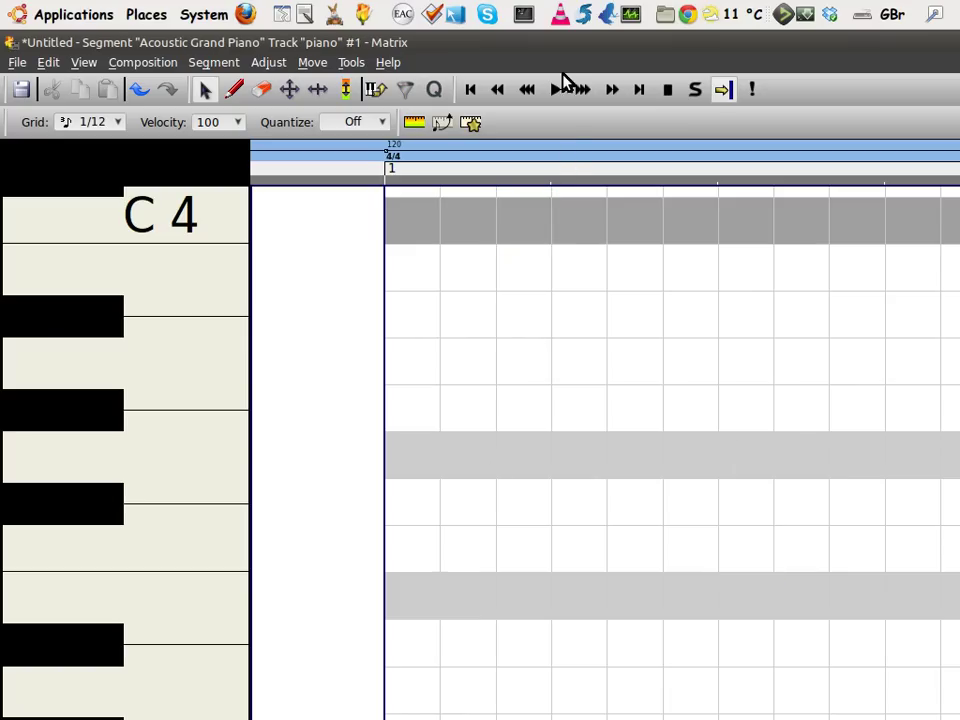
# Start playback and pencil three new piano notes at and above C4
pyautogui.click(557, 90)
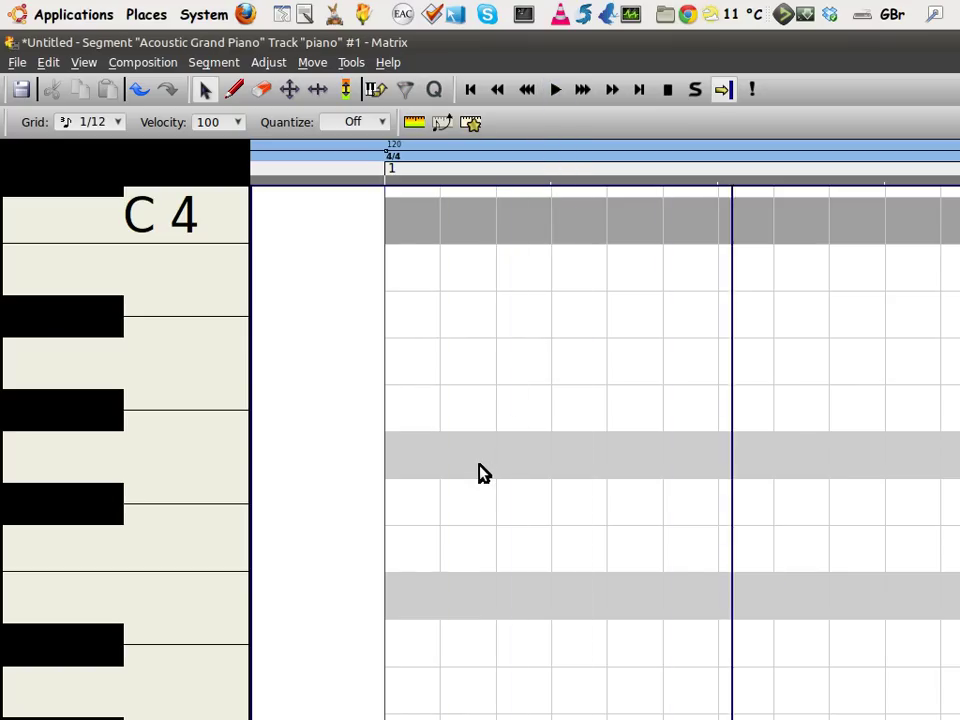
pyautogui.click(234, 90)
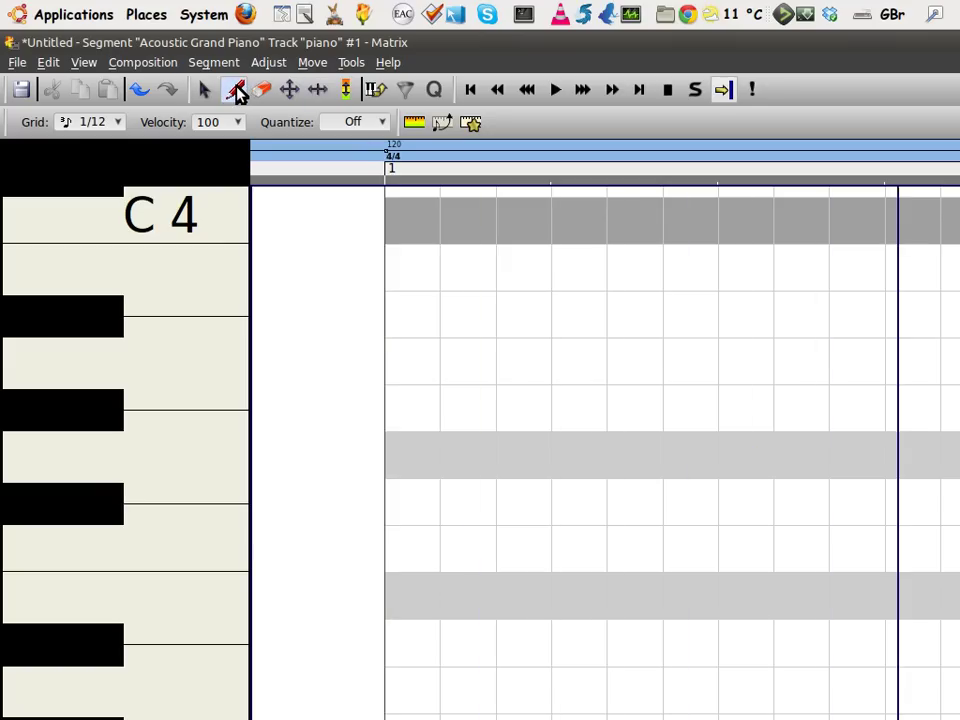
pyautogui.click(524, 455)
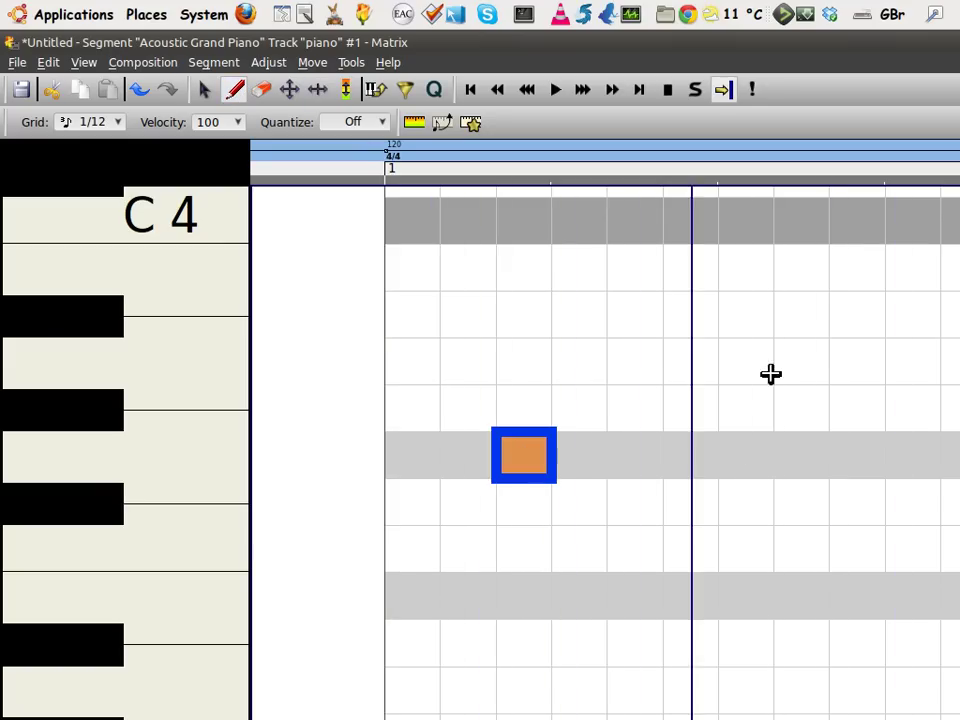
pyautogui.scroll(2, 776, 222)
pyautogui.scroll(5, 776, 222)
pyautogui.click(801, 229)
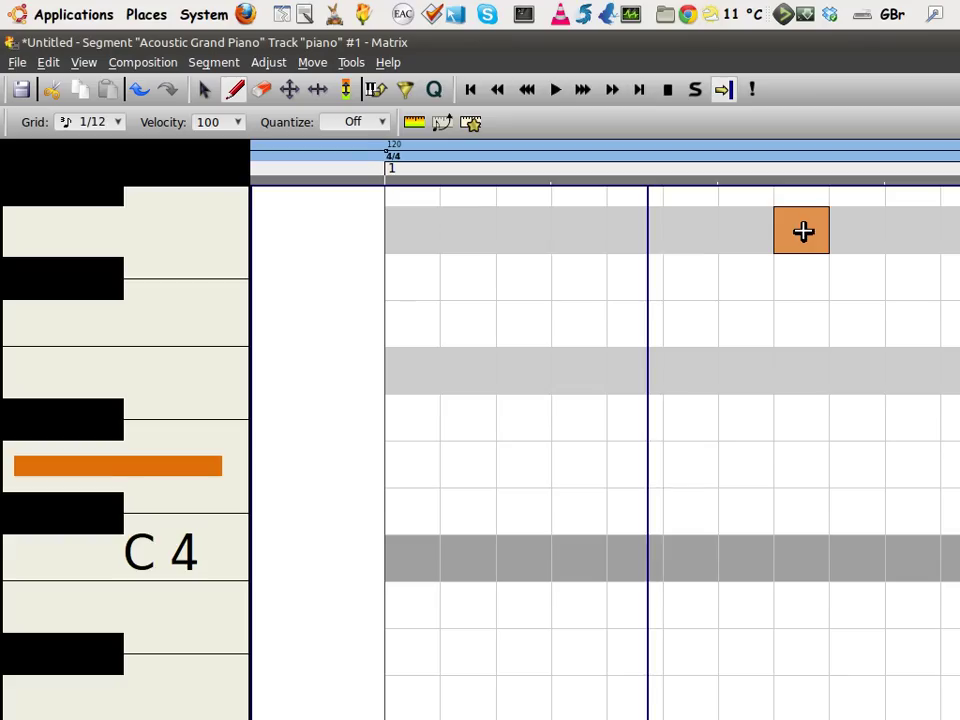
pyautogui.click(945, 326)
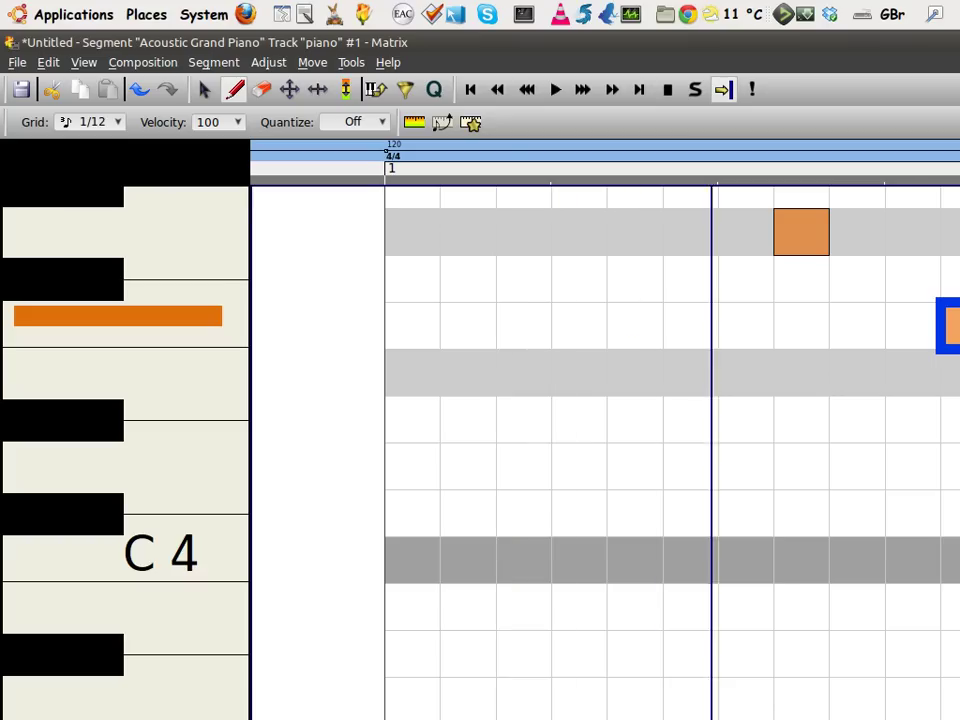
pyautogui.press('Escape')
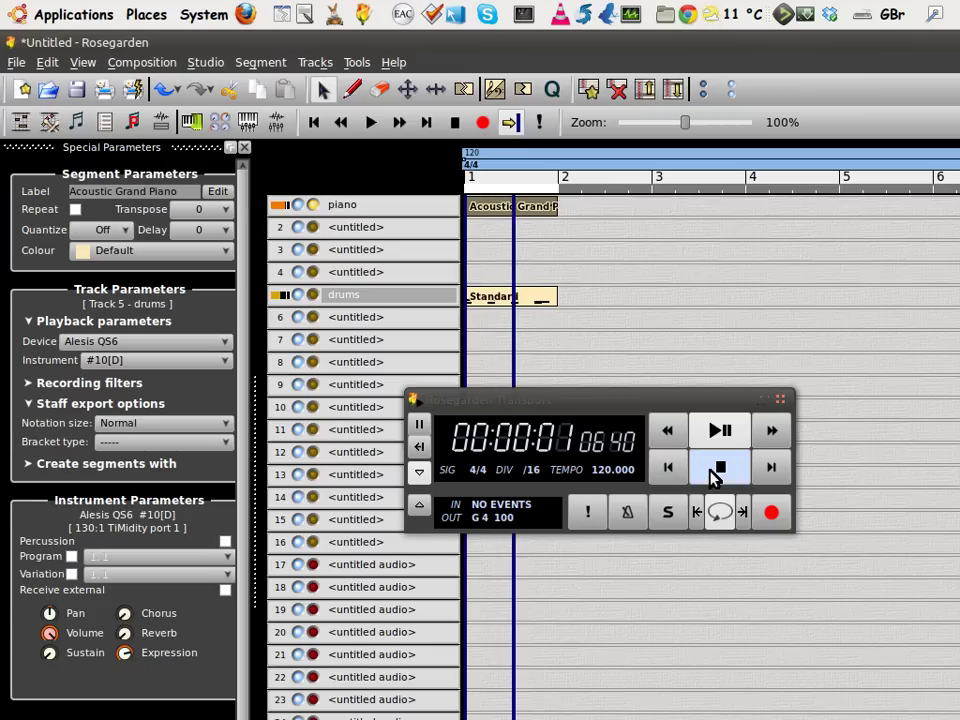
# Stop playback and rename track 8 to 'bass'
pyautogui.click(720, 470)
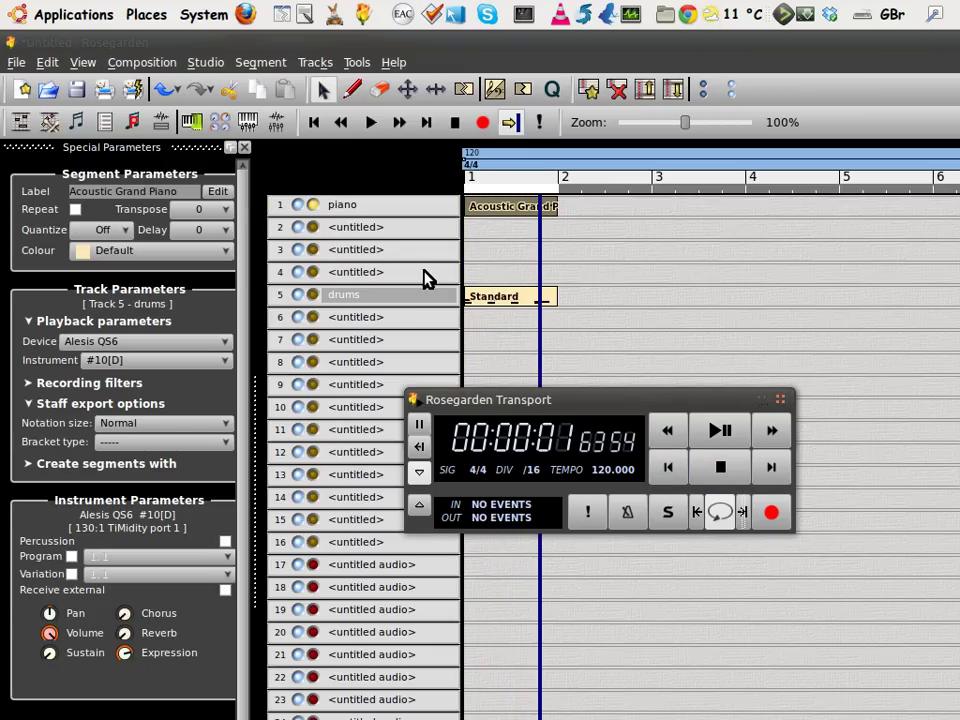
pyautogui.doubleClick(432, 362)
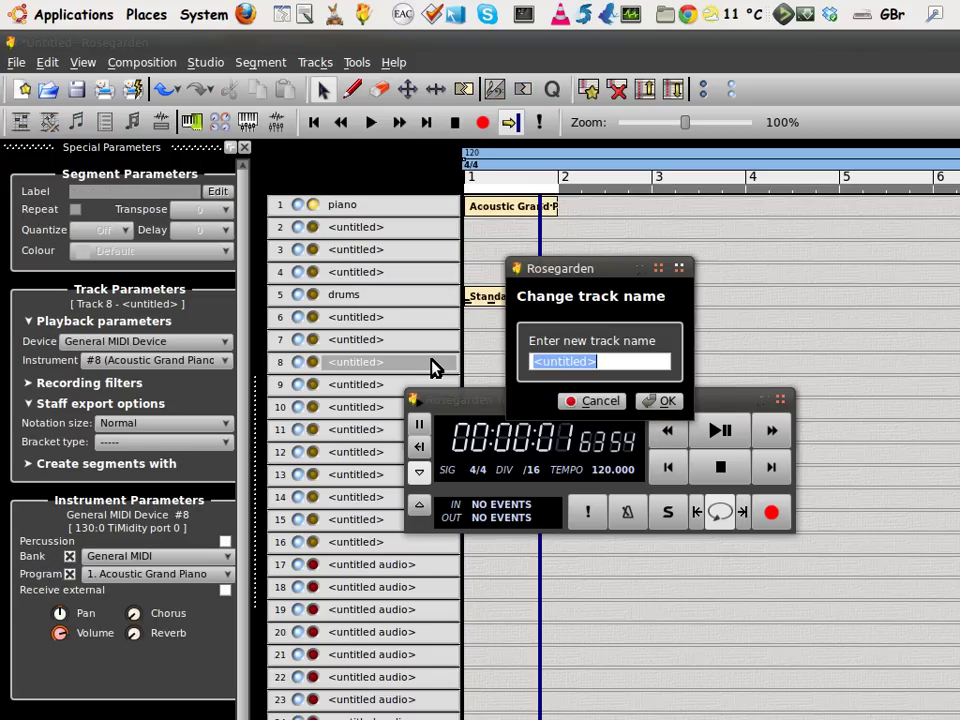
pyautogui.write('bass')
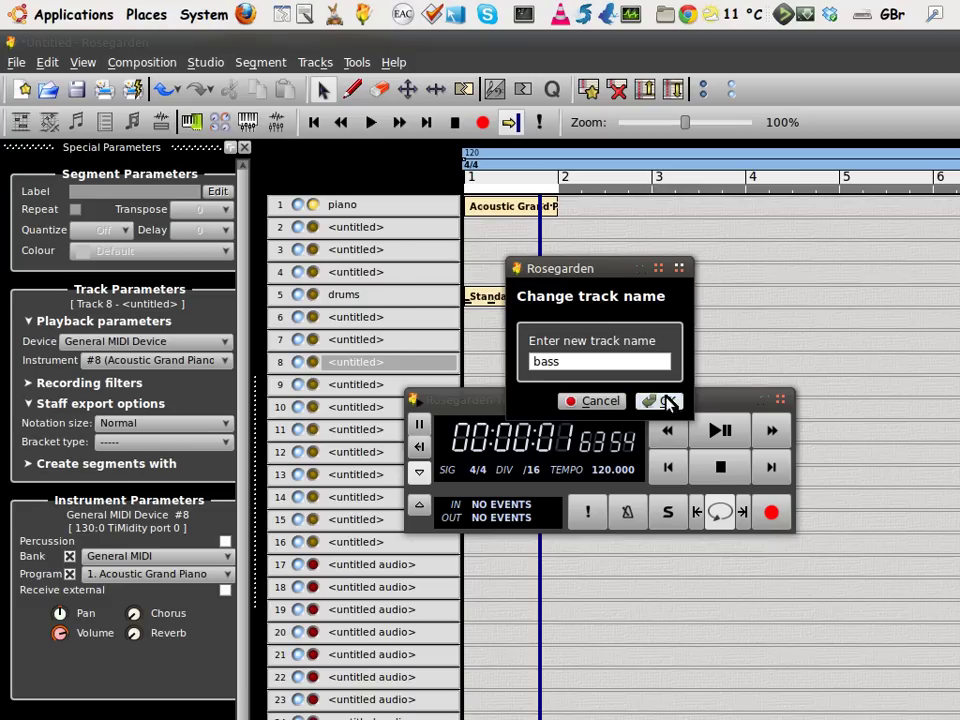
pyautogui.click(668, 402)
# Bring up the General MIDI Device instrument choices for the bass track
pyautogui.rightClick(385, 366)
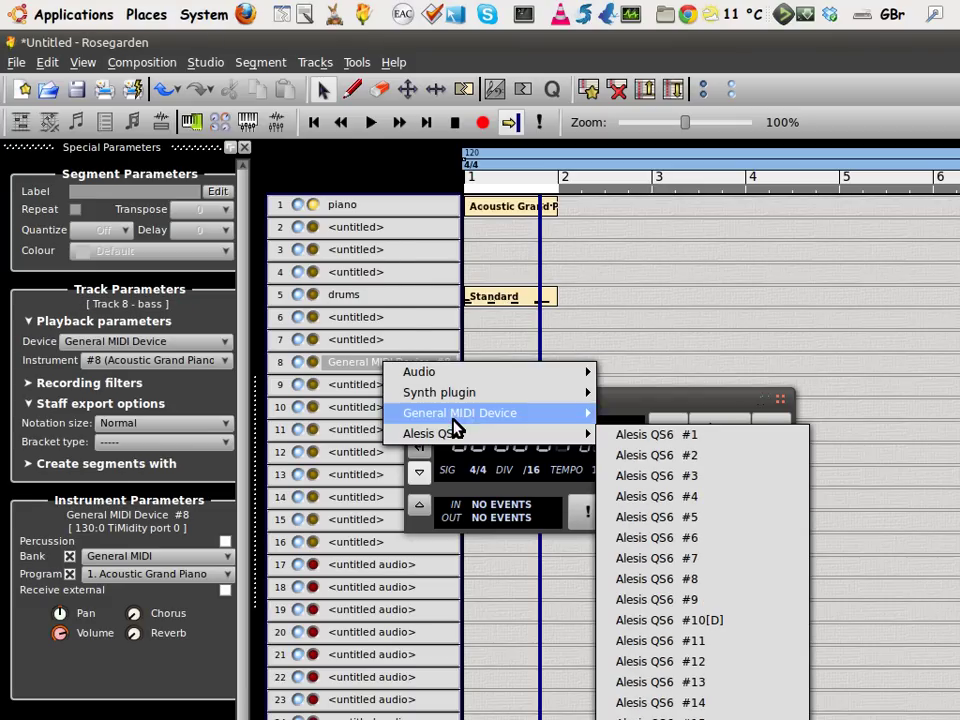
pyautogui.moveTo(460, 433)
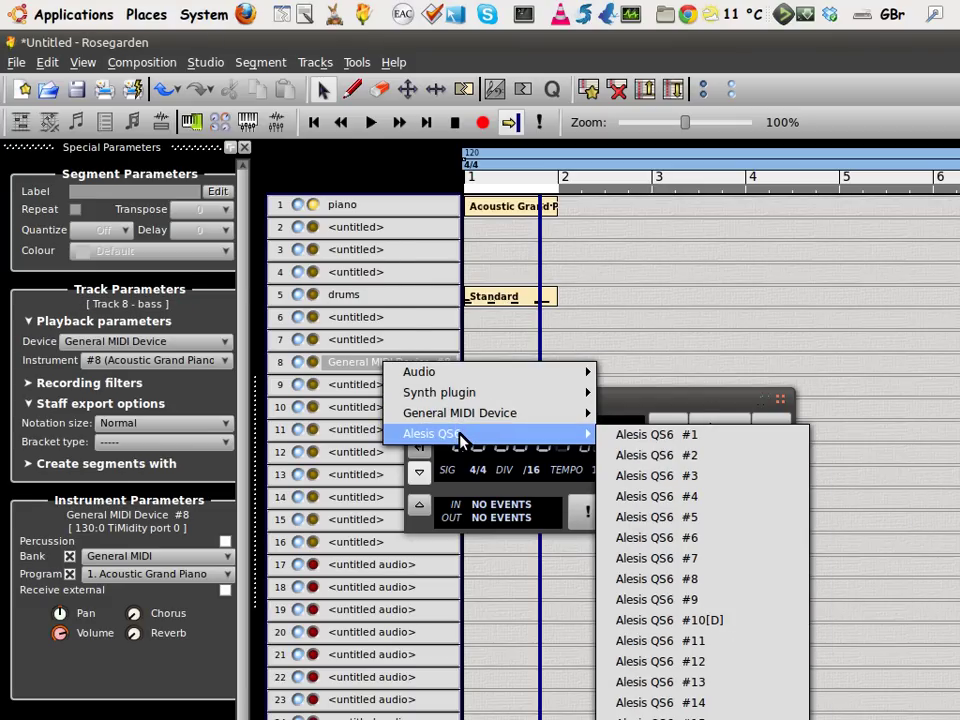
pyautogui.moveTo(500, 423)
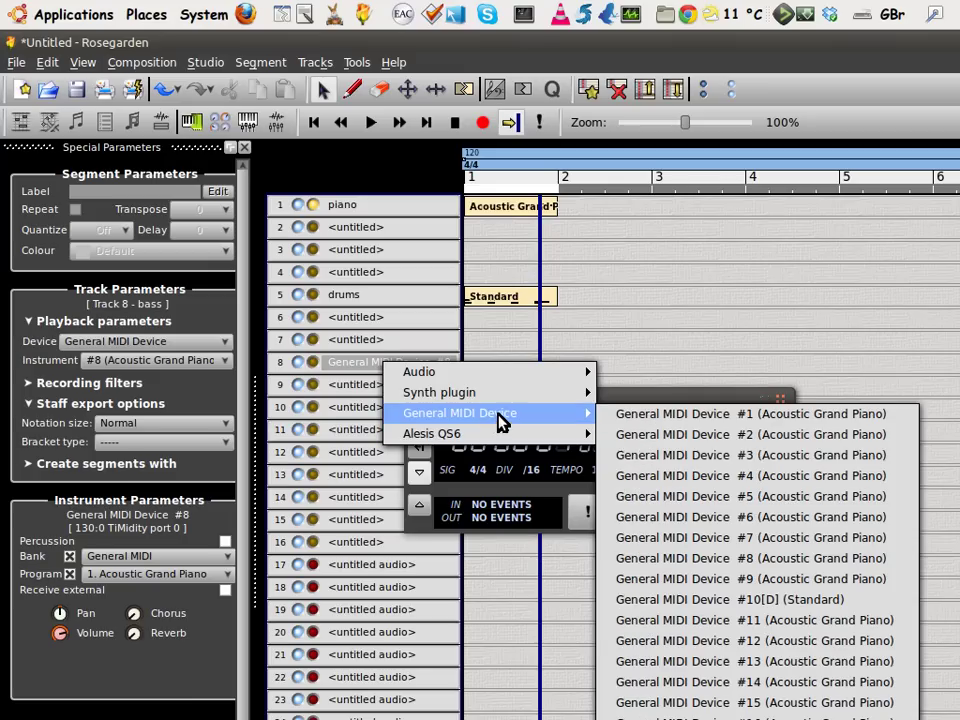
# Assign General MIDI Device #2 to the bass track with program 33. Acoustic Bass
pyautogui.click(648, 440)
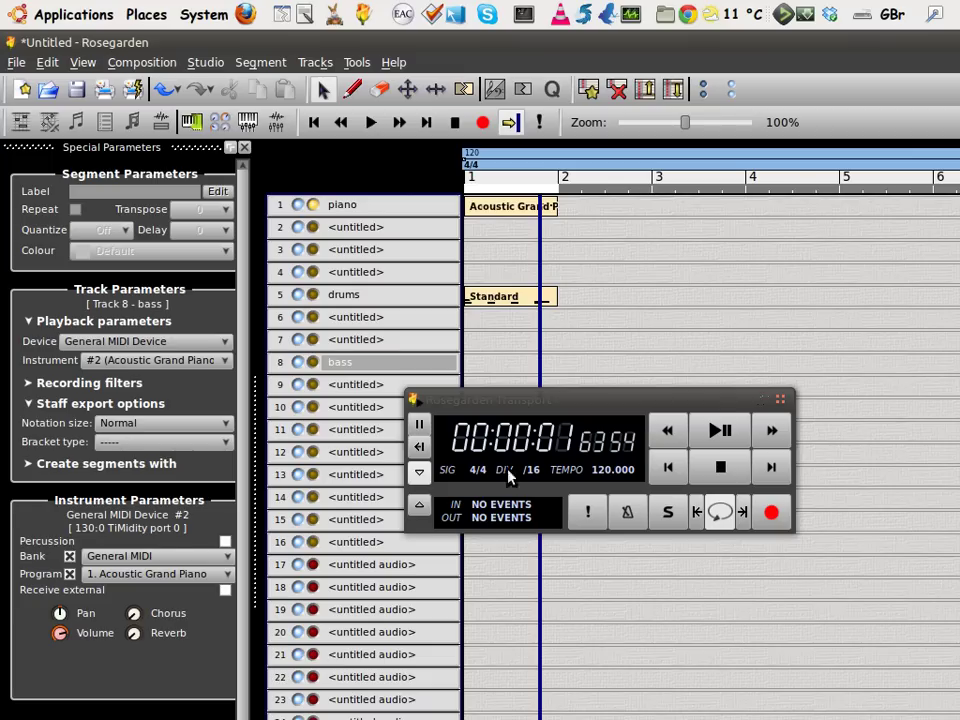
pyautogui.click(229, 578)
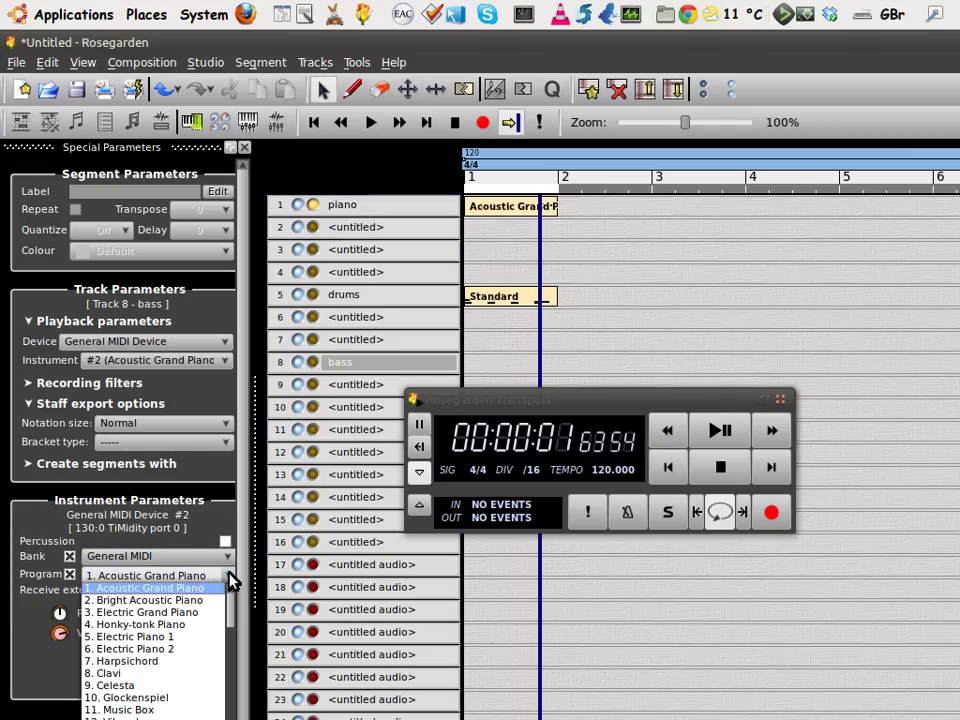
pyautogui.scroll(-4, 140, 649)
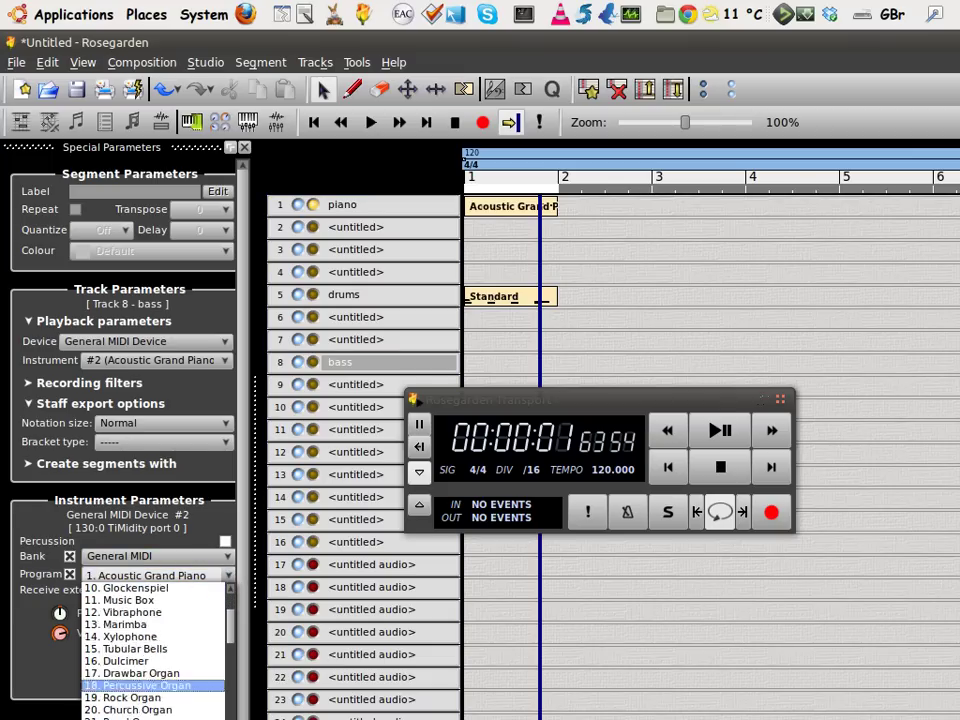
pyautogui.scroll(-3, 140, 649)
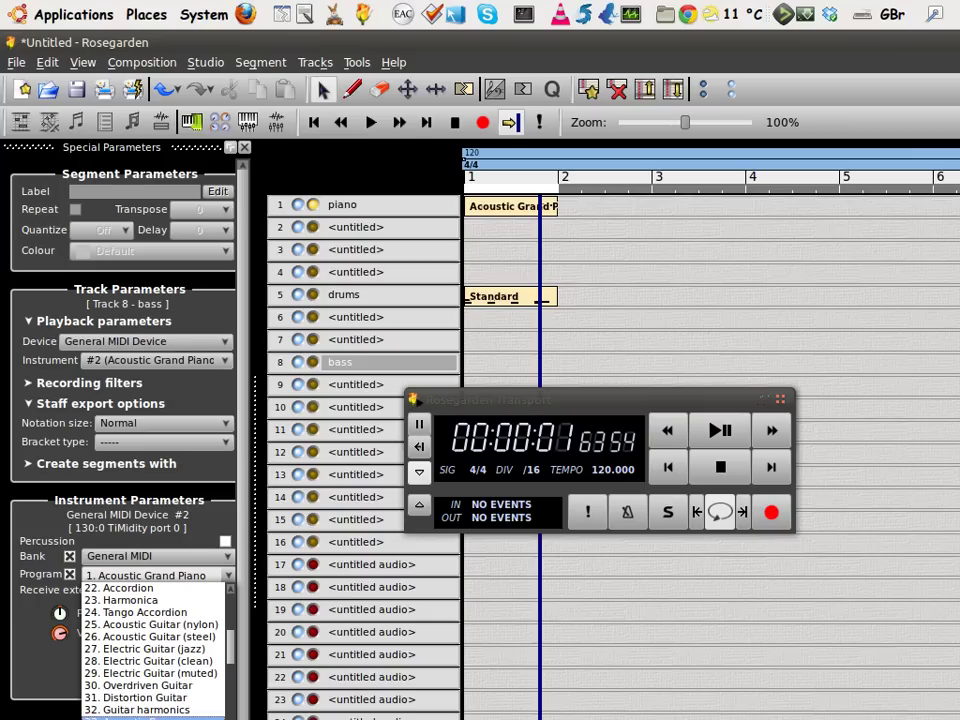
pyautogui.click(124, 716)
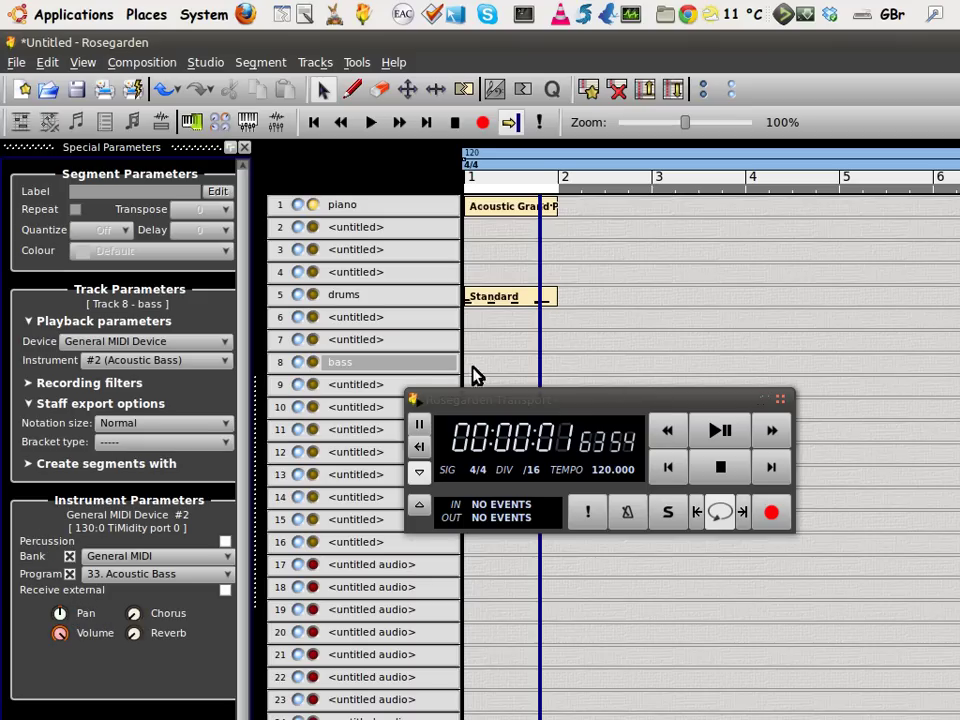
# Draw a one-bar segment at bar 1 on the bass track and start playback
pyautogui.click(352, 90)
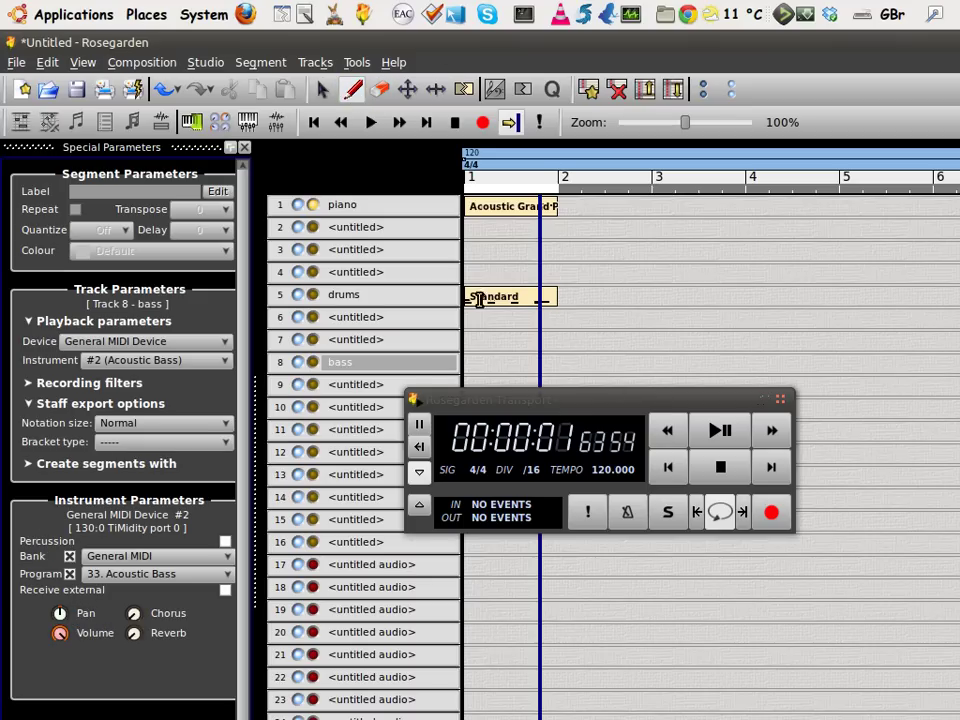
pyautogui.click(488, 364)
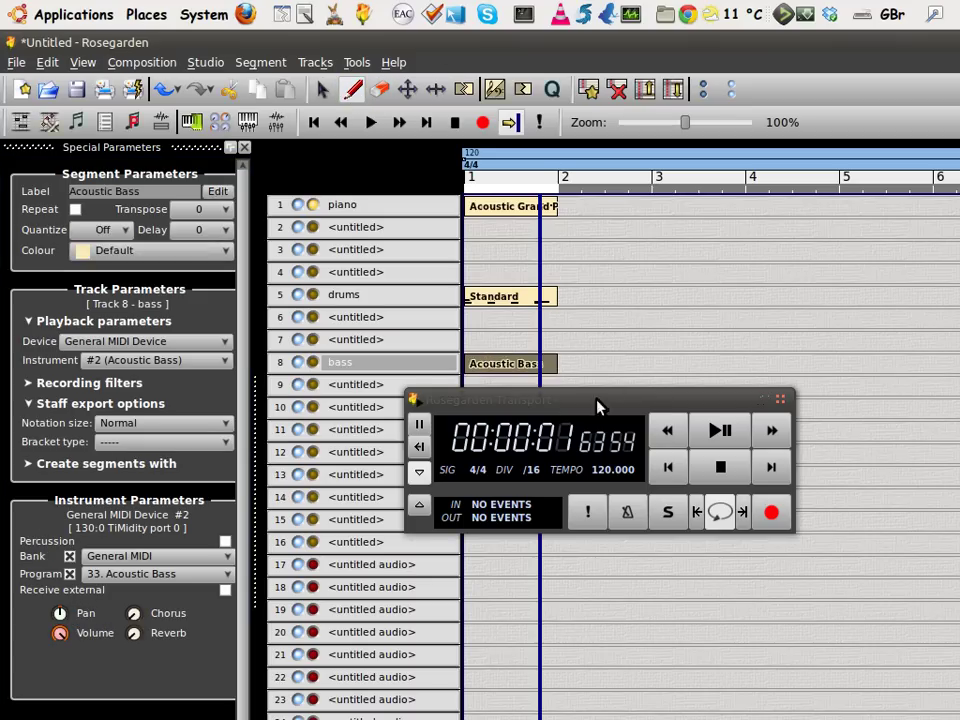
pyautogui.click(720, 430)
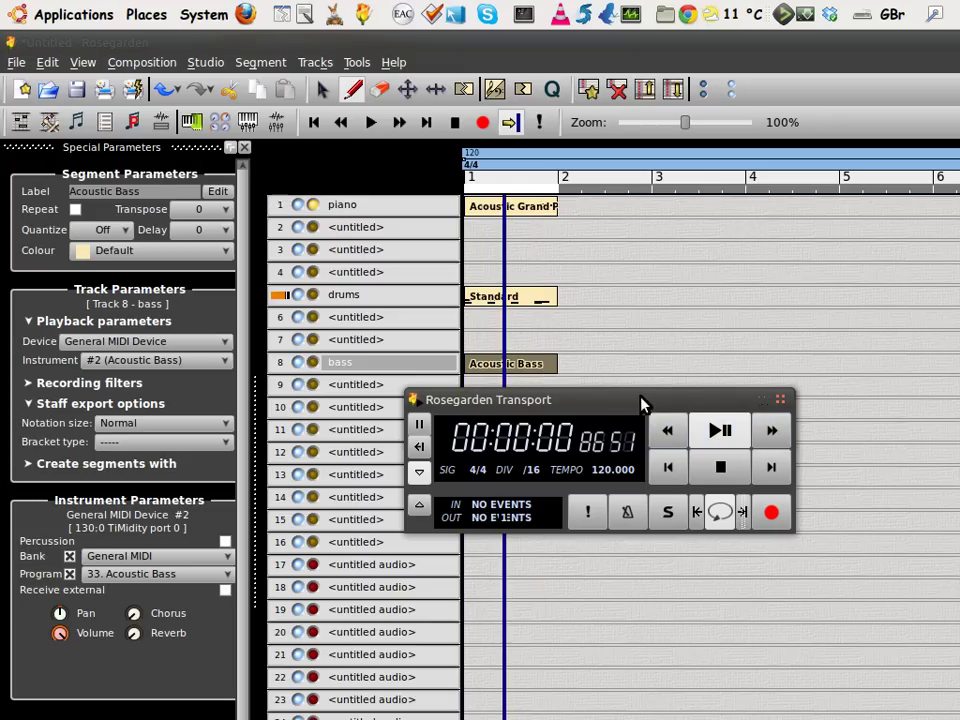
# Pencil two bass notes just below C2 in the segment, stop playback and close the editor
pyautogui.click(542, 368)
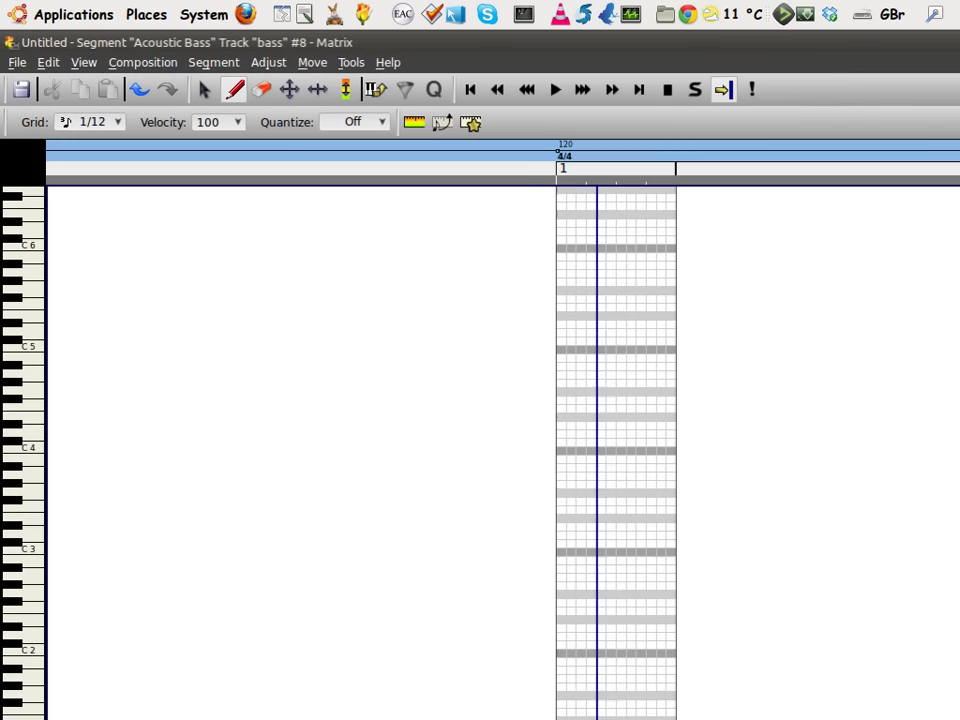
pyautogui.scroll(8, 596, 462)
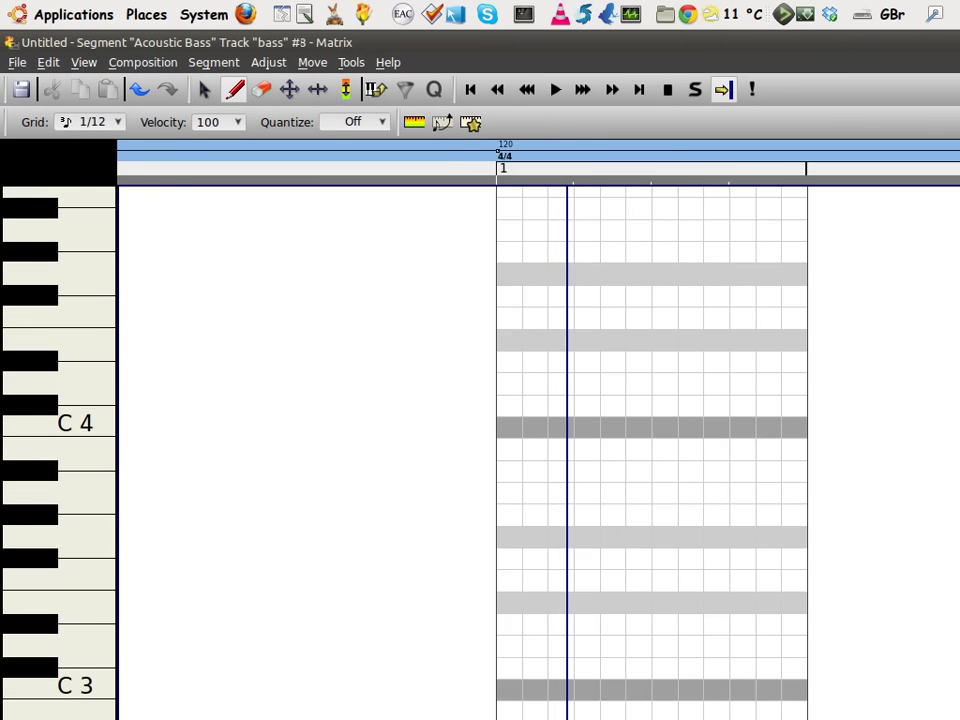
pyautogui.scroll(-4, 380, 440)
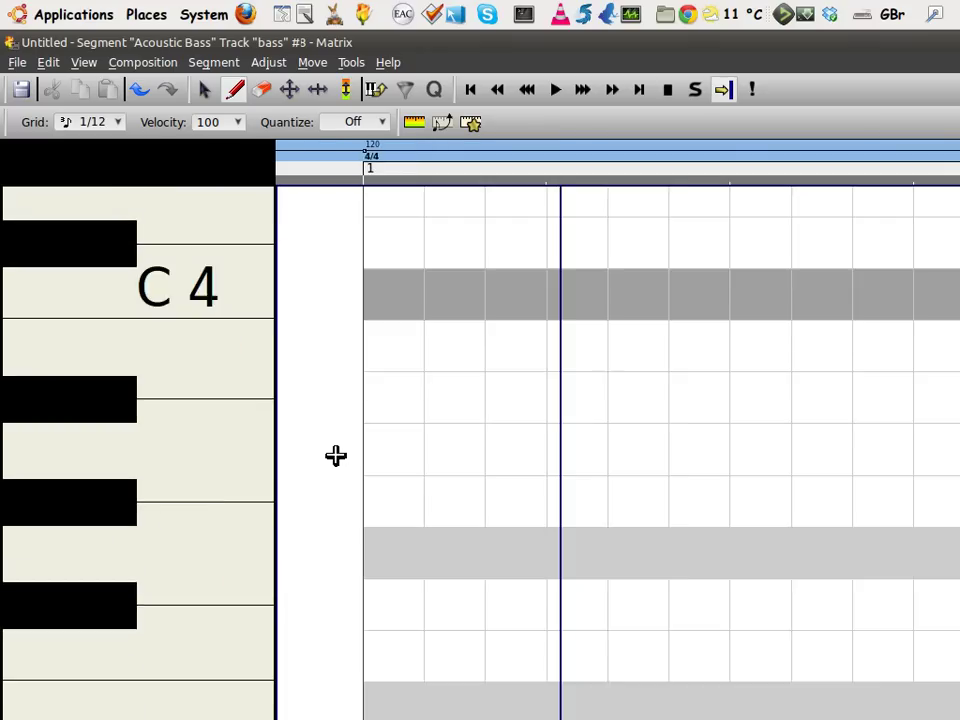
pyautogui.scroll(-3, 232, 578)
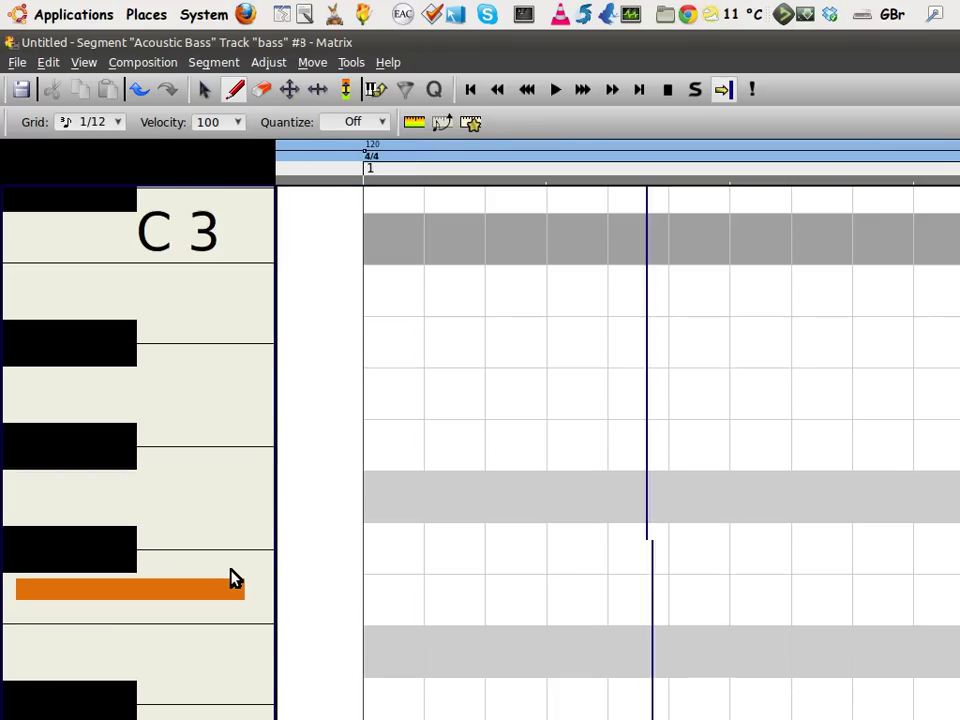
pyautogui.scroll(-3, 232, 578)
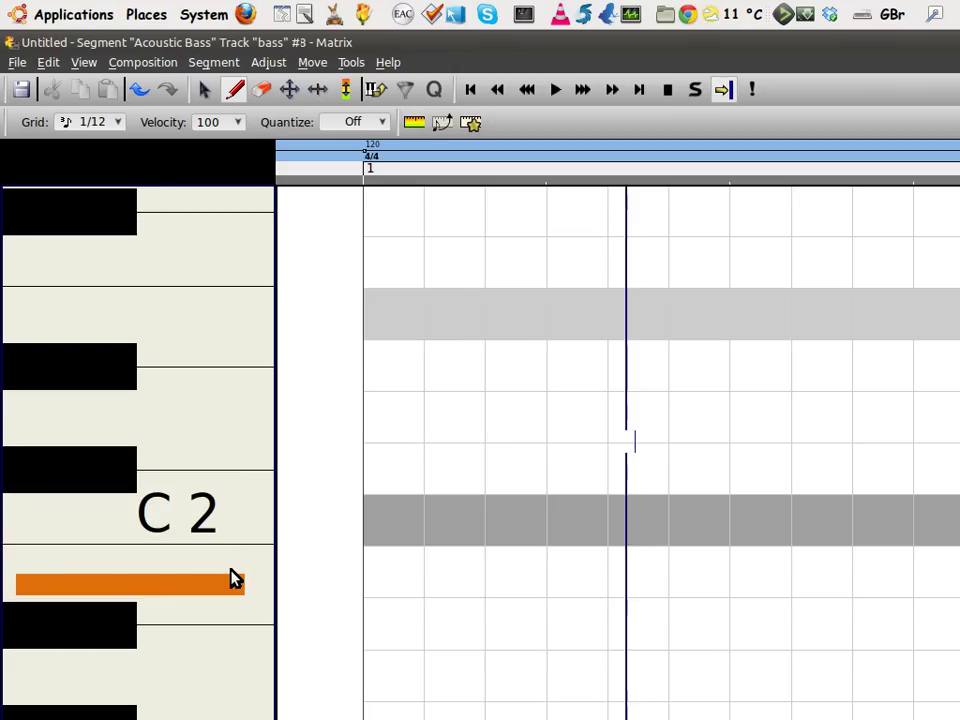
pyautogui.click(444, 570)
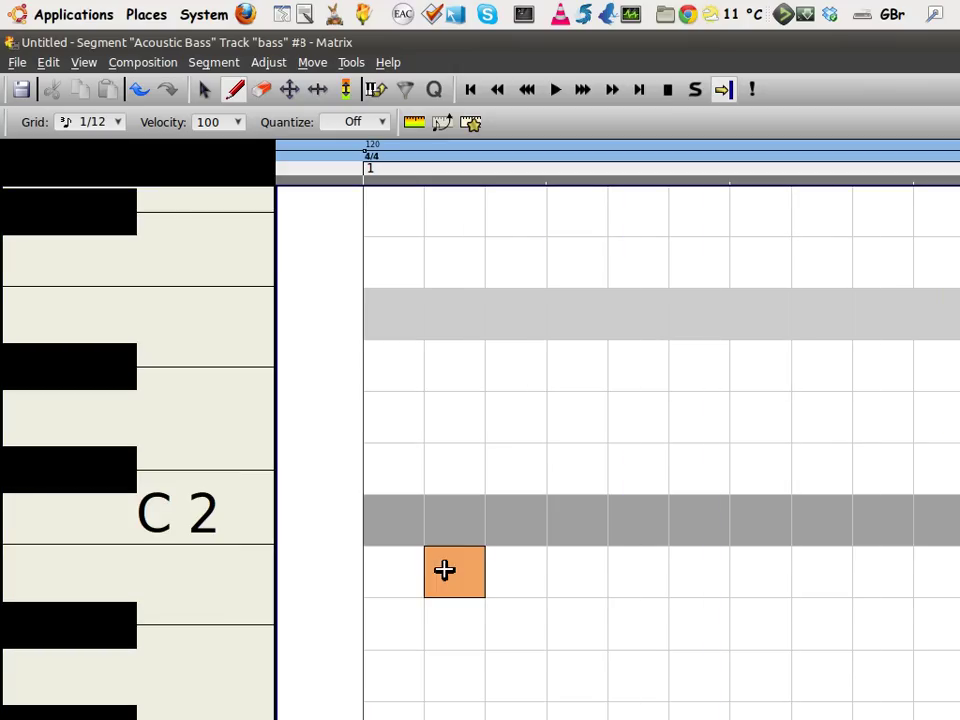
pyautogui.scroll(-2, 801, 624)
pyautogui.click(822, 610)
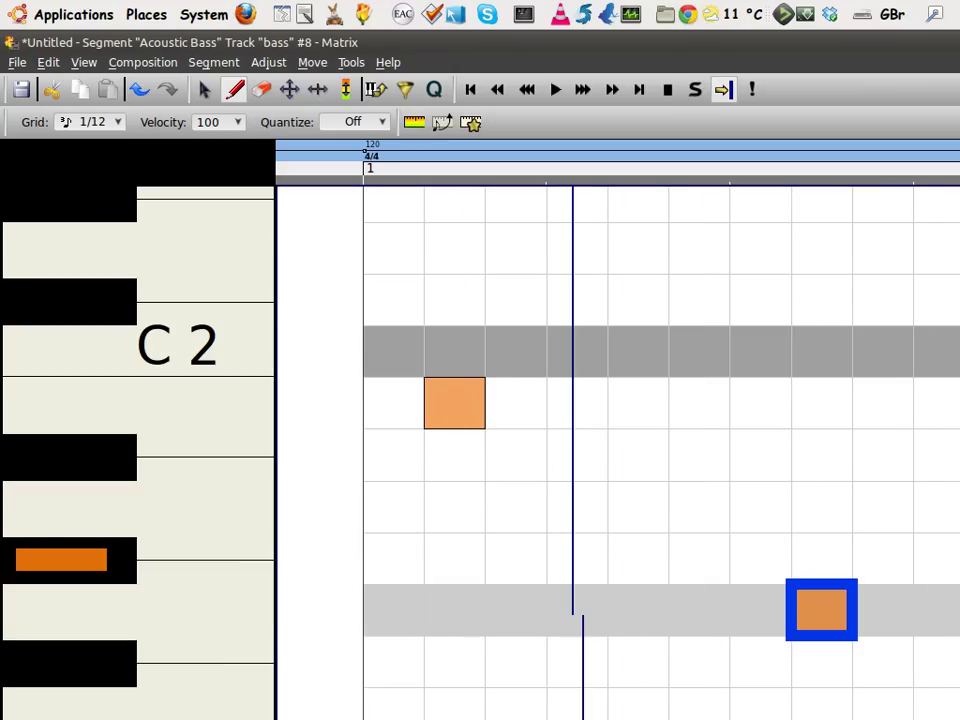
pyautogui.scroll(-1, 660, 450)
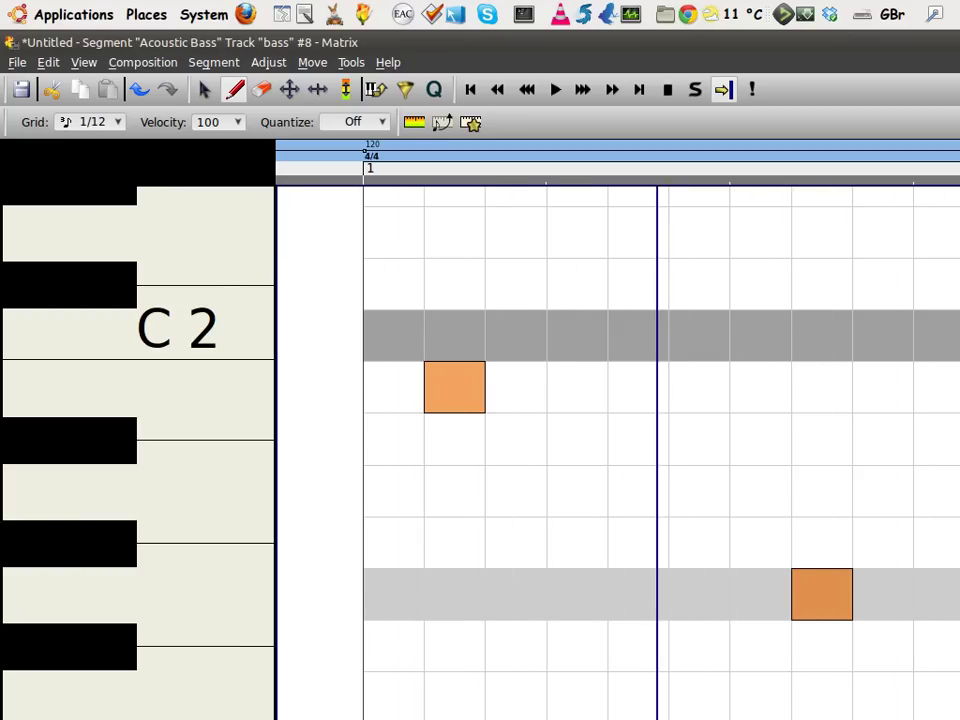
pyautogui.click(667, 90)
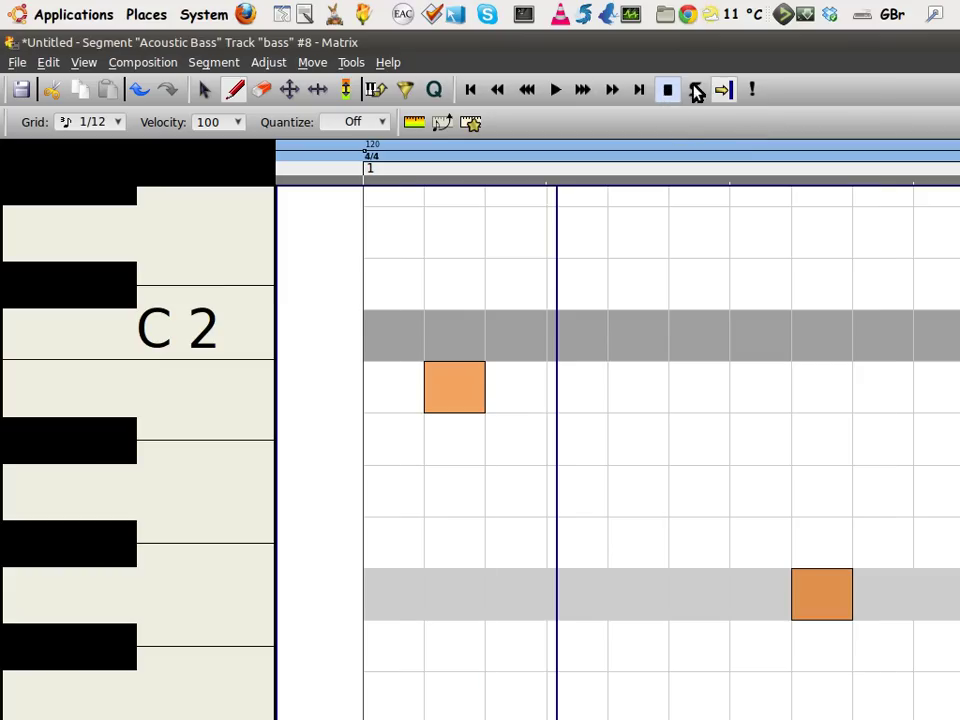
pyautogui.hotkey('ctrl', 'w')
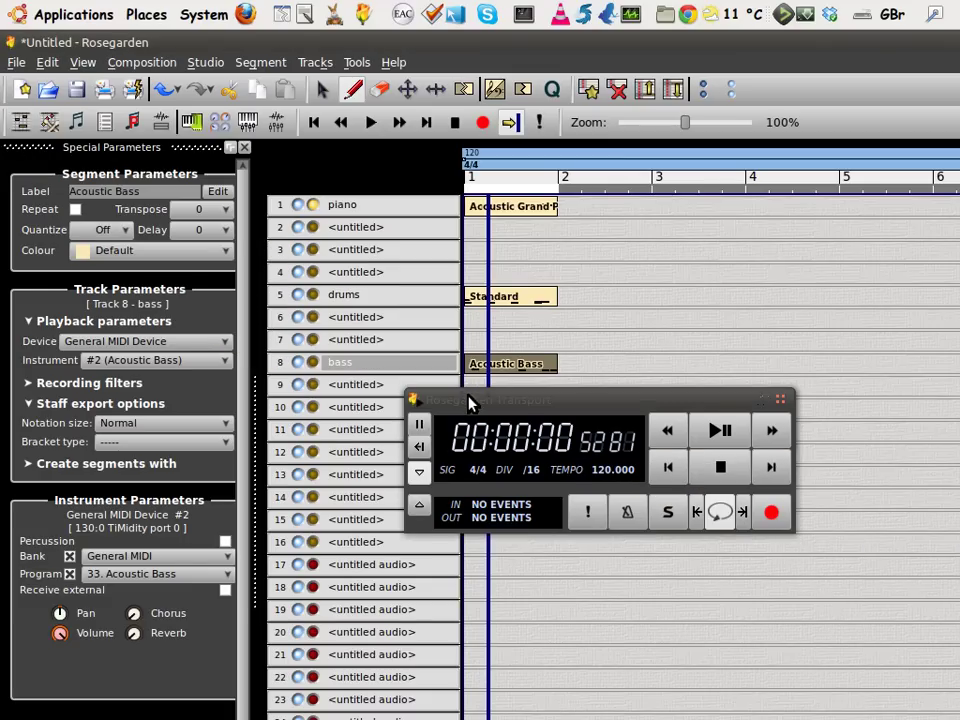
# Move the transport panel to the lower right and start File > Export > Export MIDI file
pyautogui.moveTo(470, 395); pyautogui.dragTo(722, 462)
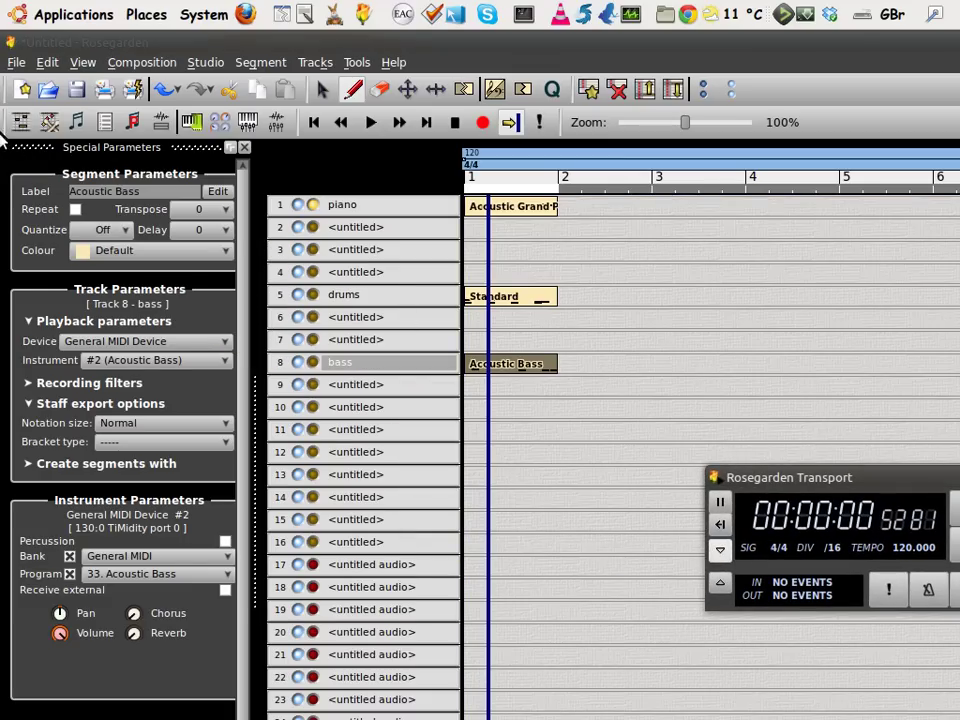
pyautogui.click(17, 63)
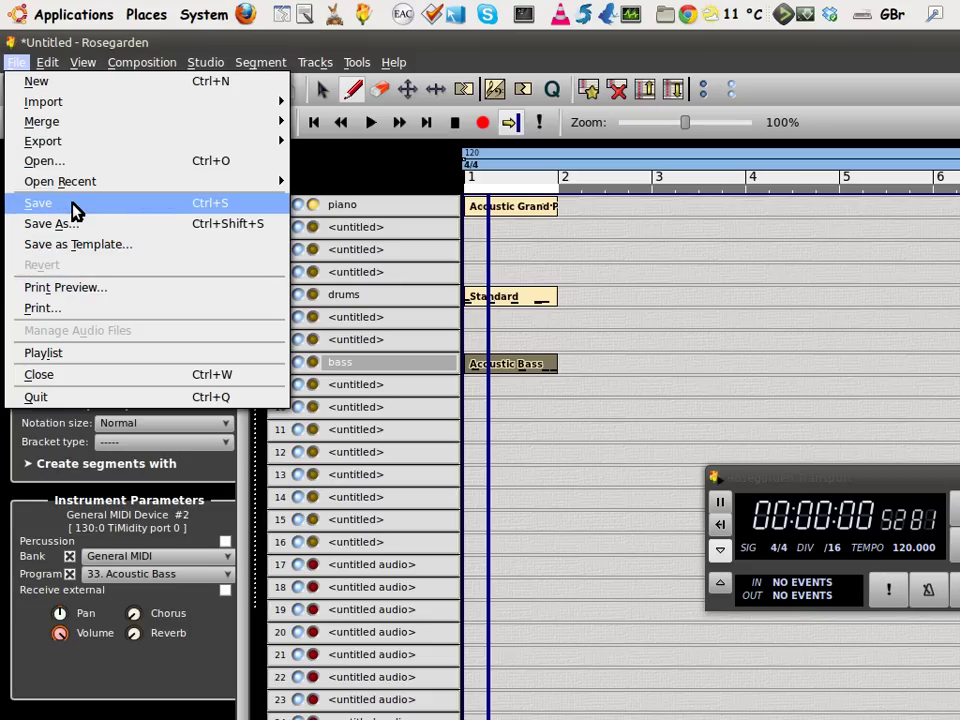
pyautogui.moveTo(85, 144)
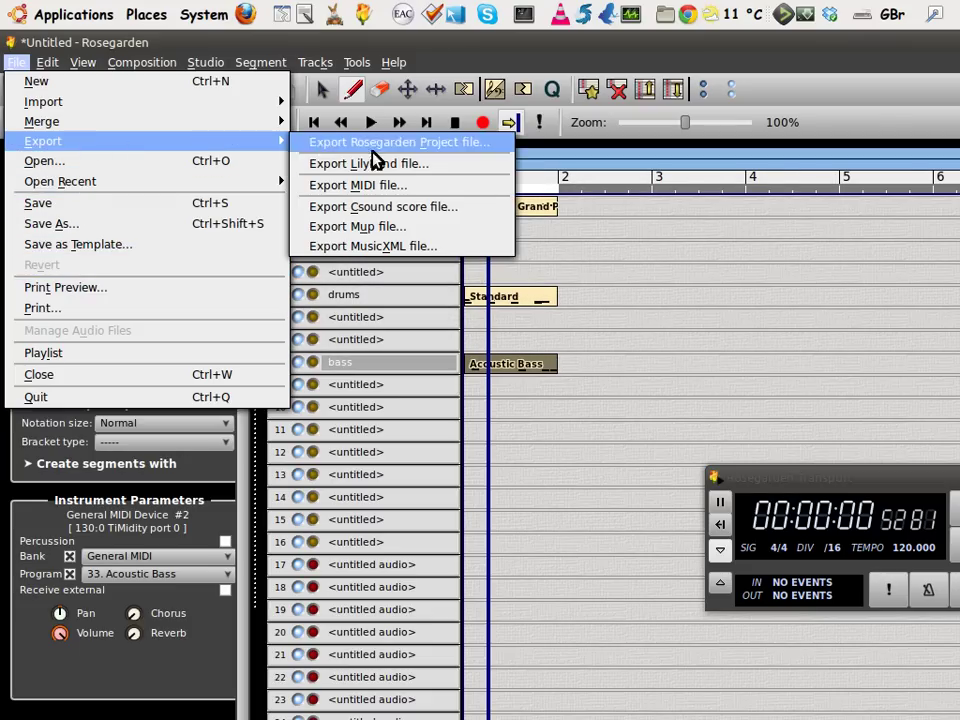
pyautogui.click(388, 188)
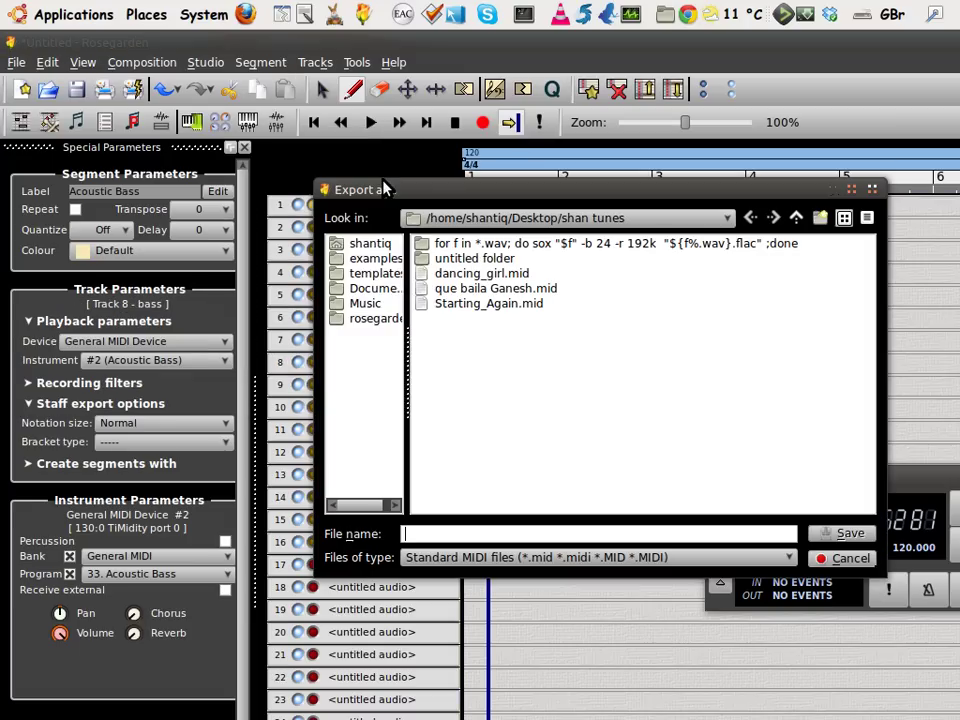
# Browse up to the top folder level, back to the home Desktop, then close the export dialog unsaved
pyautogui.click(796, 218)
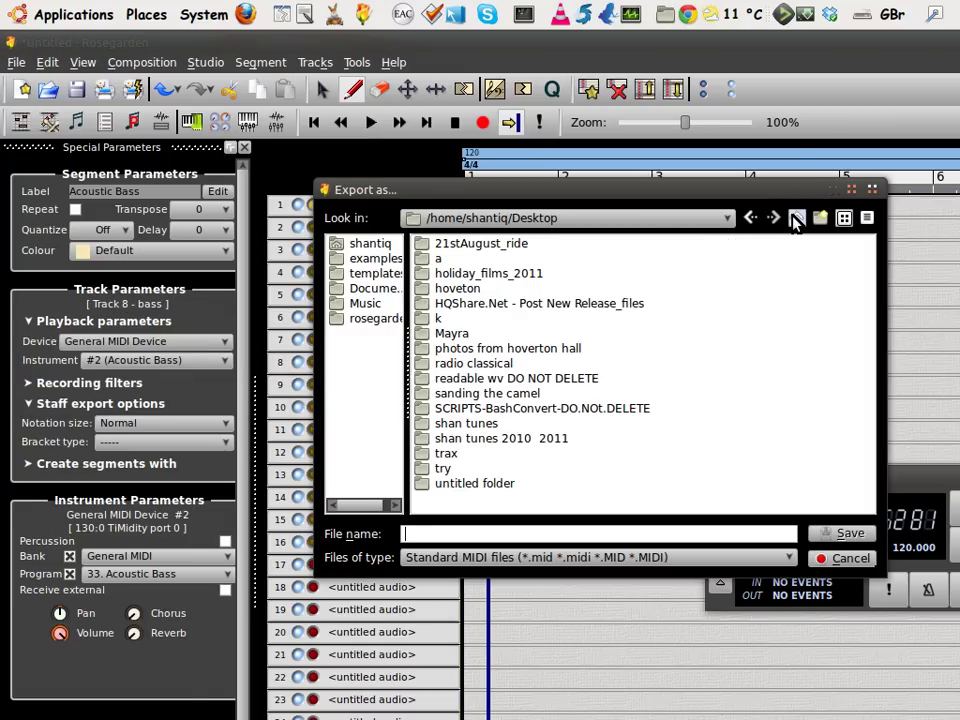
pyautogui.click(796, 218)
pyautogui.click(796, 218)
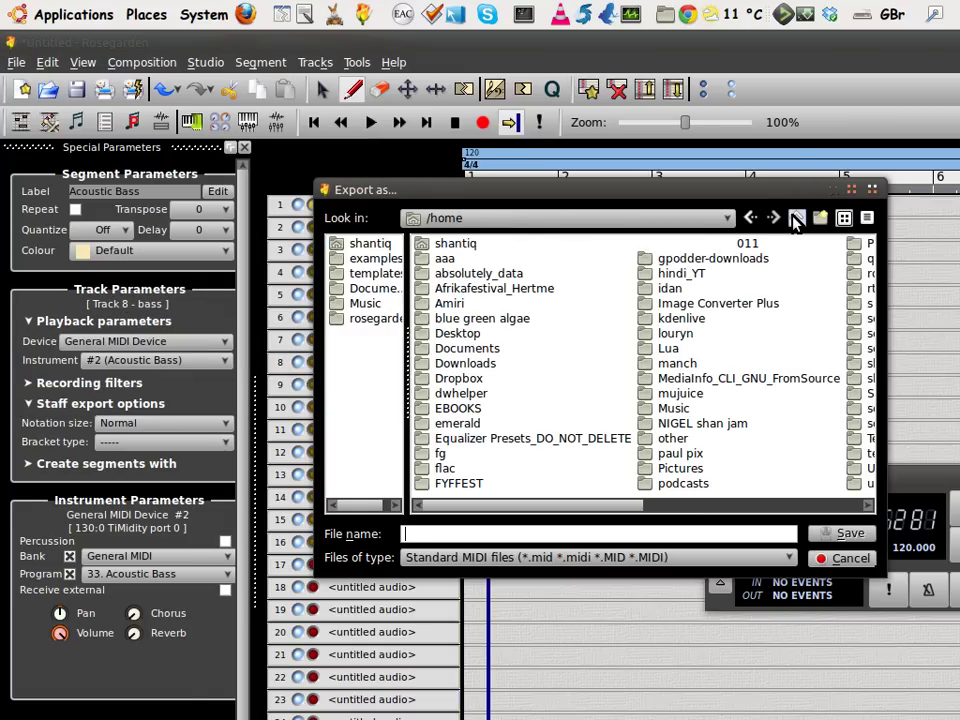
pyautogui.click(796, 218)
pyautogui.click(796, 218)
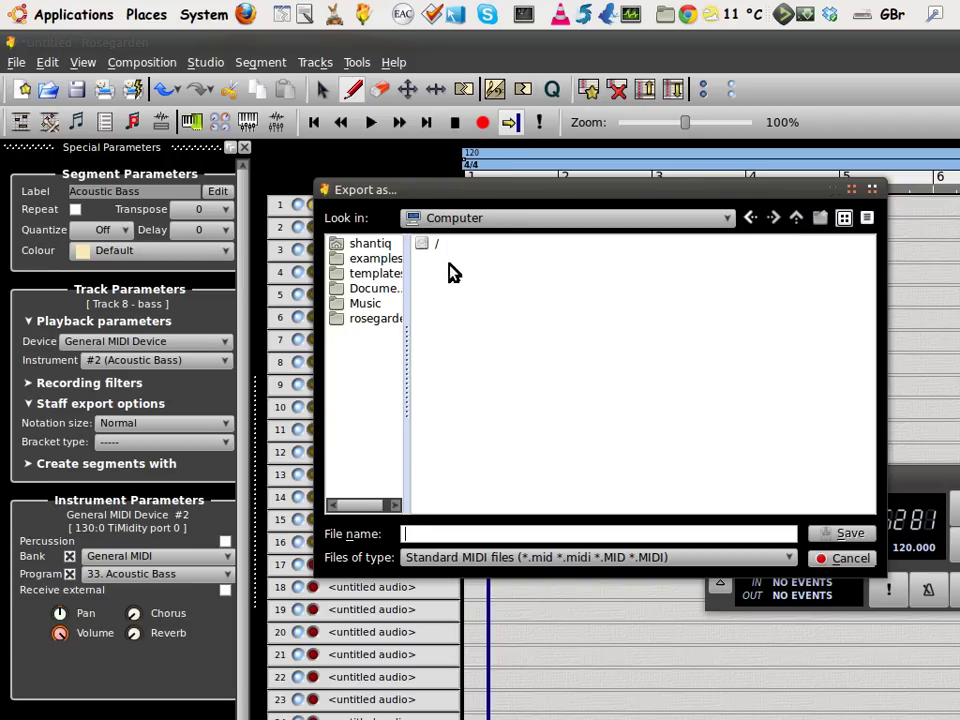
pyautogui.click(377, 244)
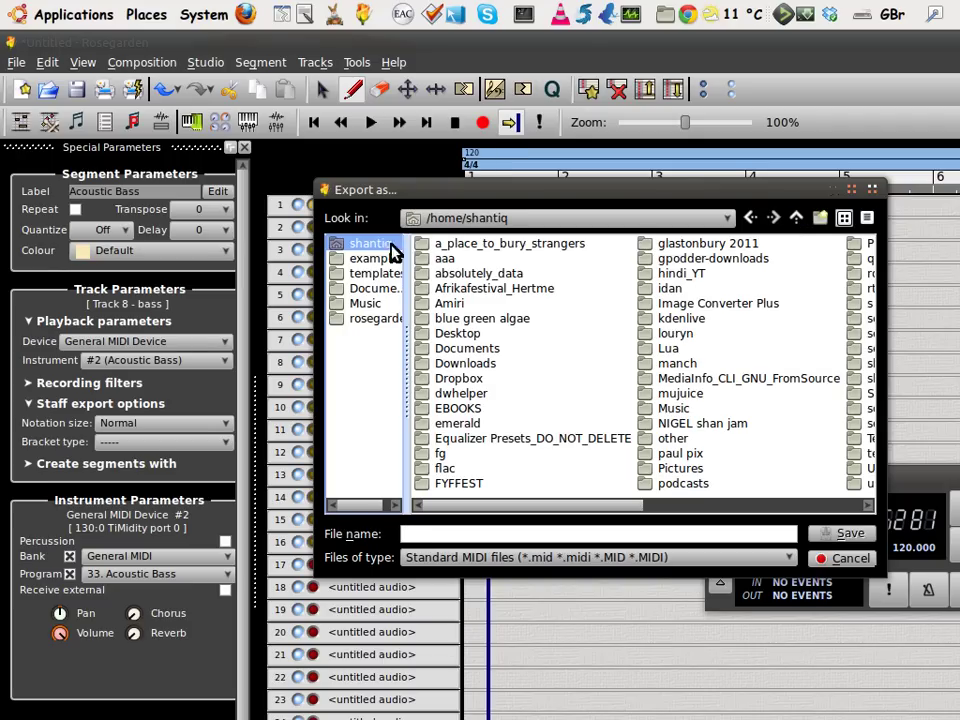
pyautogui.doubleClick(468, 334)
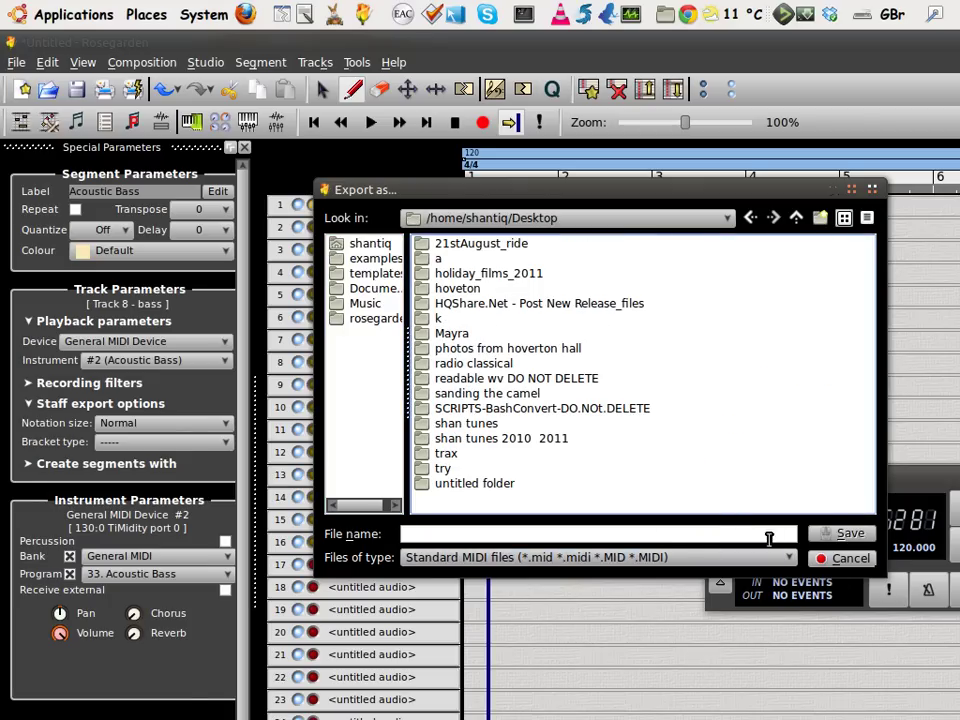
pyautogui.click(853, 191)
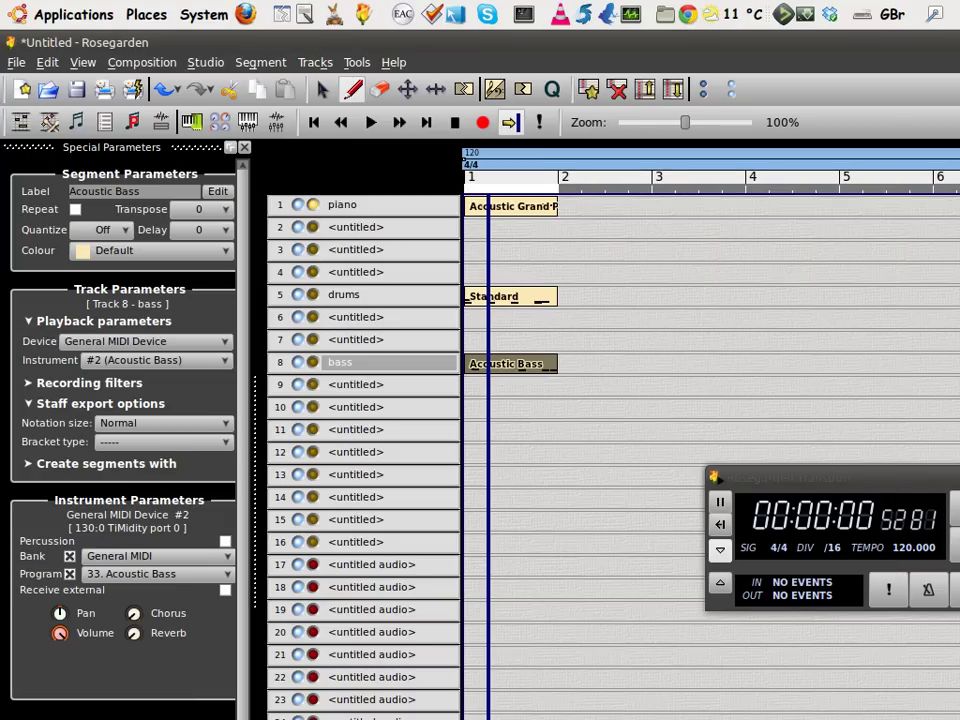
pyautogui.press('space')
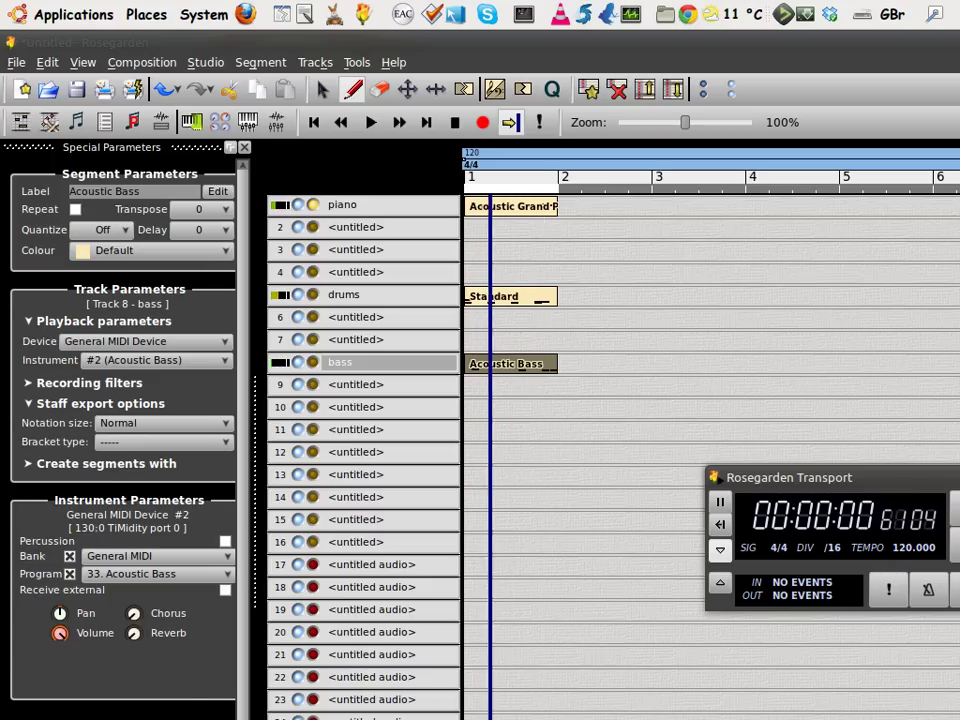
pyautogui.press('space')
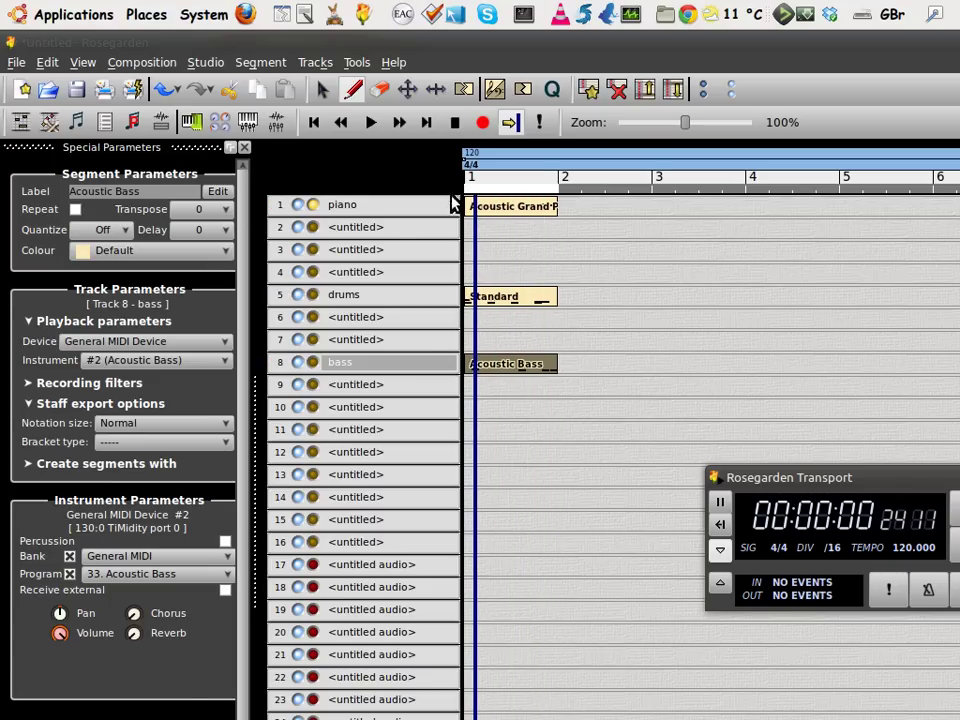
pyautogui.click(189, 122)
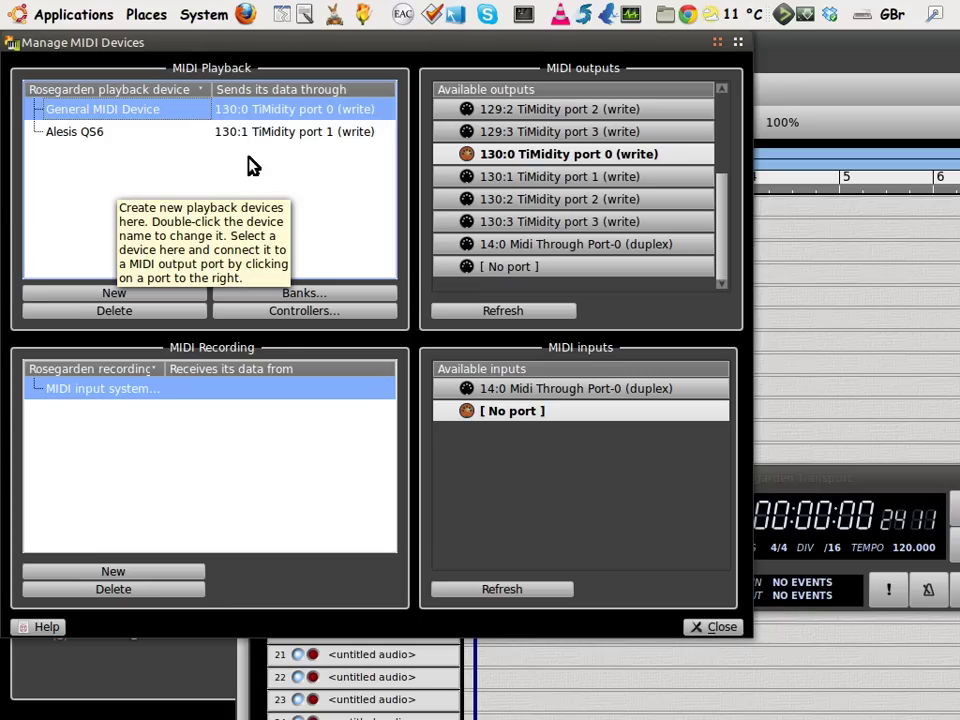
pyautogui.click(722, 628)
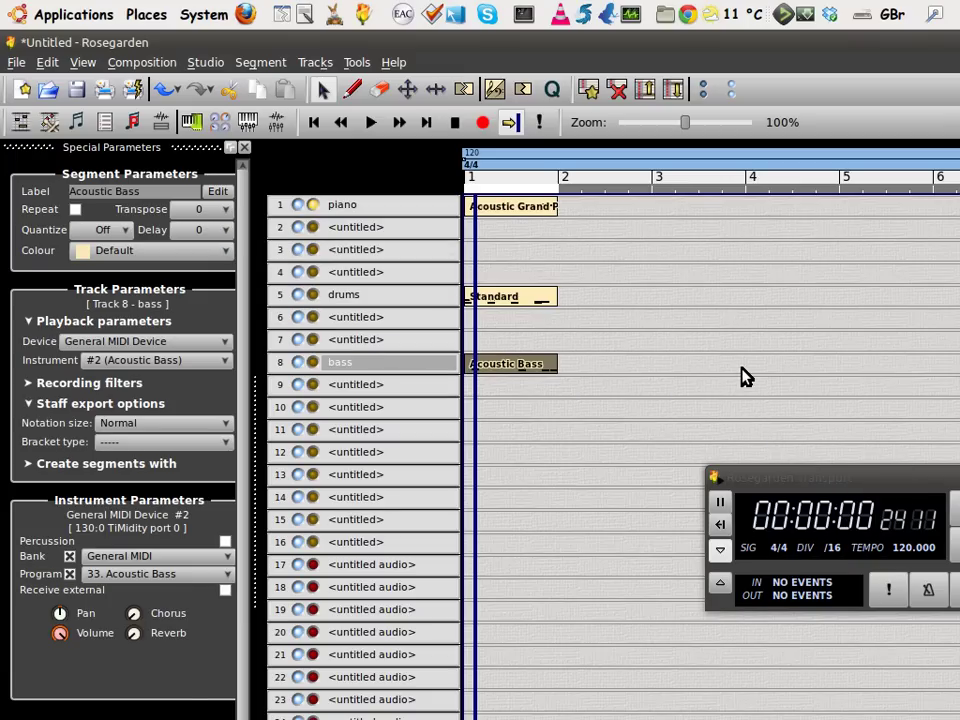